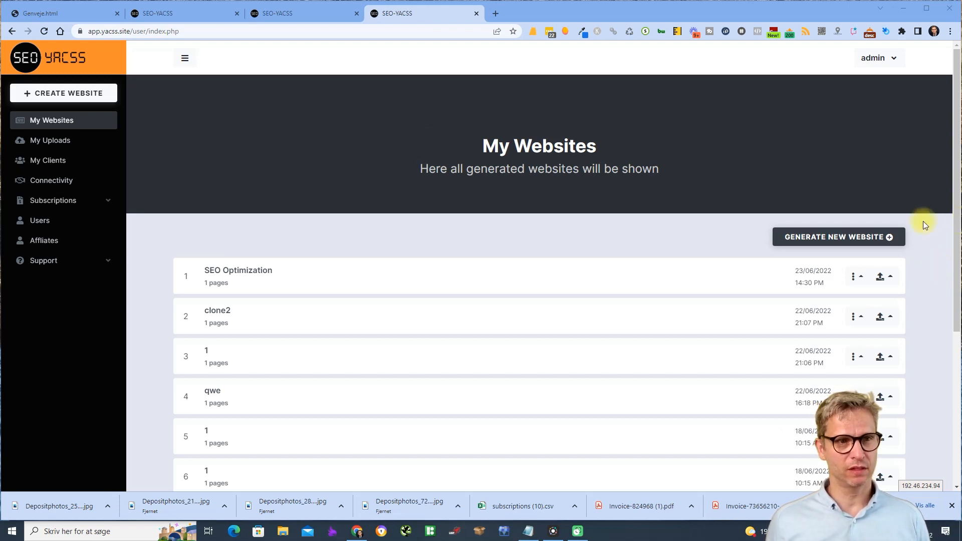
# - Start a new website, return to My Websites, and open the SEO Optimization row's actions menu
pyautogui.click(50, 91)
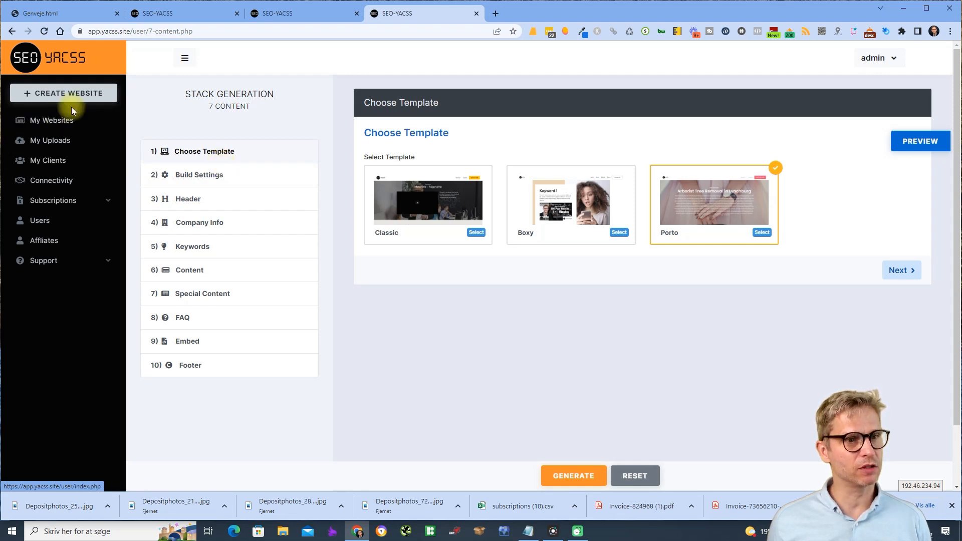
pyautogui.click(61, 122)
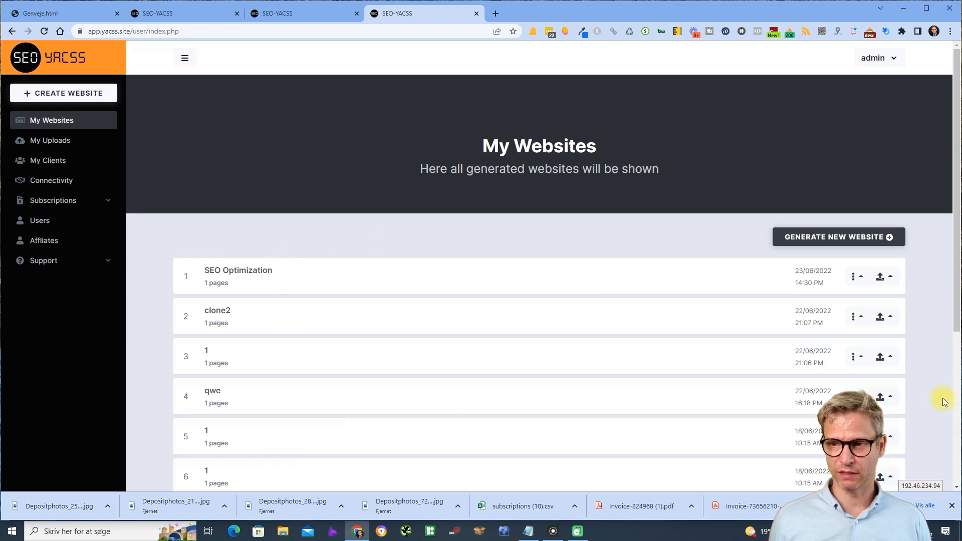
pyautogui.click(855, 277)
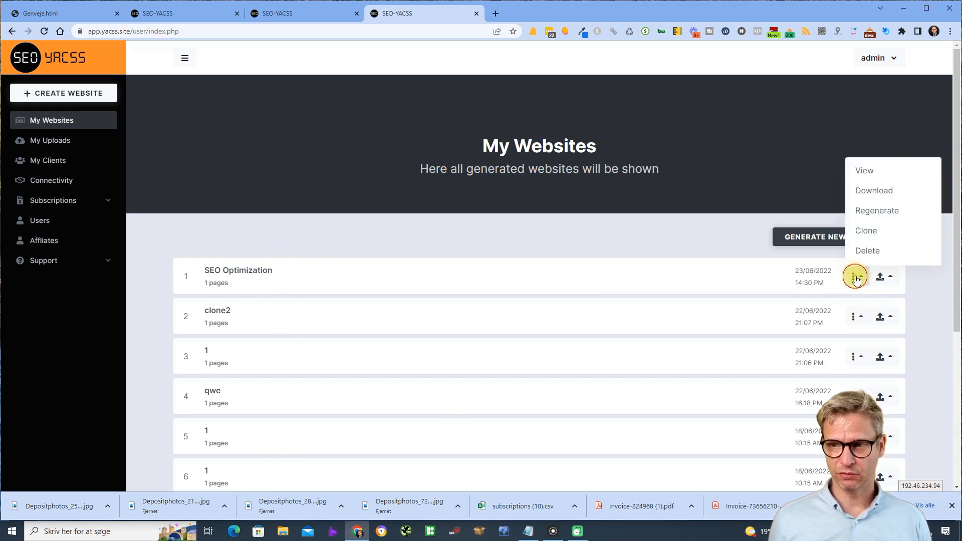
pyautogui.click(916, 280)
pyautogui.click(886, 276)
pyautogui.click(925, 279)
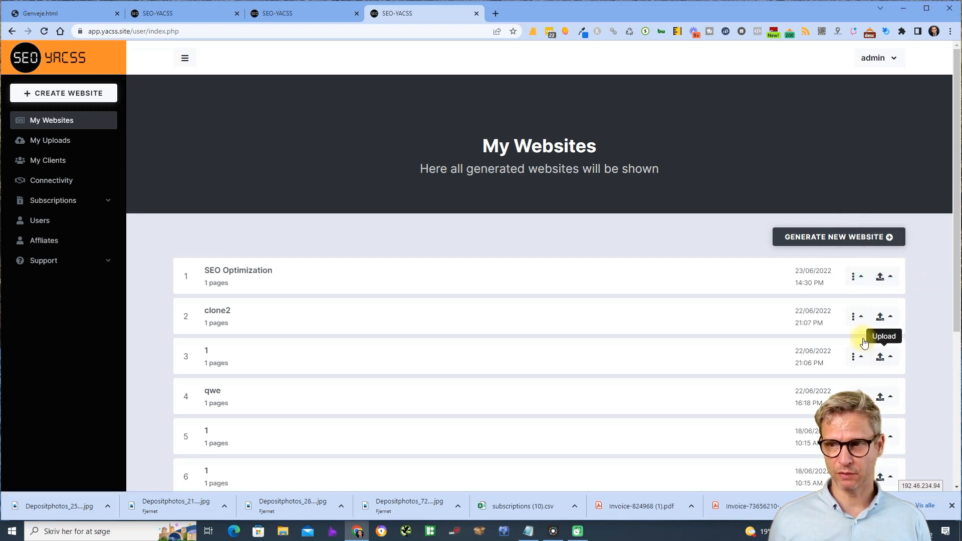
pyautogui.click(864, 280)
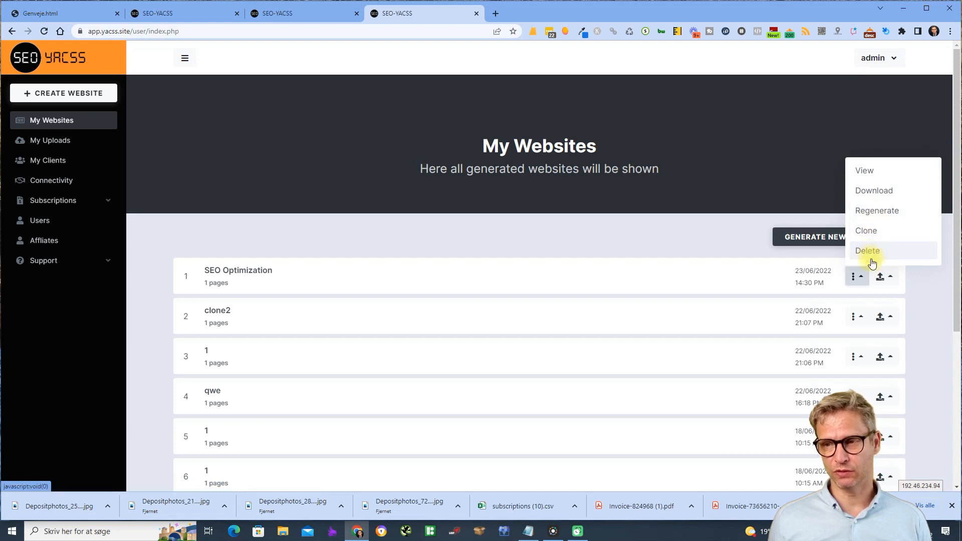
pyautogui.click(941, 297)
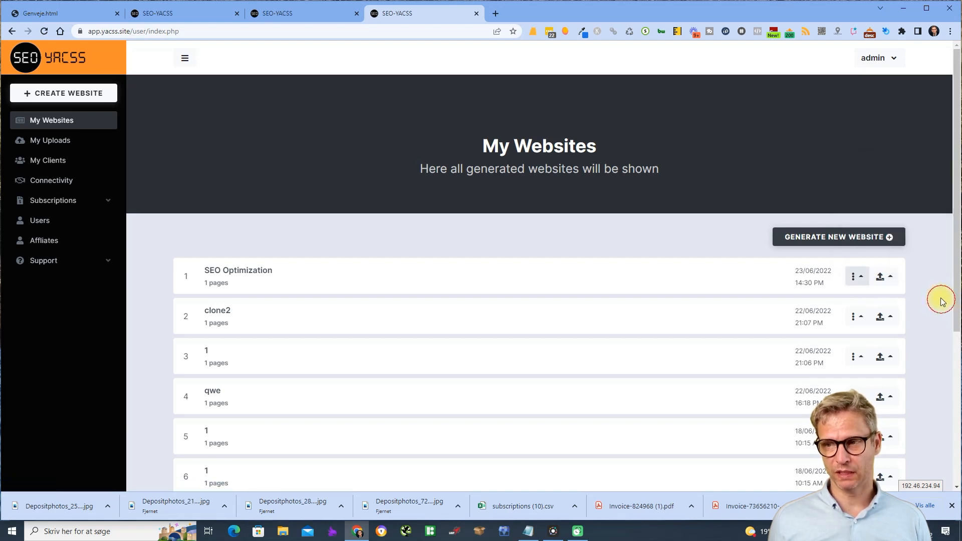
pyautogui.click(864, 279)
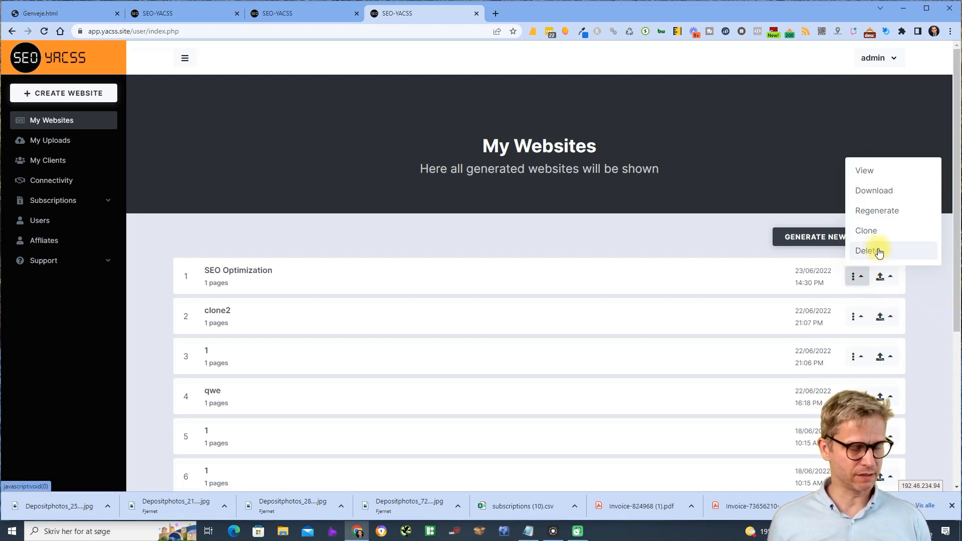
# - Preview the generated SEO Optimization site and scroll through it
pyautogui.click(865, 170)
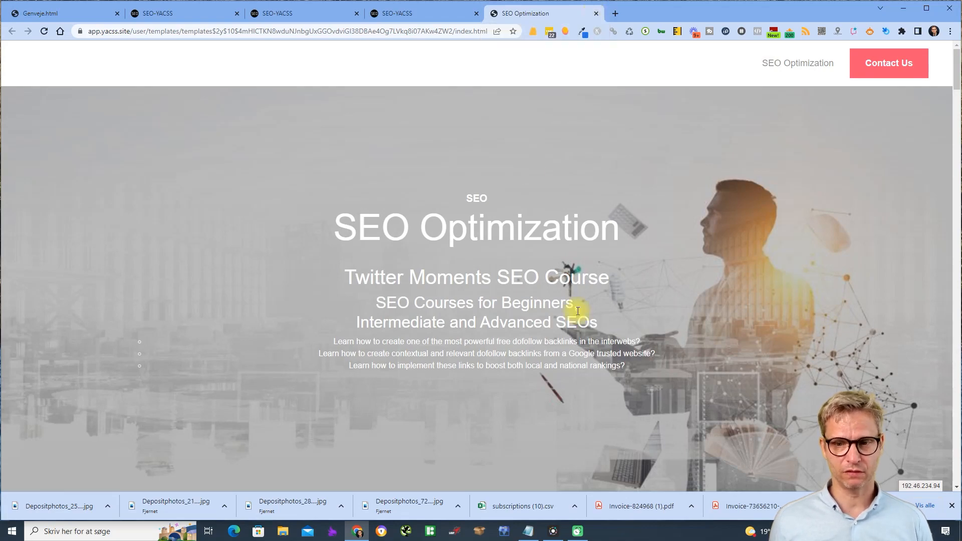
pyautogui.scroll(-10, 577, 307)
pyautogui.scroll(6, 578, 311)
pyautogui.scroll(4, 577, 311)
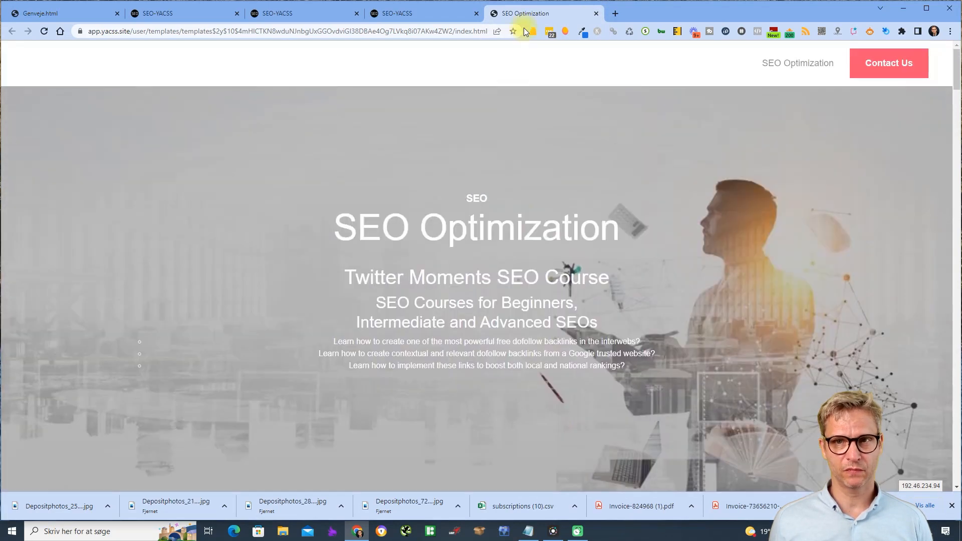
# - Close the preview and download the SEO Optimization website files as a zip
pyautogui.click(597, 14)
pyautogui.click(852, 276)
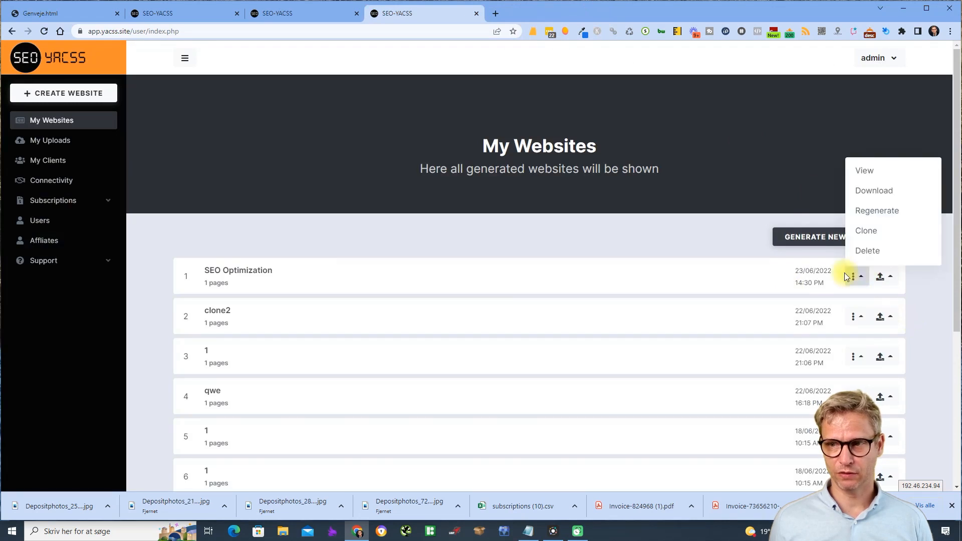
pyautogui.click(877, 194)
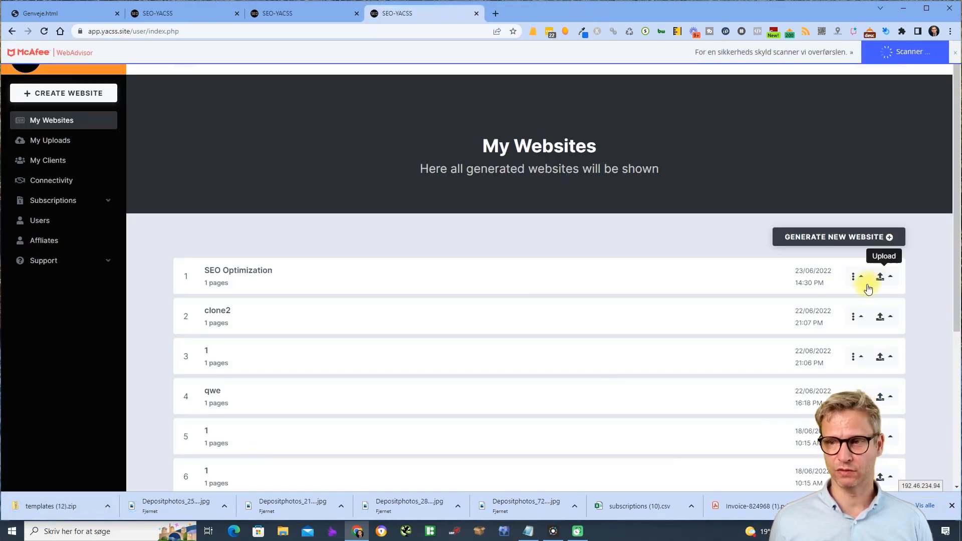
# - Reopen SEO Optimization for regeneration at the Content step, testing an edit to the Advanced heading
pyautogui.click(854, 277)
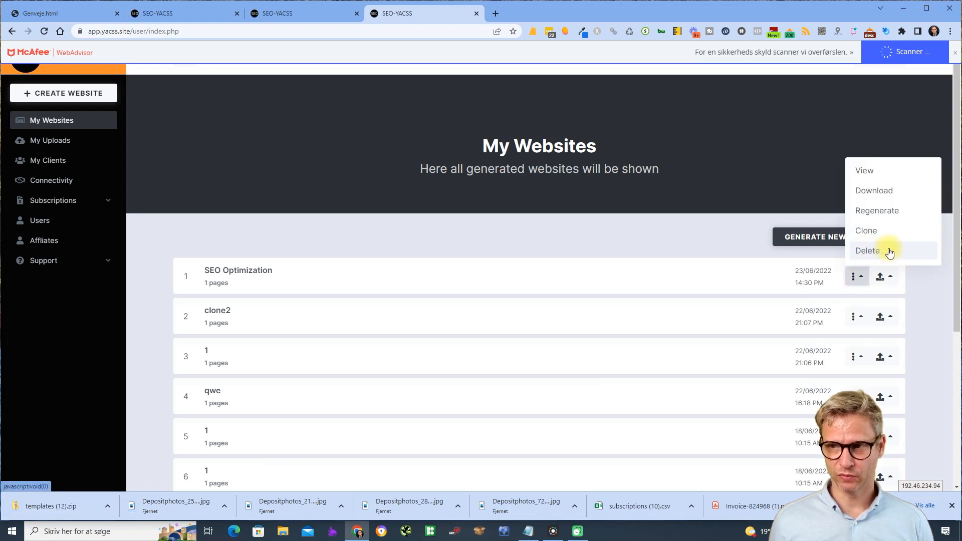
pyautogui.click(890, 212)
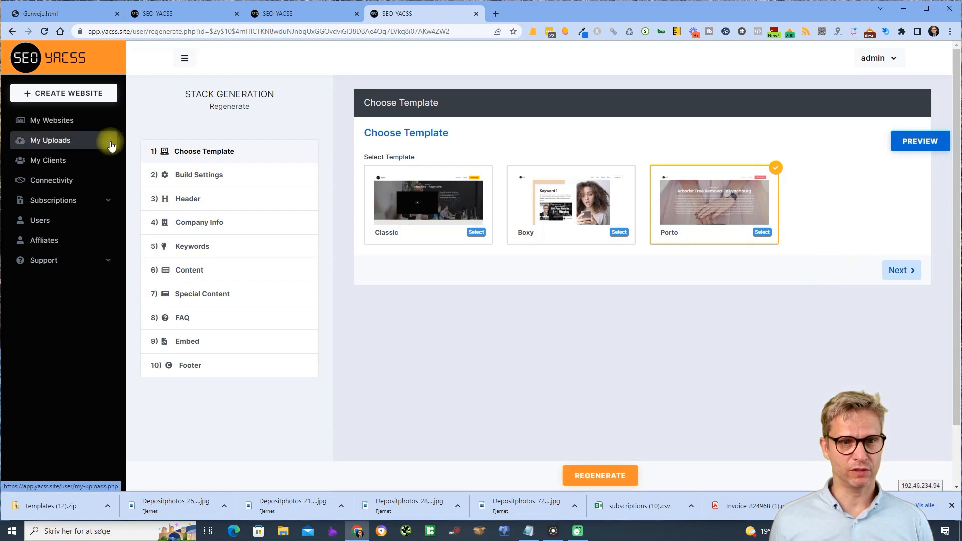
pyautogui.click(206, 271)
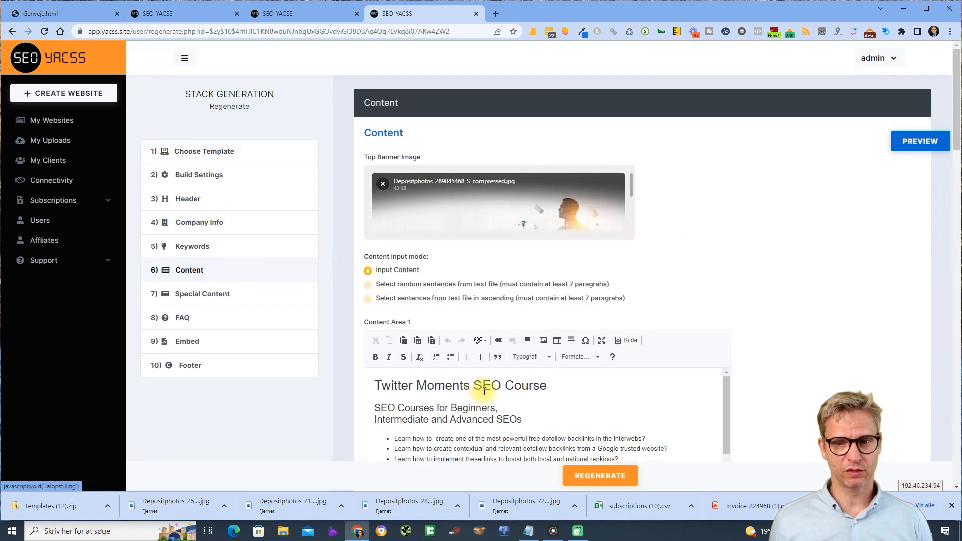
pyautogui.click(494, 419)
pyautogui.write('dfdf')
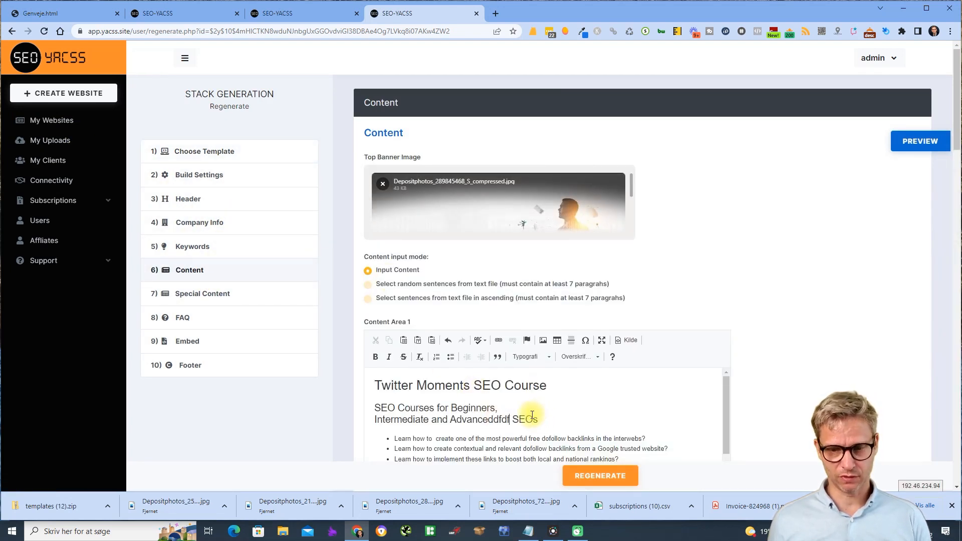
pyautogui.press('BackSpace')
pyautogui.press('BackSpace')
pyautogui.press('BackSpace')
pyautogui.press('BackSpace')
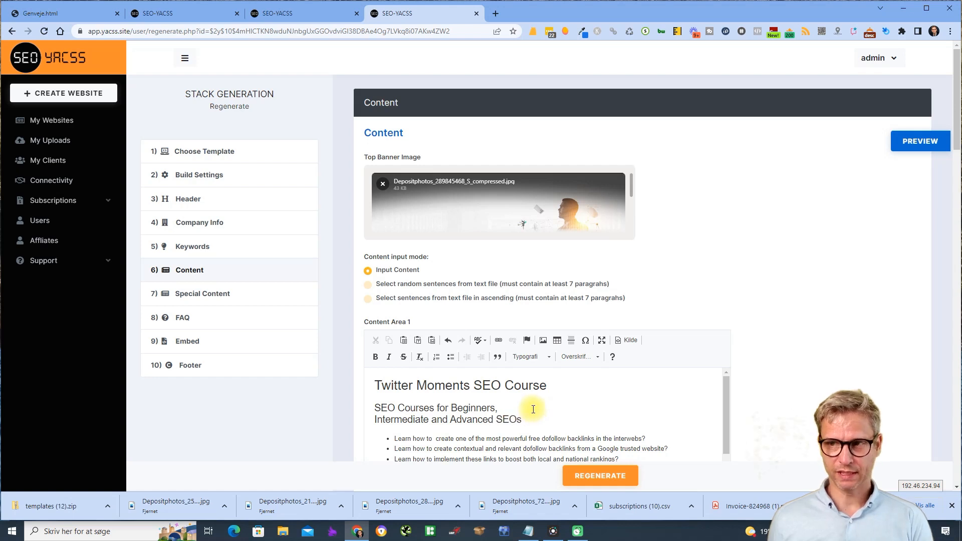
# - Check the account options, then go back to the My Websites list
pyautogui.click(885, 60)
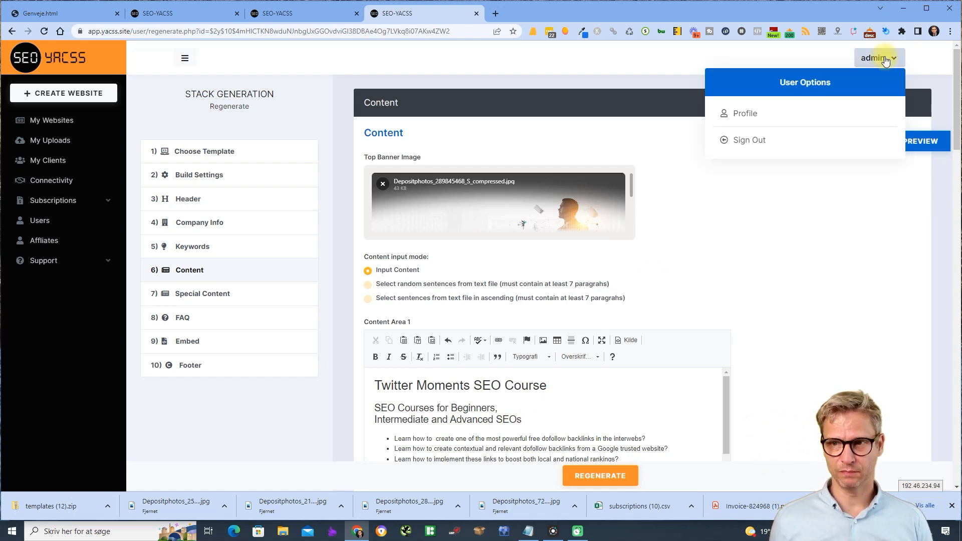
pyautogui.click(901, 248)
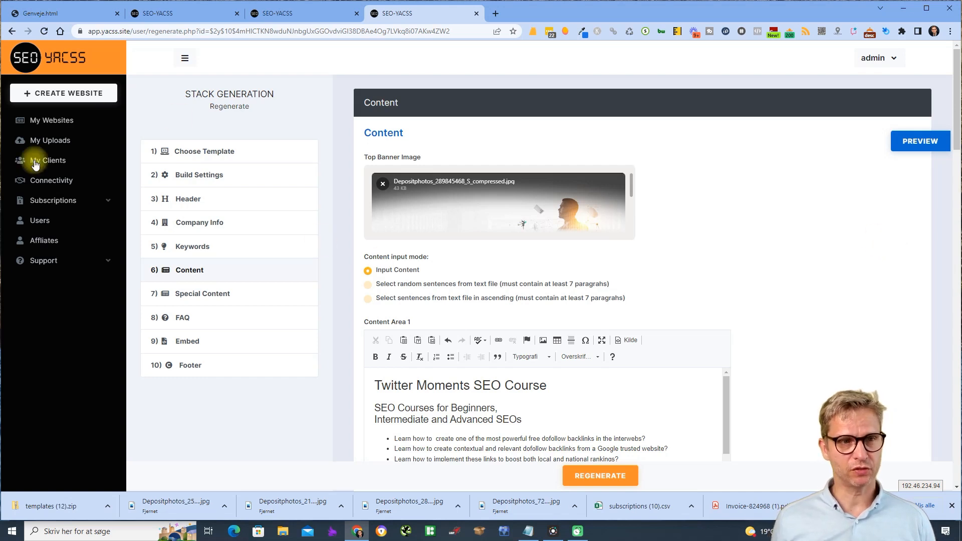
pyautogui.click(75, 120)
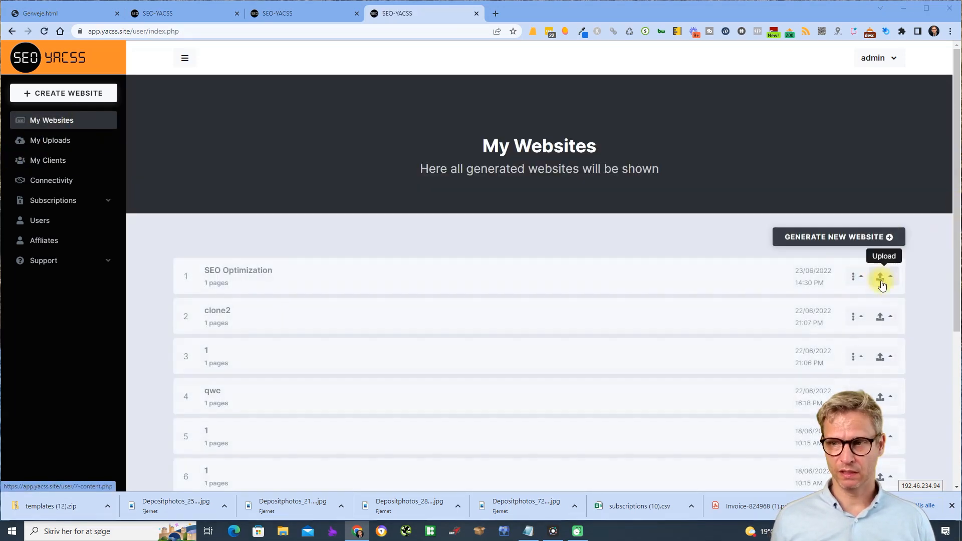
pyautogui.click(882, 277)
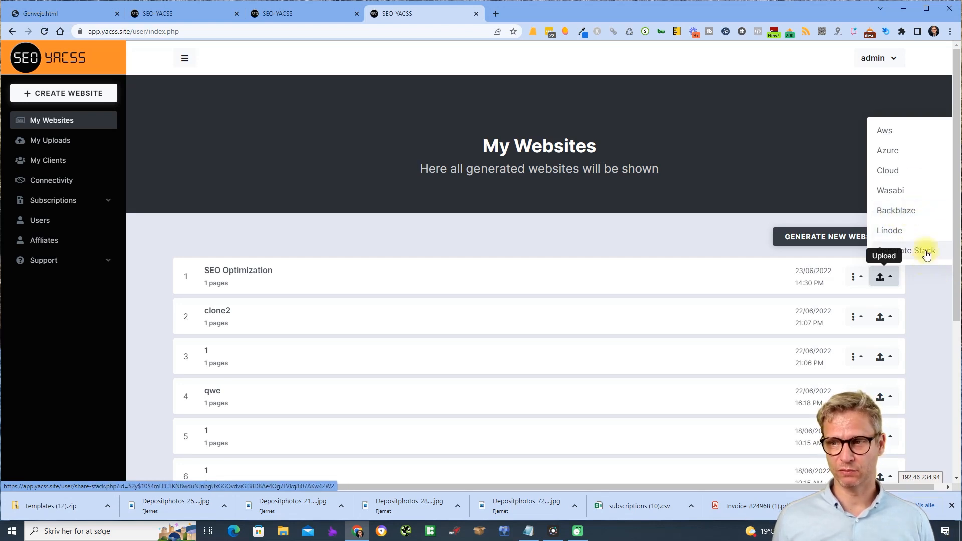
pyautogui.click(935, 290)
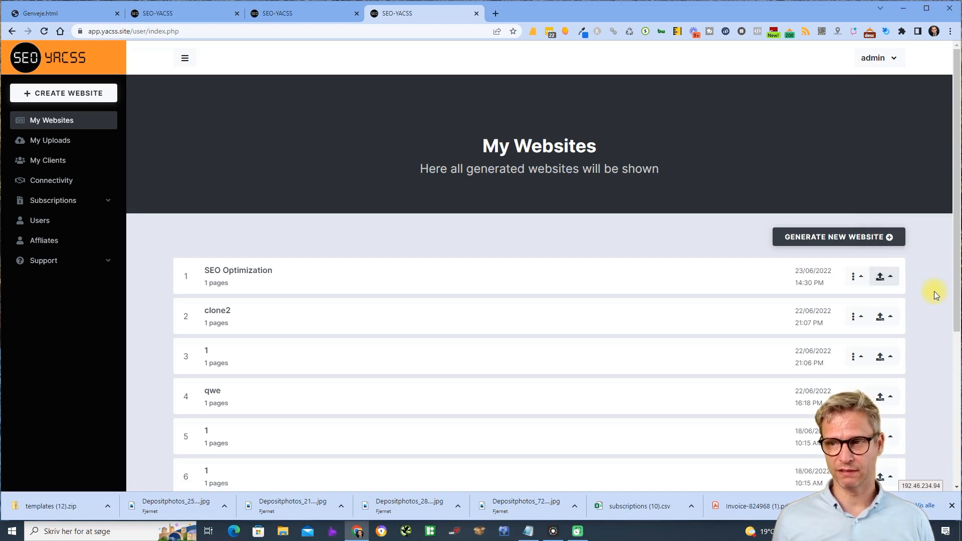
pyautogui.click(883, 283)
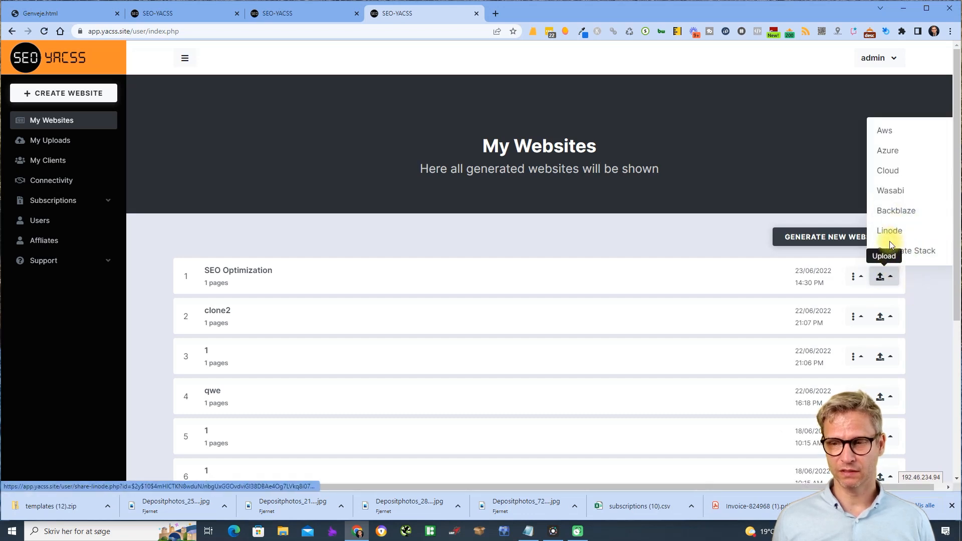
pyautogui.click(201, 225)
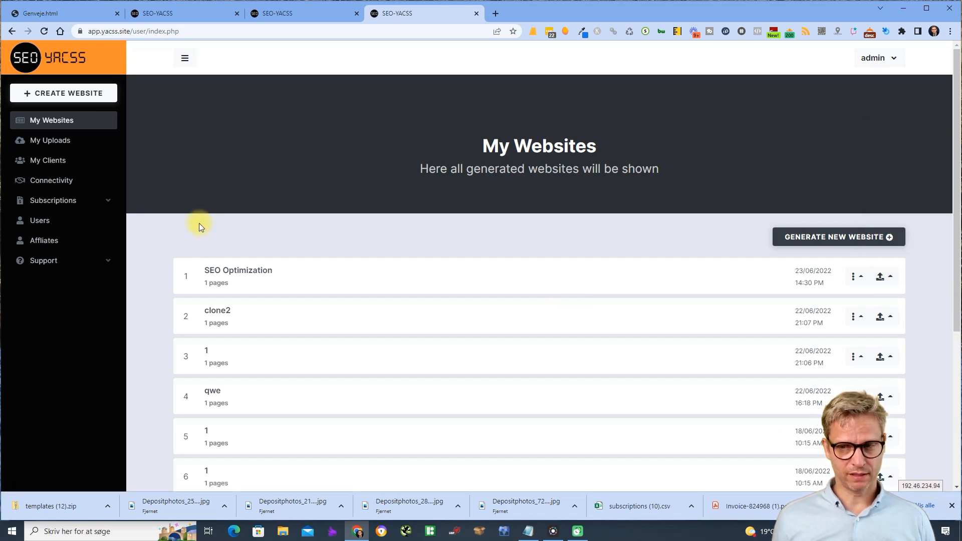
# - Open My Uploads and filter the list by cloud type Aws, then Cloud, then Linode
pyautogui.click(69, 143)
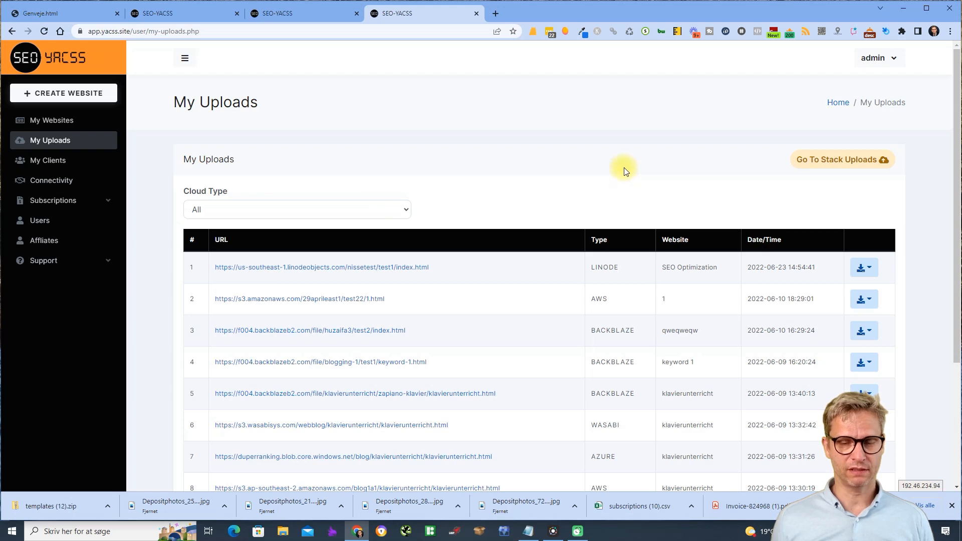
pyautogui.scroll(-3, 940, 222)
pyautogui.scroll(3, 942, 228)
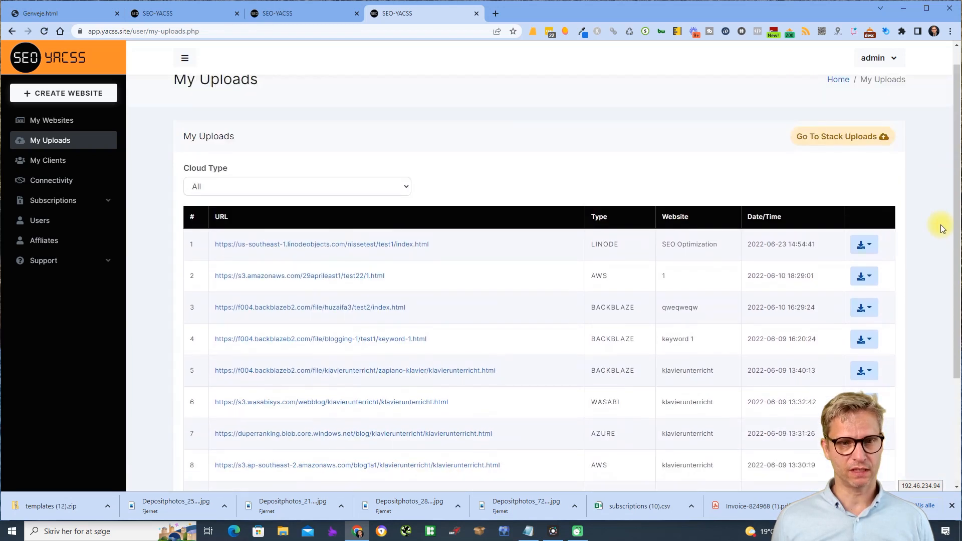
pyautogui.click(296, 186)
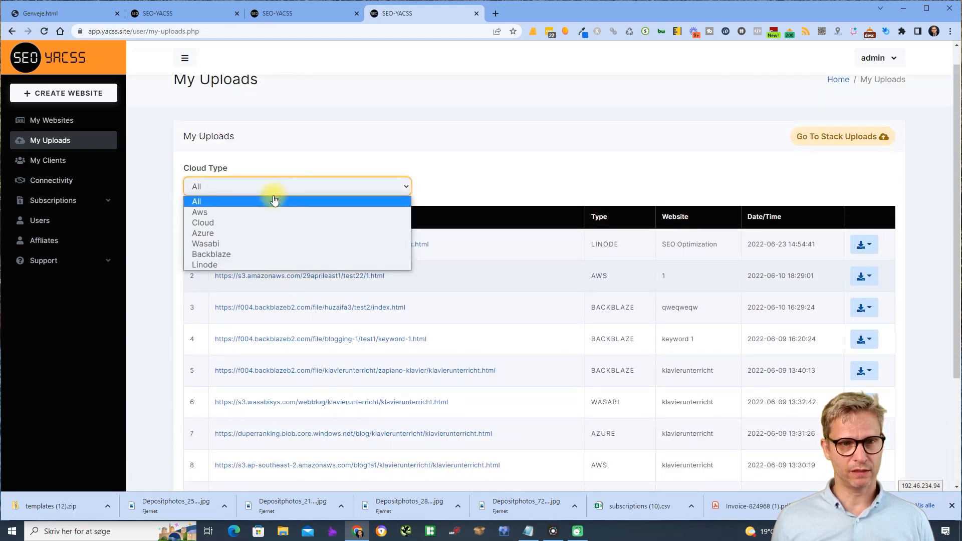
pyautogui.click(210, 212)
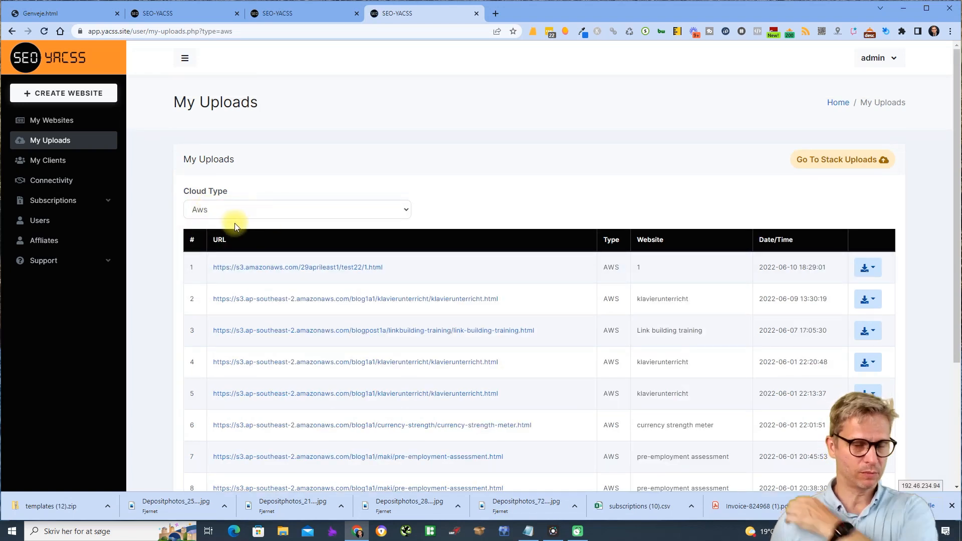
pyautogui.click(280, 209)
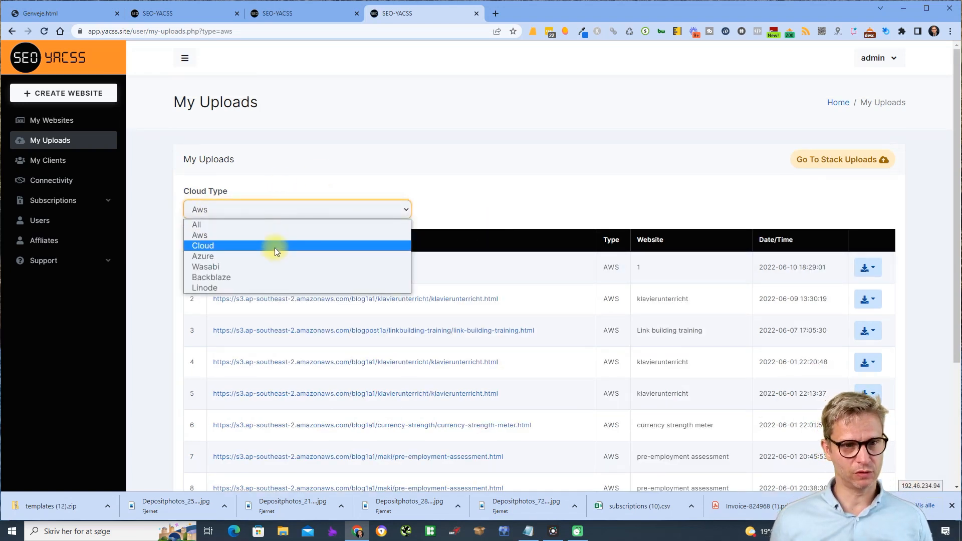
pyautogui.click(277, 248)
pyautogui.click(285, 208)
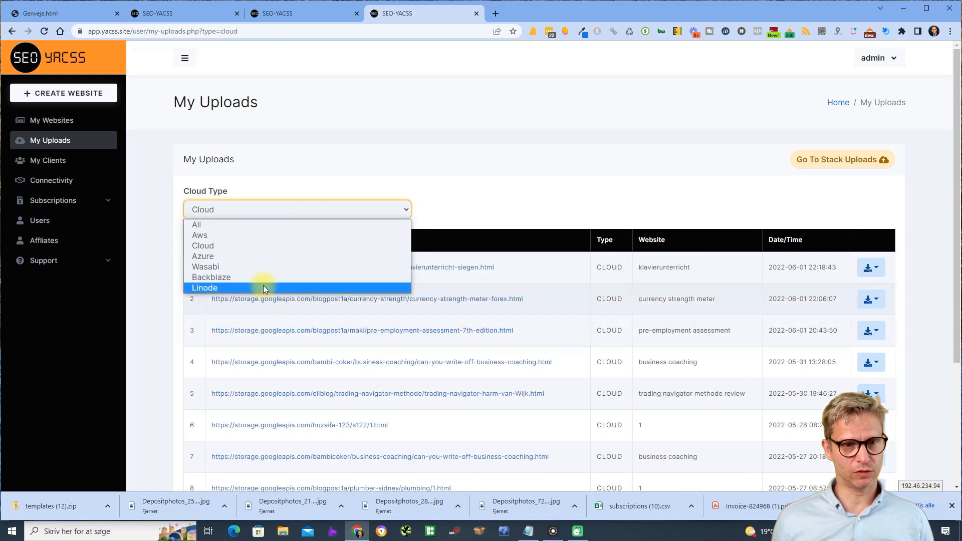
pyautogui.click(263, 289)
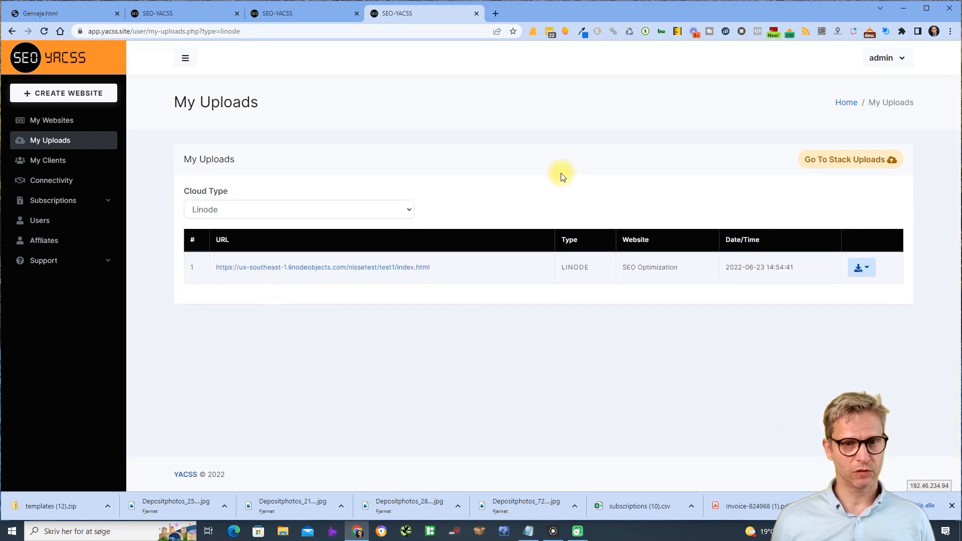
# - View the SEO Optimization page published on Linode, then close it
pyautogui.click(309, 267)
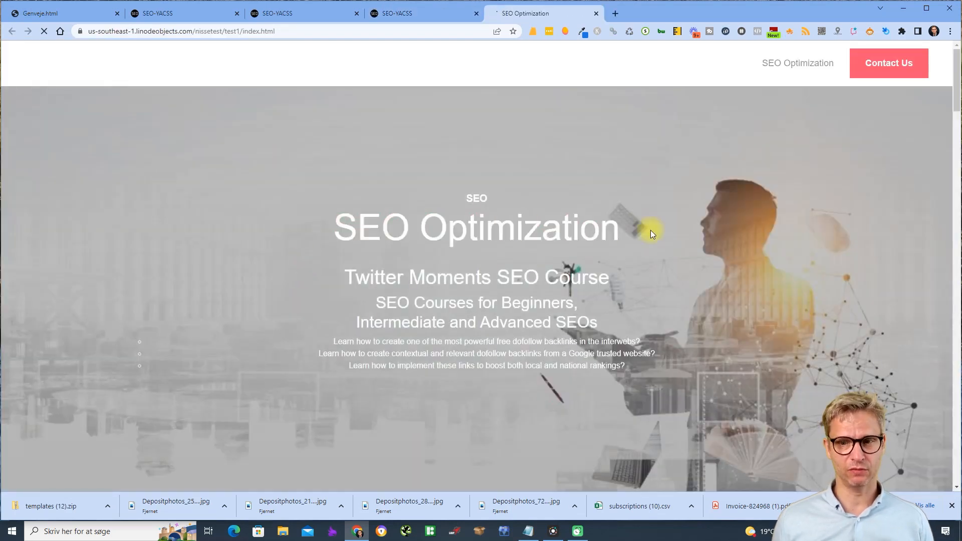
pyautogui.scroll(-5, 648, 240)
pyautogui.scroll(5, 649, 236)
pyautogui.click(596, 13)
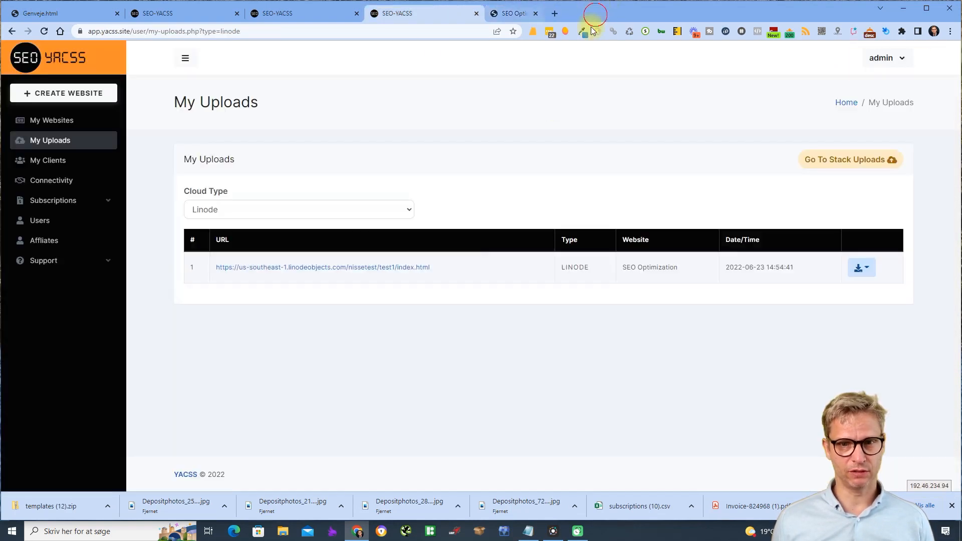
# - Set the Cloud Type filter to All and reopen My Uploads
pyautogui.click(280, 213)
pyautogui.click(275, 223)
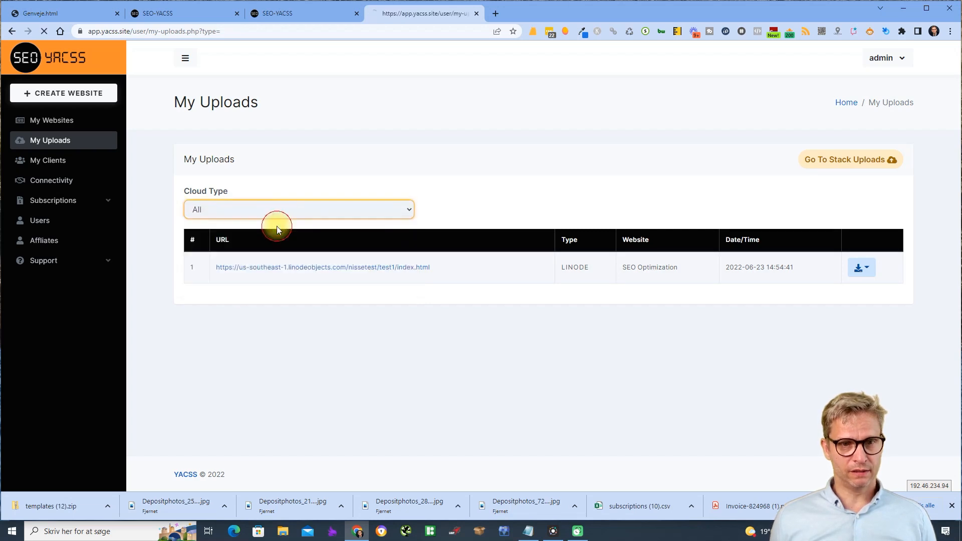
pyautogui.click(221, 209)
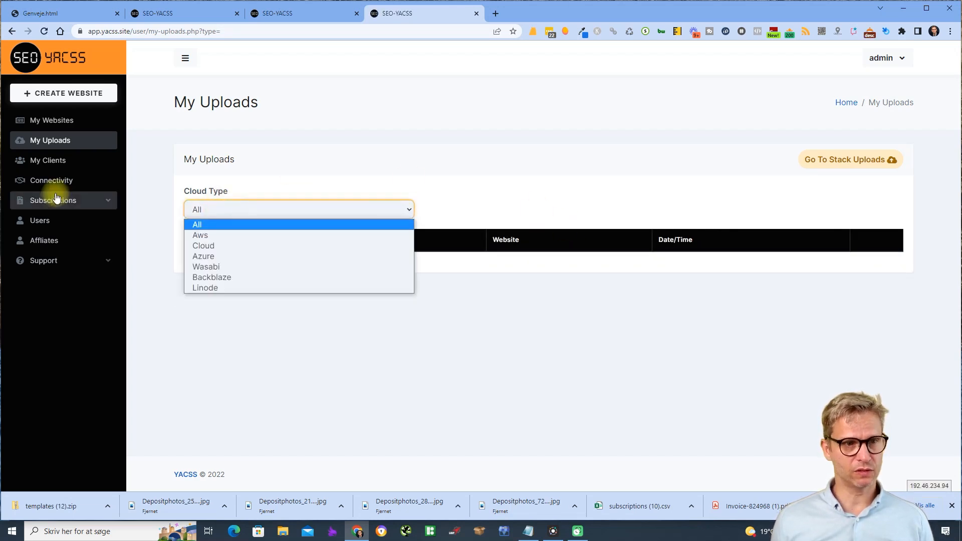
pyautogui.click(60, 123)
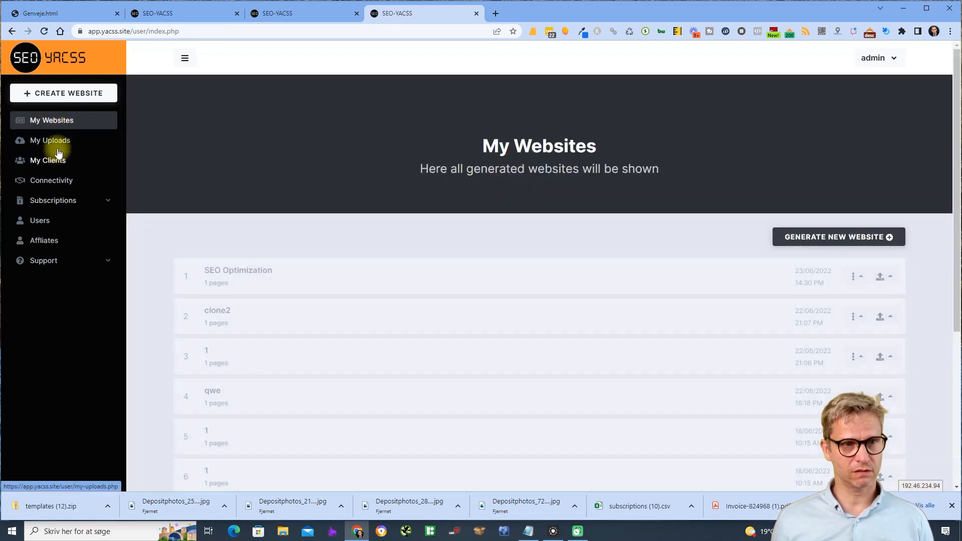
pyautogui.click(61, 145)
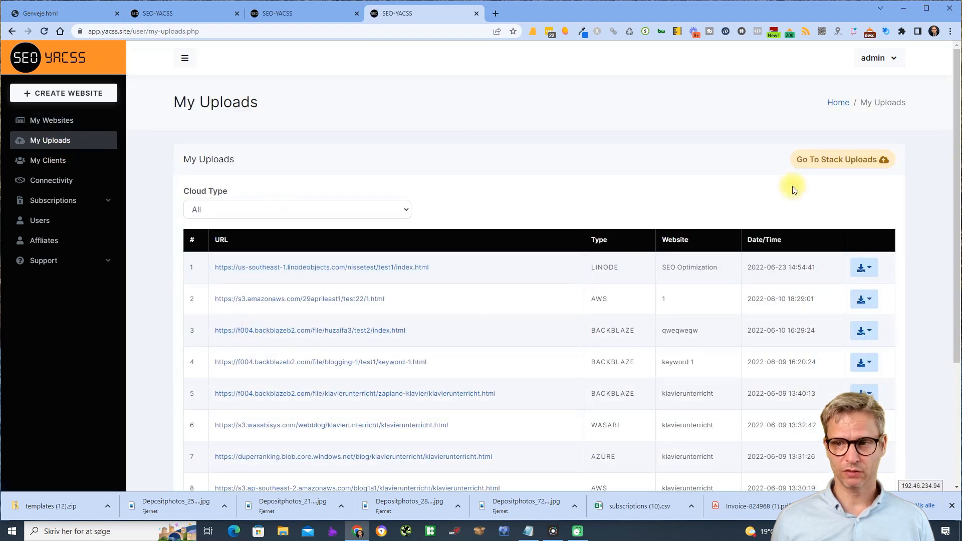
# - Switch to stack uploads and view the first stack upload's qweqwe page
pyautogui.click(842, 160)
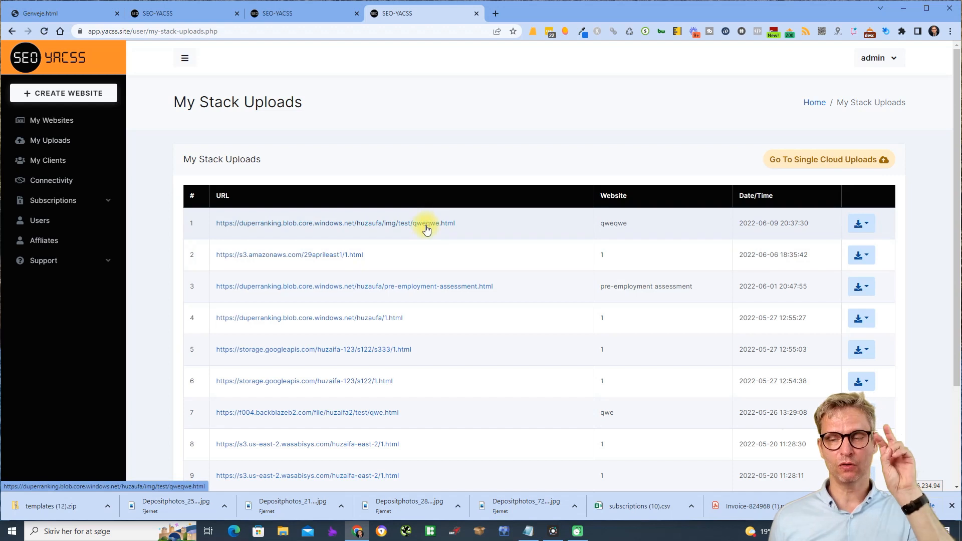
pyautogui.click(289, 229)
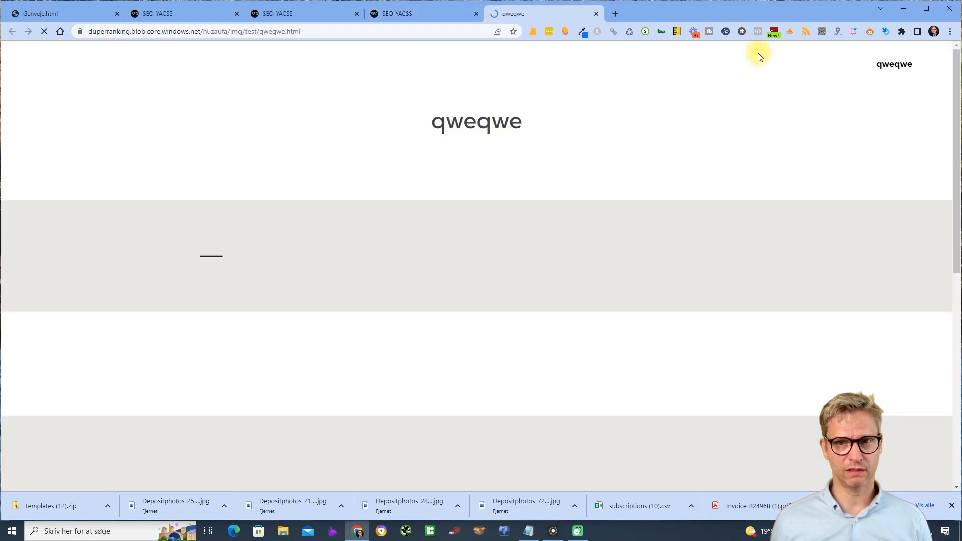
pyautogui.click(596, 14)
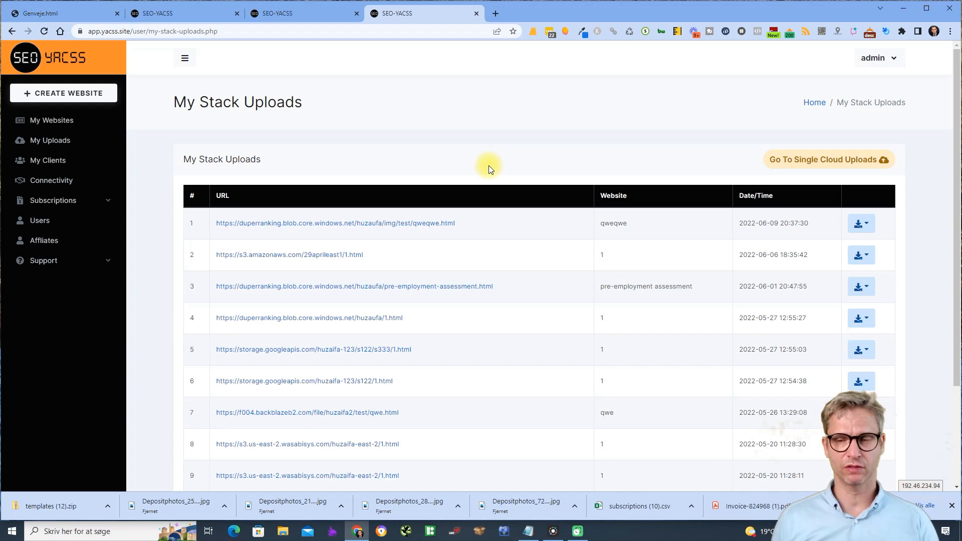
pyautogui.click(839, 162)
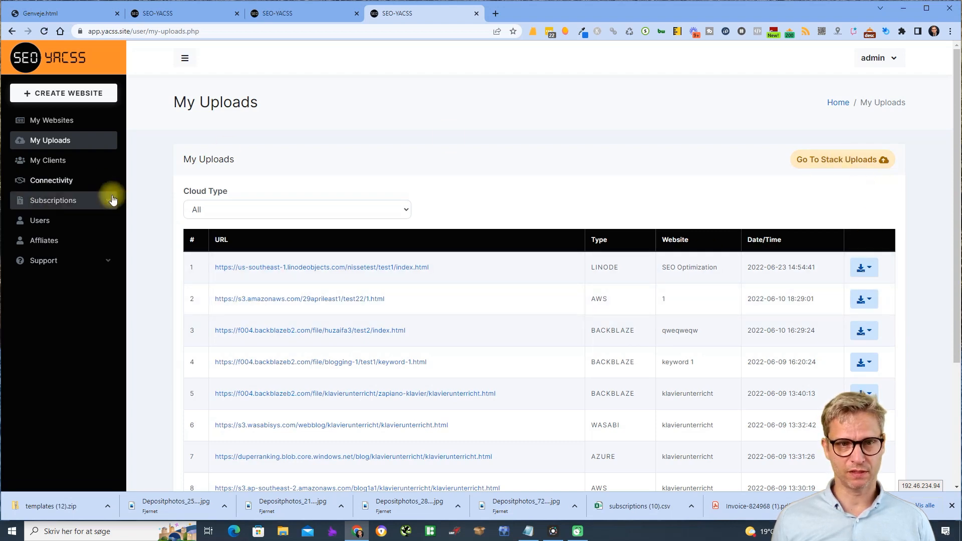
# - In single-cloud uploads, export the first Linode upload's URLs as a CSV file
pyautogui.click(852, 160)
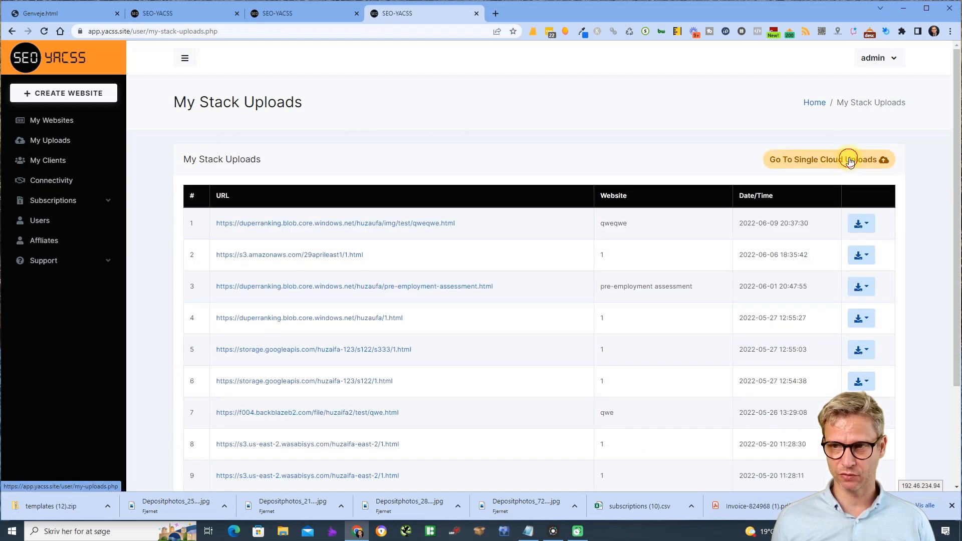
pyautogui.click(850, 160)
pyautogui.click(871, 269)
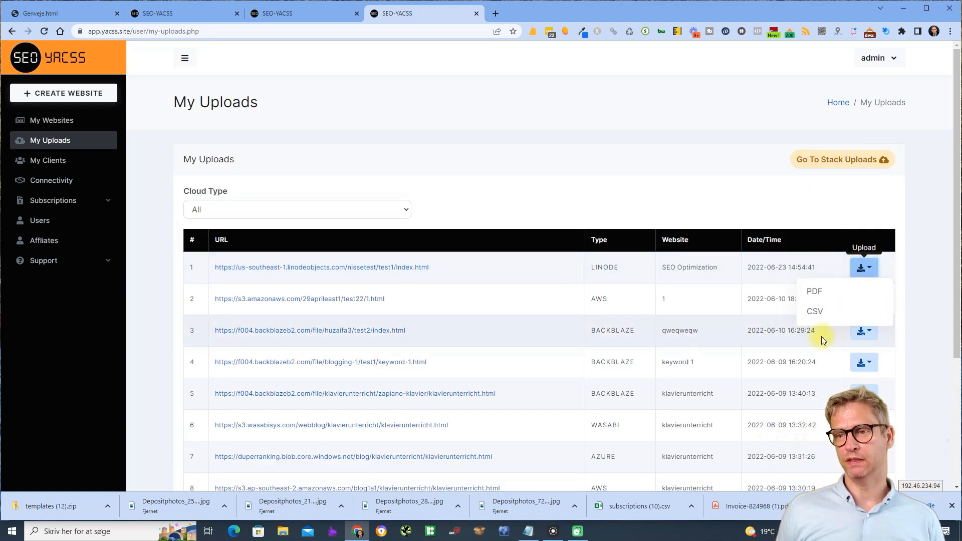
pyautogui.click(816, 313)
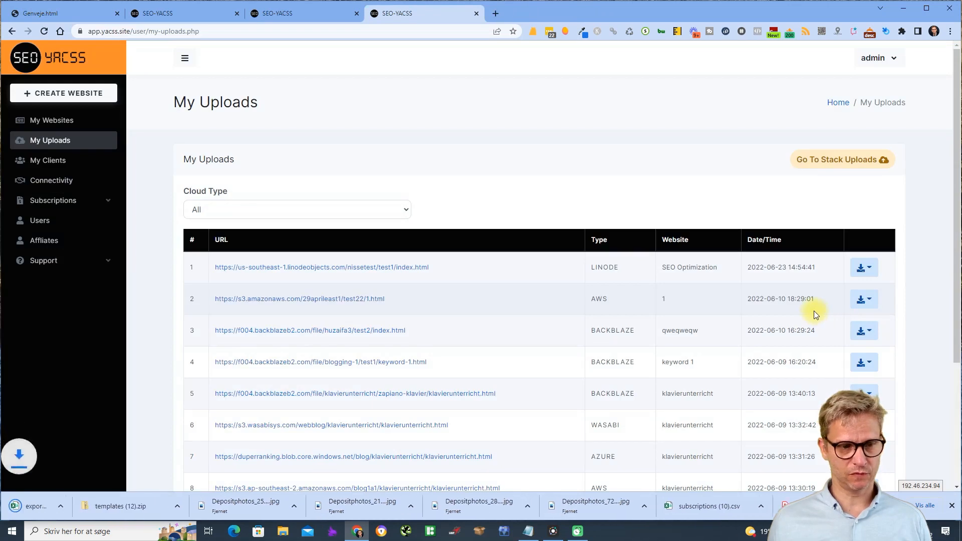
pyautogui.click(78, 501)
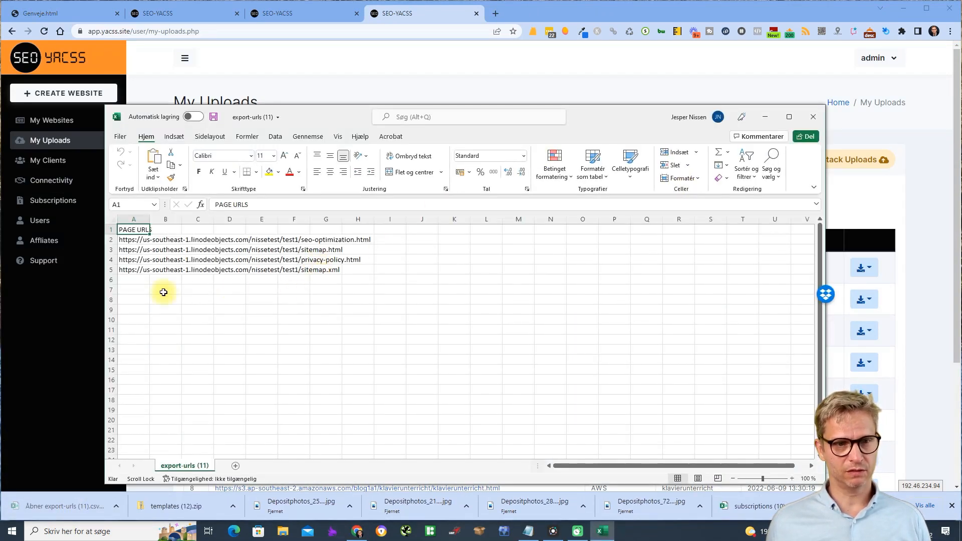
pyautogui.moveTo(623, 122); pyautogui.dragTo(624, 94)
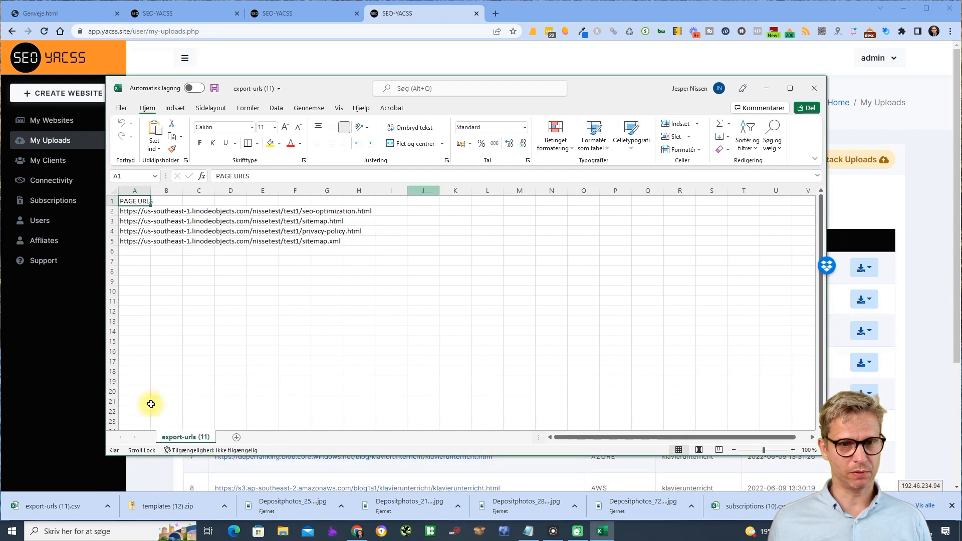
pyautogui.click(131, 212)
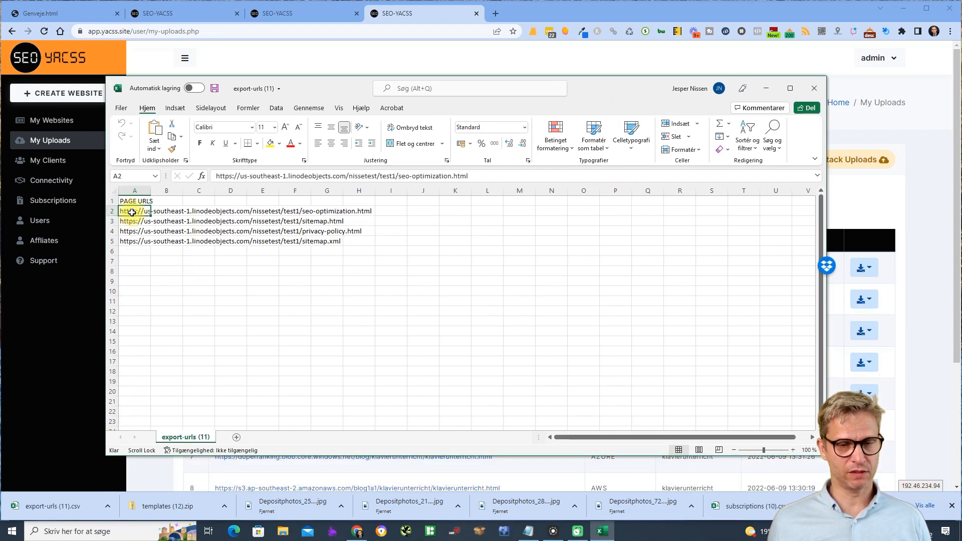
pyautogui.click(132, 222)
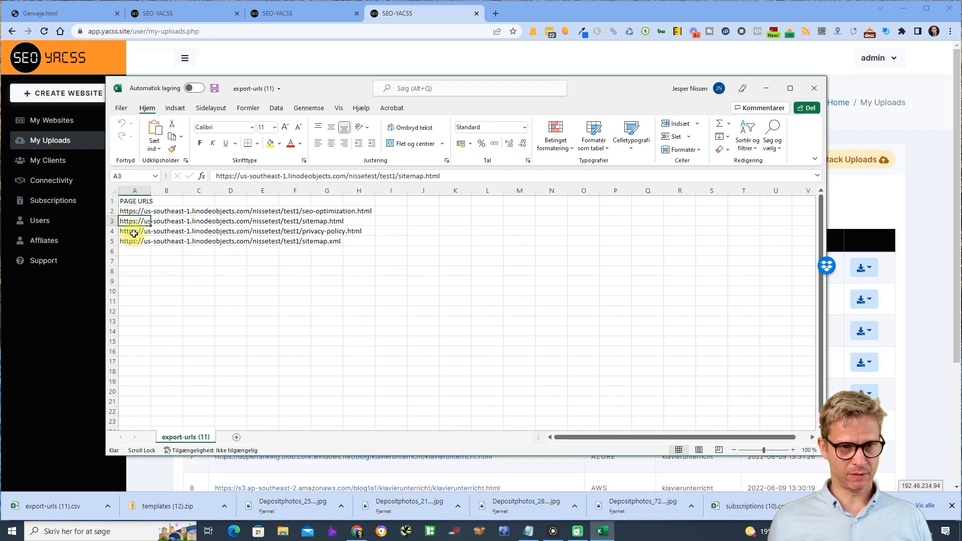
pyautogui.click(135, 242)
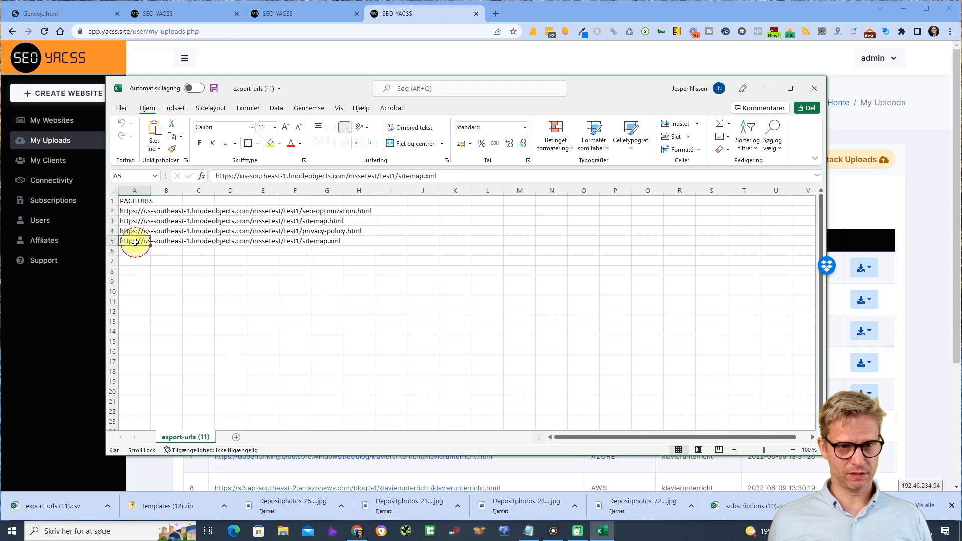
pyautogui.click(817, 89)
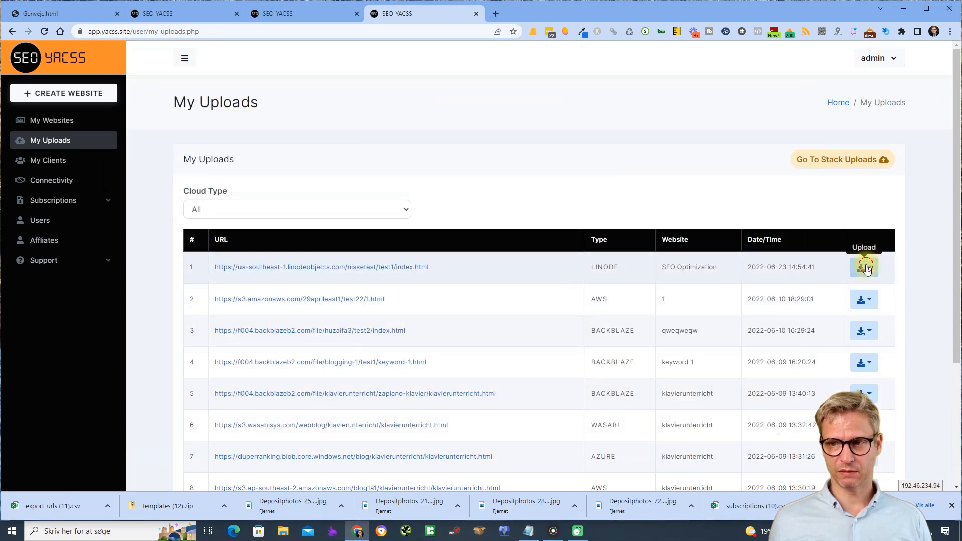
pyautogui.click(867, 269)
pyautogui.click(813, 313)
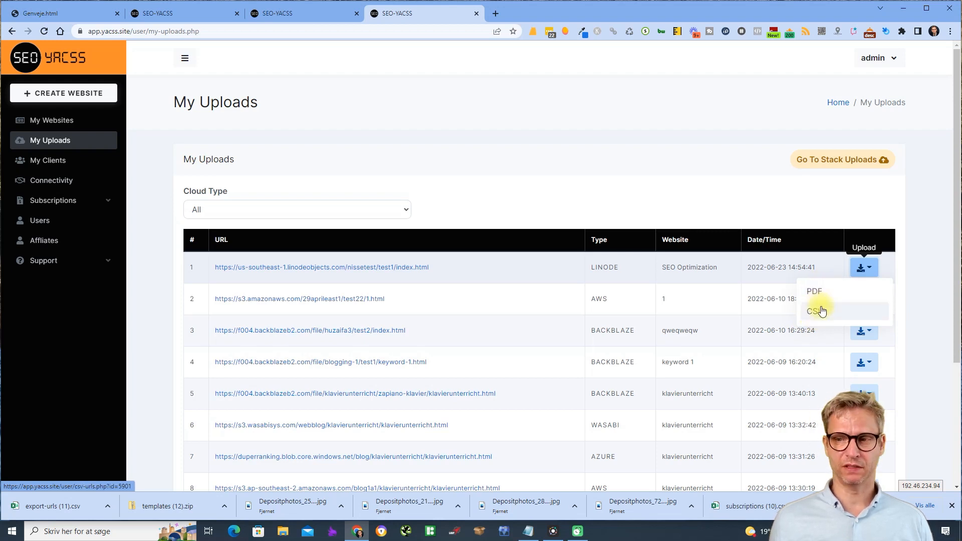
pyautogui.click(343, 119)
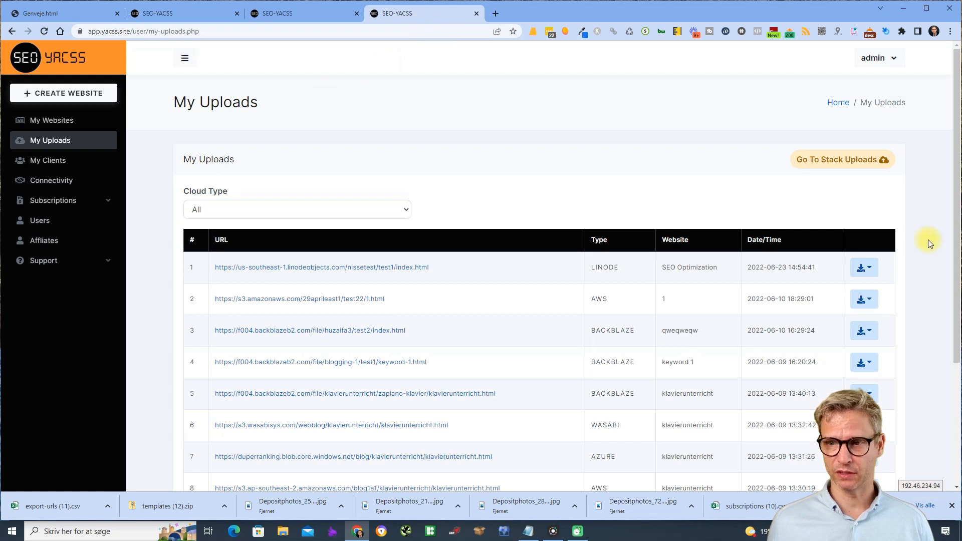
# - Open the Linode SEO Optimization page and read its Mangools exact-URL scores, DA 42 and PA 31
pyautogui.click(299, 268)
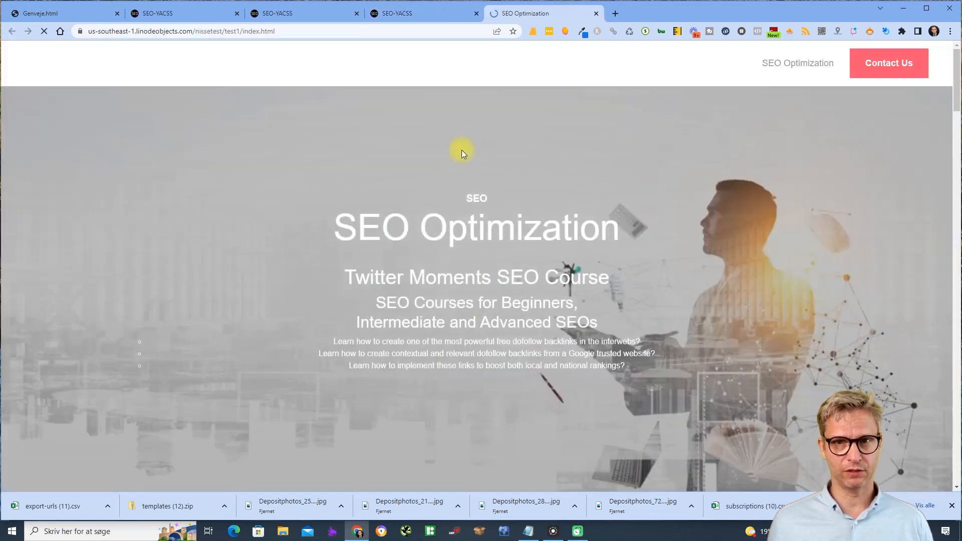
pyautogui.click(565, 31)
pyautogui.click(541, 94)
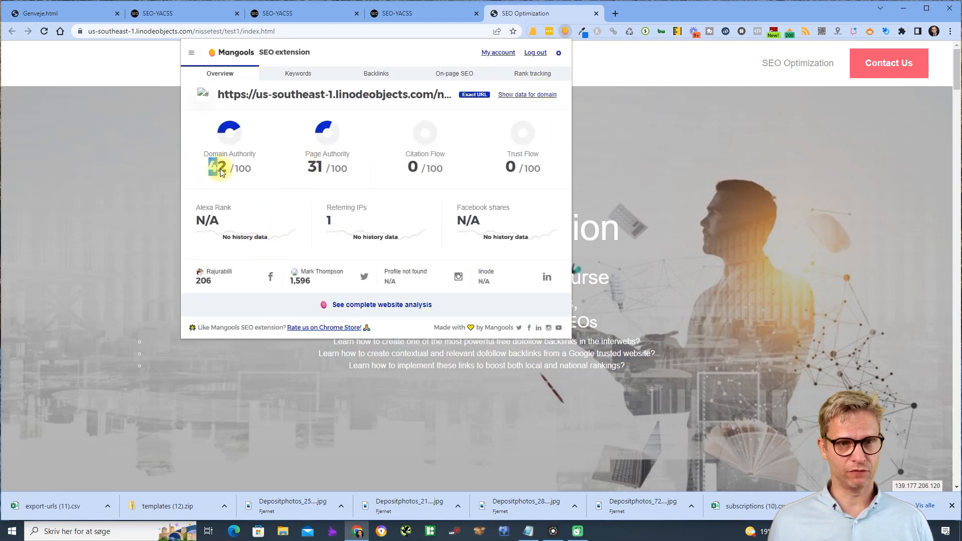
pyautogui.moveTo(221, 172); pyautogui.dragTo(229, 172)
pyautogui.moveTo(307, 170); pyautogui.dragTo(331, 169)
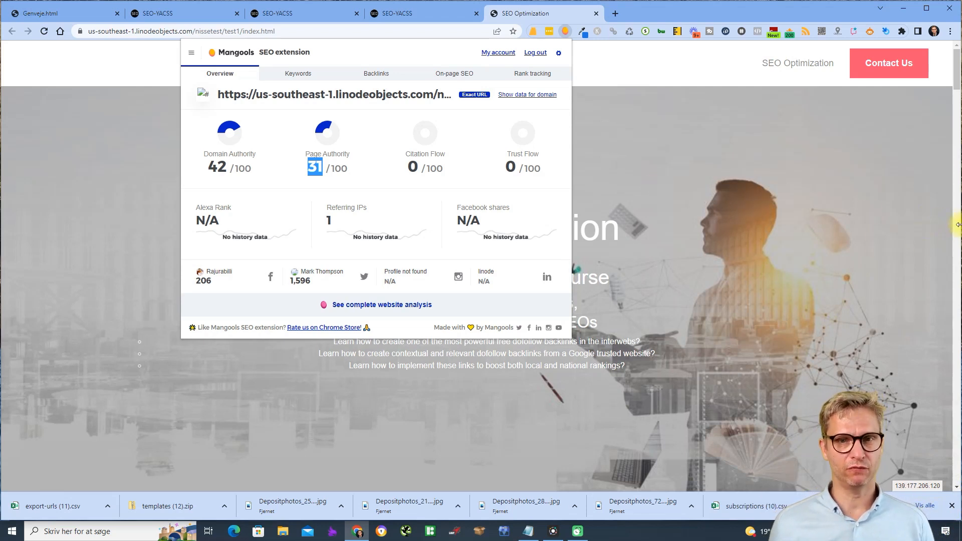
pyautogui.click(789, 163)
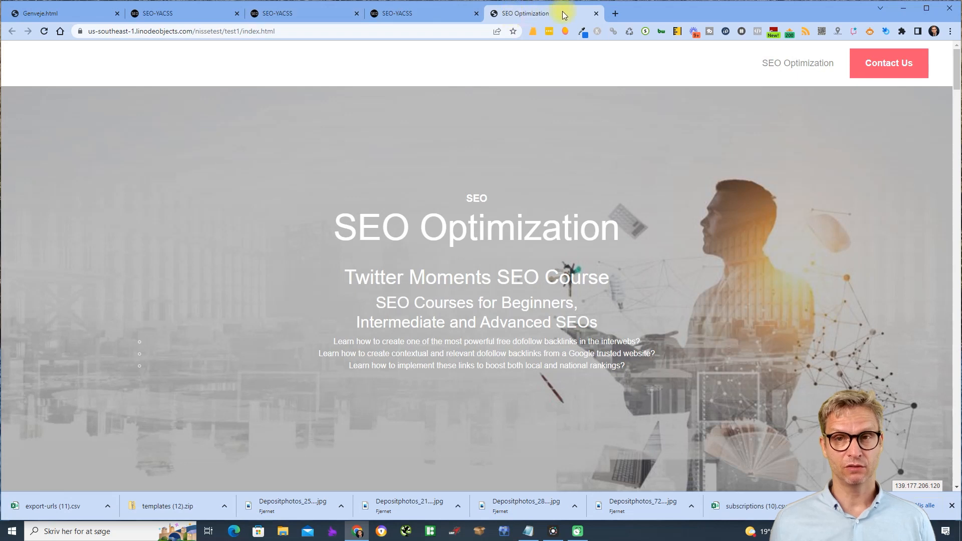
pyautogui.click(439, 16)
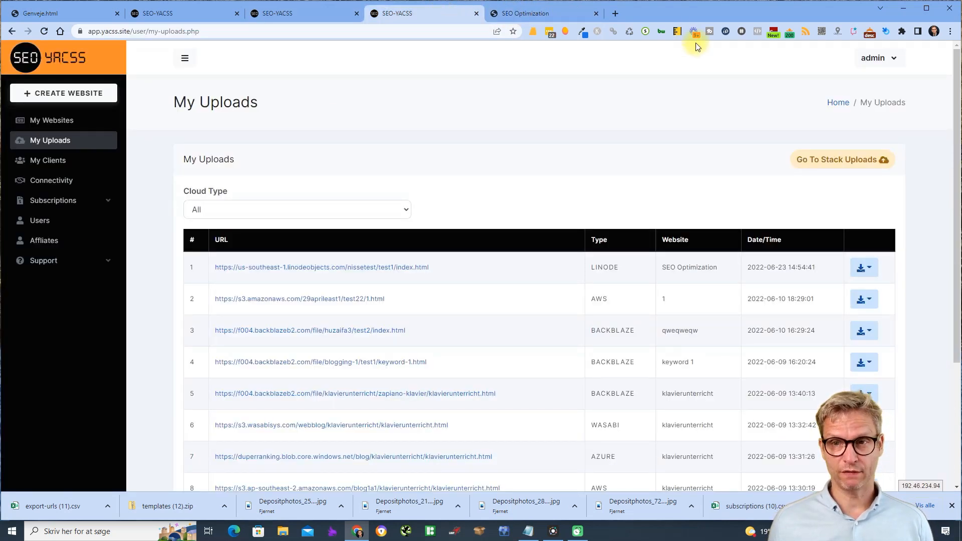
# - Open Users and page forward to page 4, entries 31–40 of 696
pyautogui.click(59, 221)
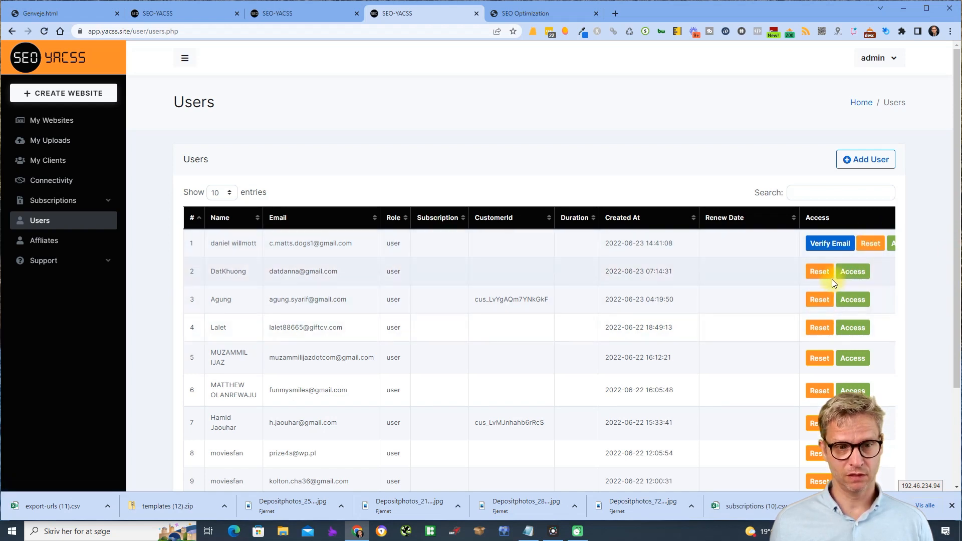
pyautogui.scroll(-3, 832, 279)
pyautogui.click(886, 411)
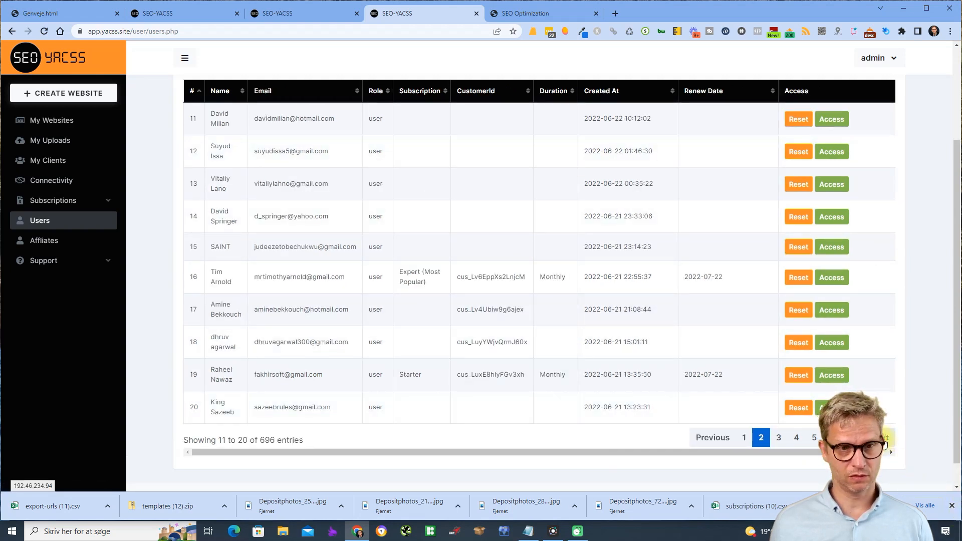
pyautogui.click(885, 441)
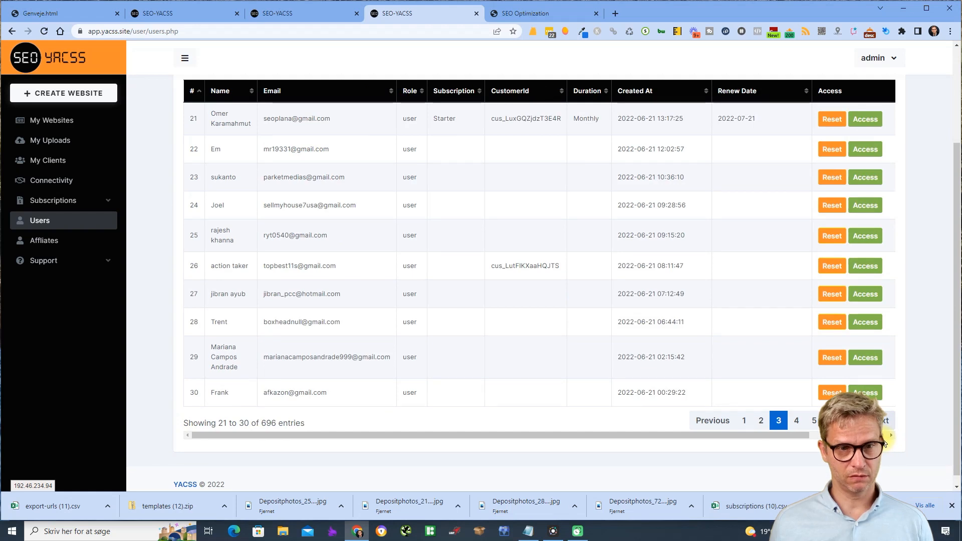
pyautogui.click(884, 424)
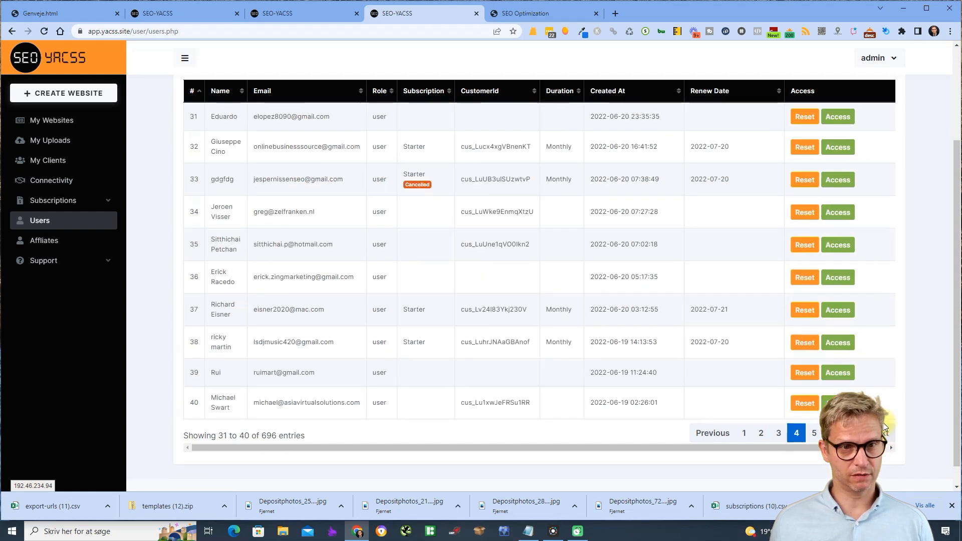
pyautogui.moveTo(271, 178); pyautogui.dragTo(297, 179)
# - Sign in as the row 33 user and open the Support Videos page
pyautogui.click(837, 181)
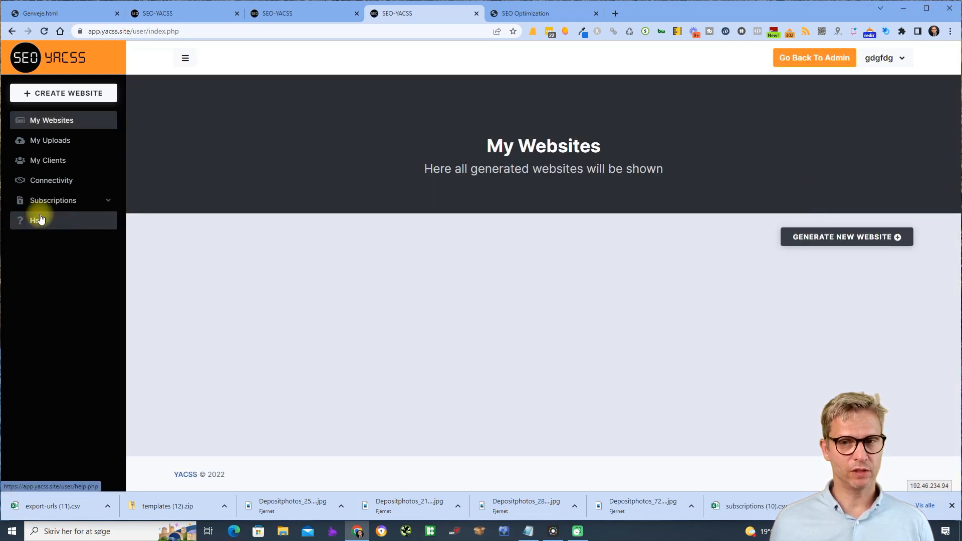
pyautogui.click(40, 221)
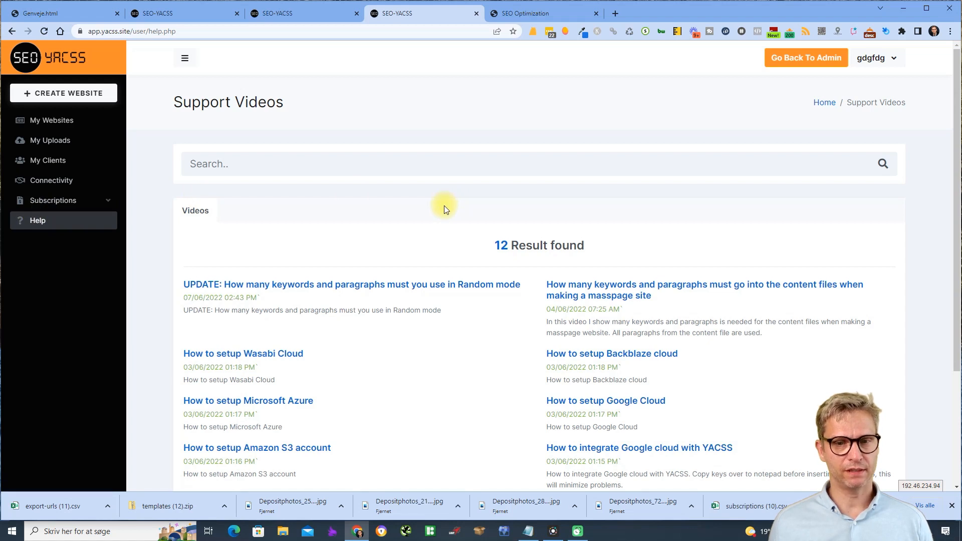
pyautogui.scroll(-1, 444, 209)
pyautogui.scroll(-1, 444, 209)
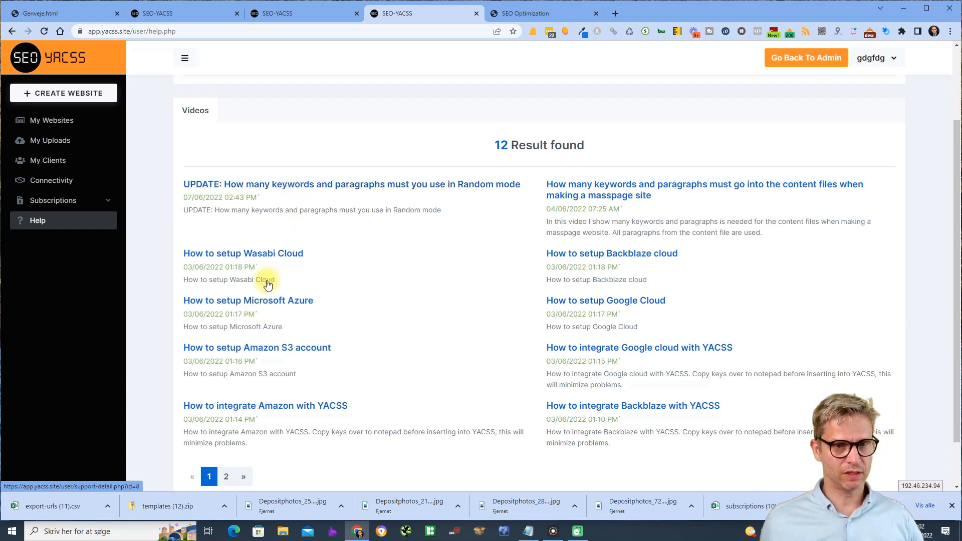
# - View the 'How to setup Wasabi Cloud' video page, then return to the support videos list
pyautogui.click(275, 256)
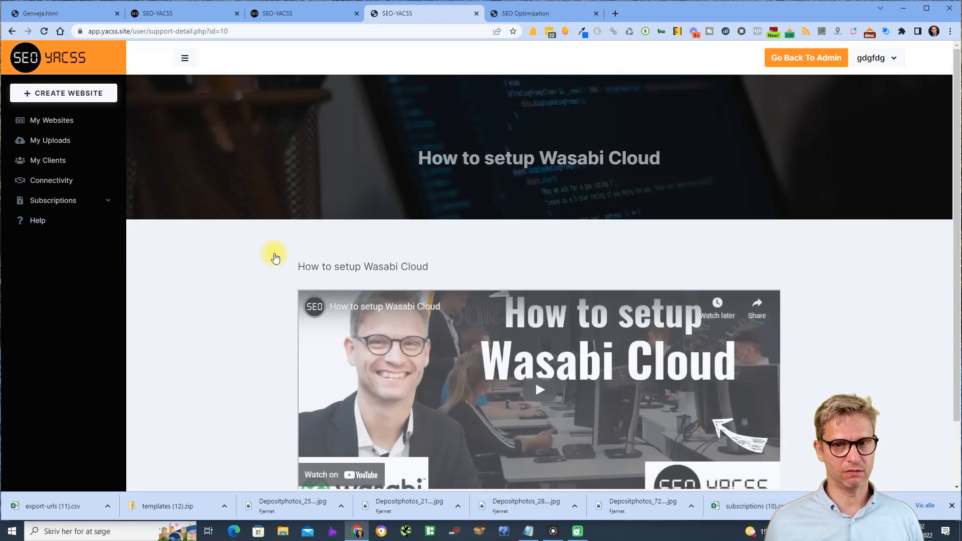
pyautogui.scroll(-2, 904, 260)
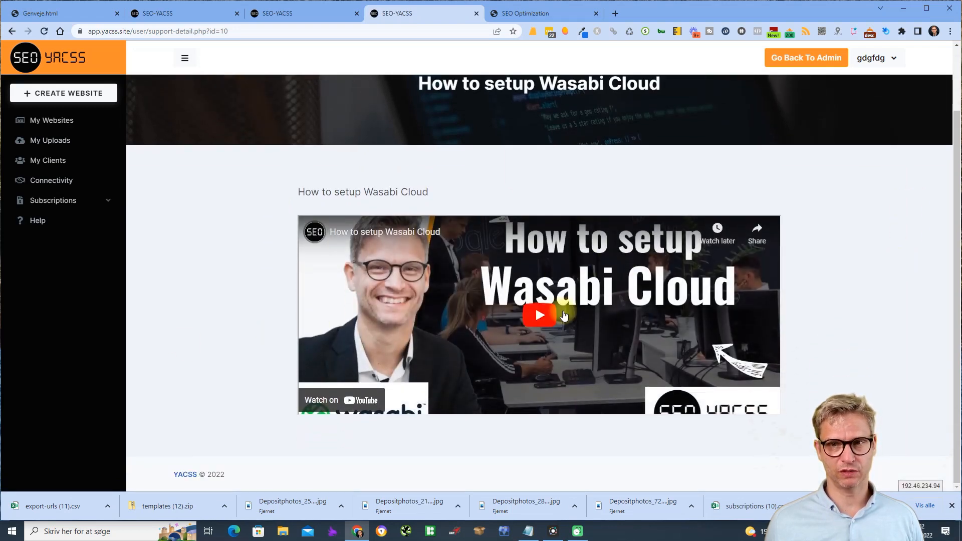
pyautogui.scroll(2, 582, 276)
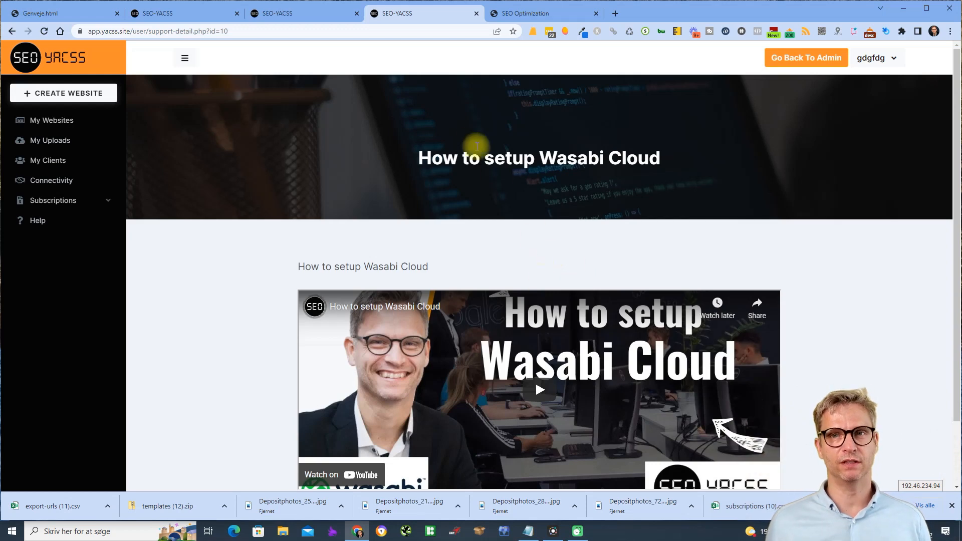
pyautogui.click(65, 223)
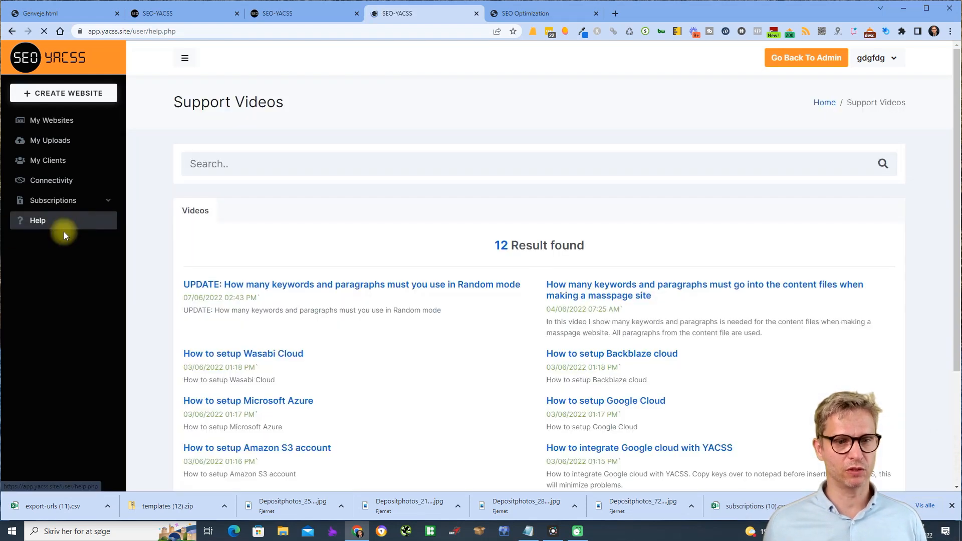
pyautogui.scroll(-3, 579, 193)
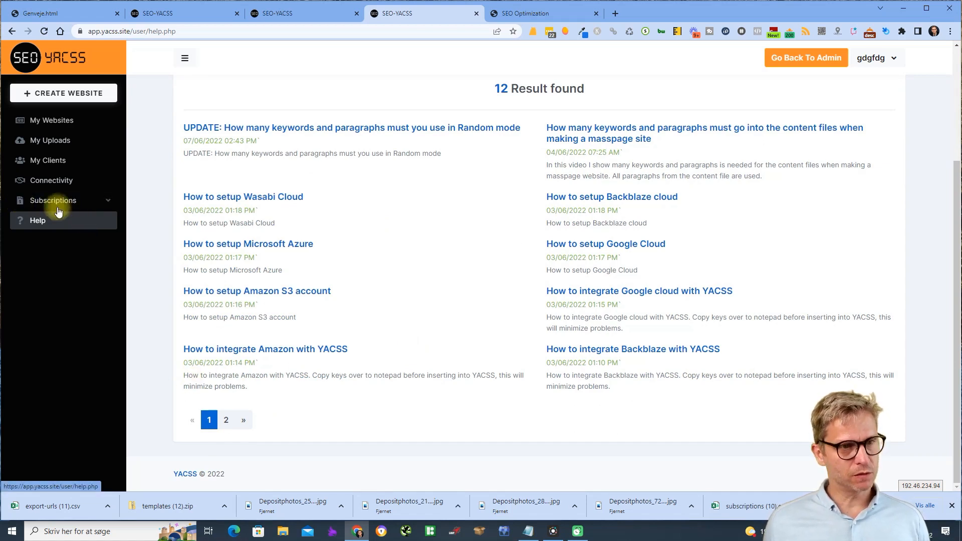
# - Create a new website and view the Classic template's full-page preview
pyautogui.click(69, 94)
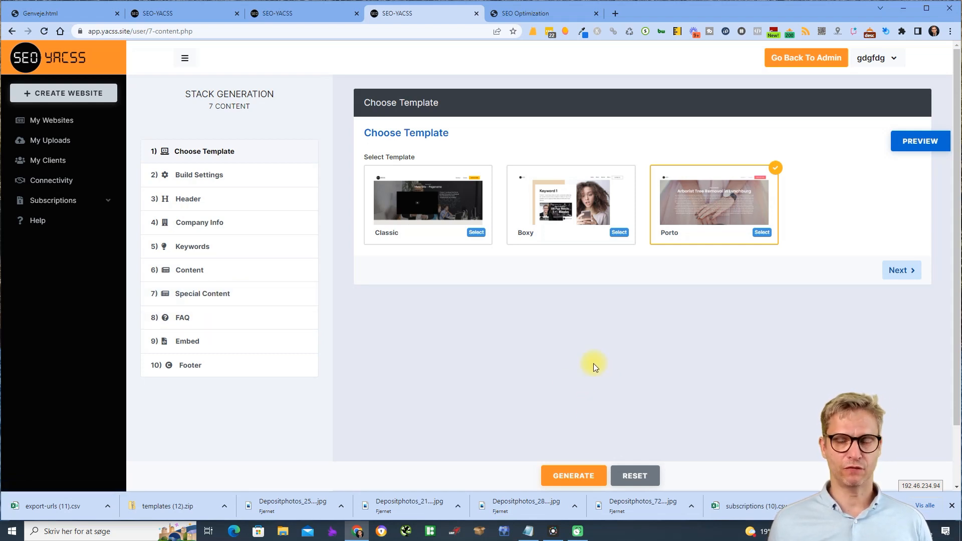
pyautogui.click(433, 192)
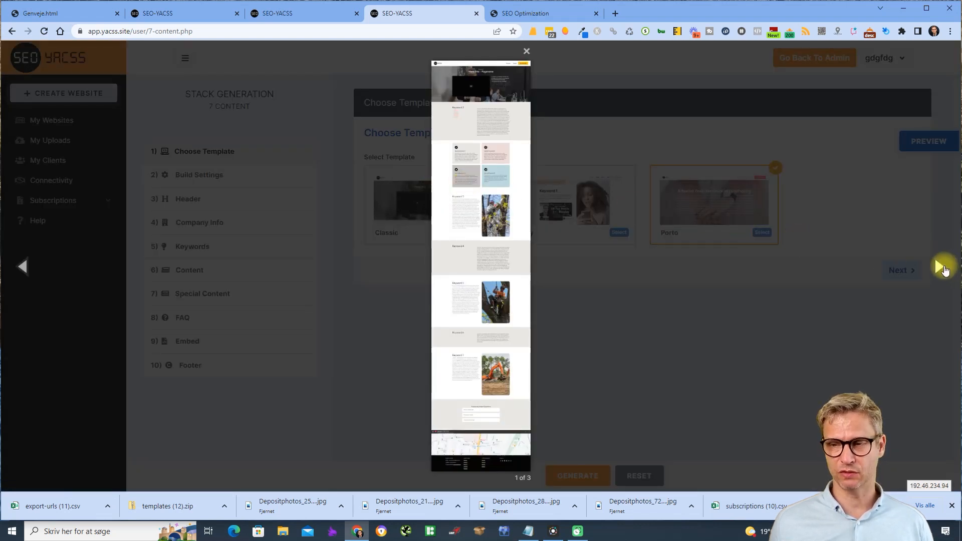
pyautogui.click(941, 270)
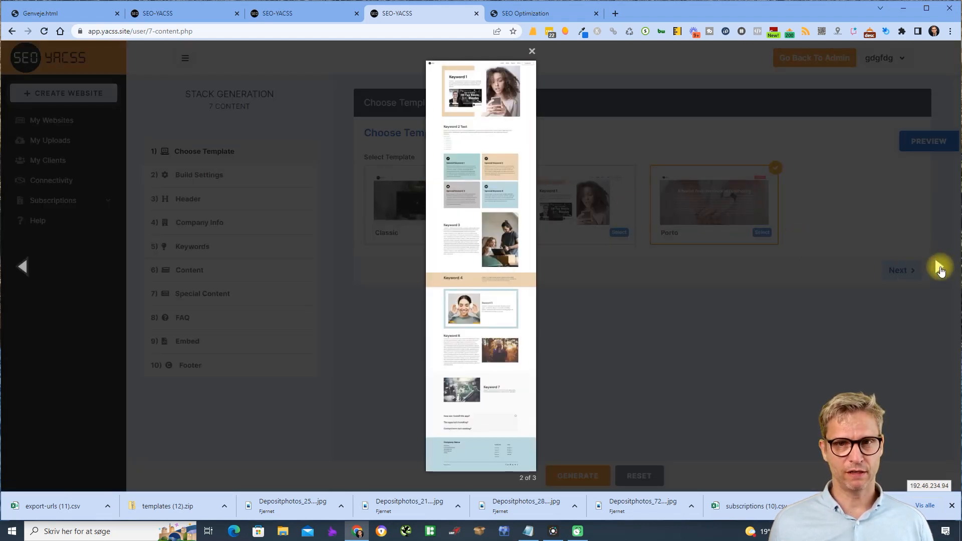
pyautogui.click(722, 383)
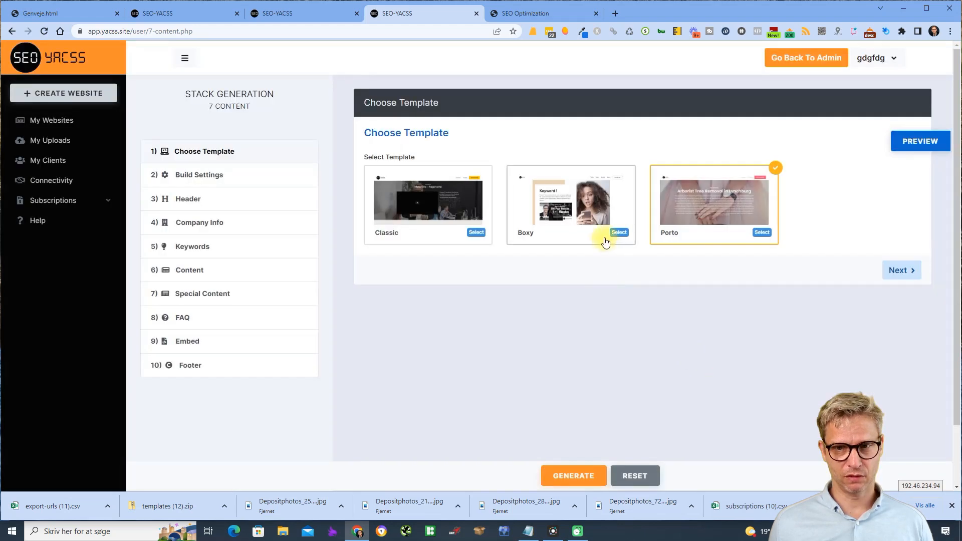
# - Browse the Boxy, Classic and Porto full-page previews, then continue to Build Settings
pyautogui.click(574, 196)
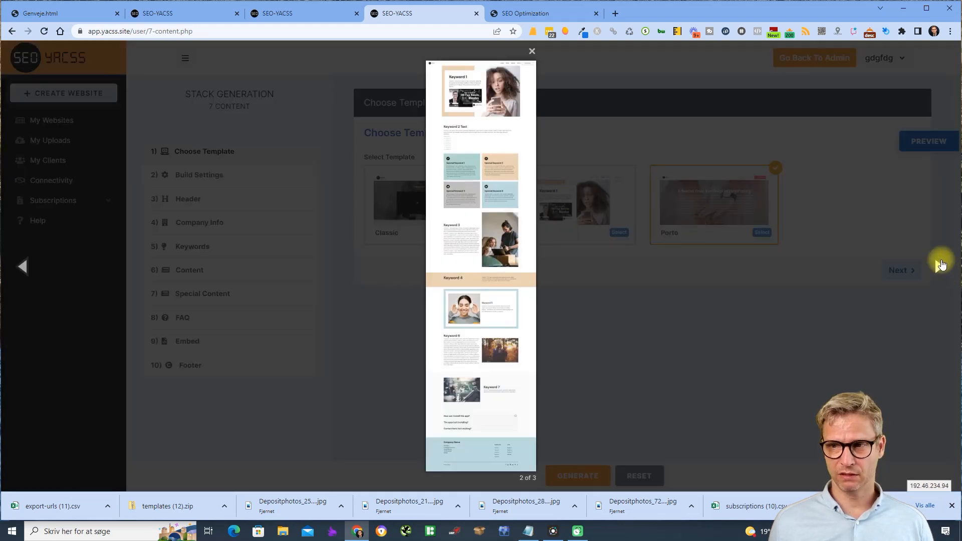
pyautogui.click(940, 269)
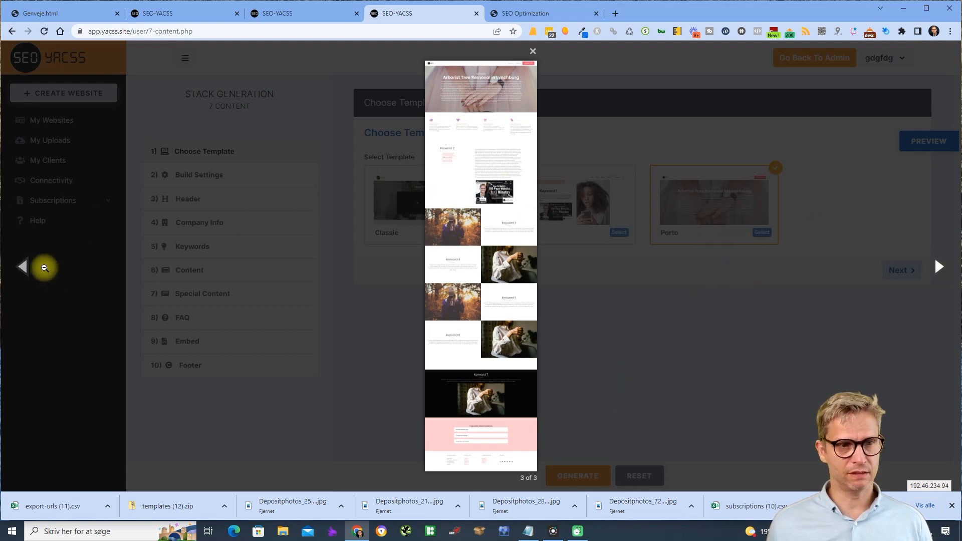
pyautogui.click(19, 269)
pyautogui.click(19, 269)
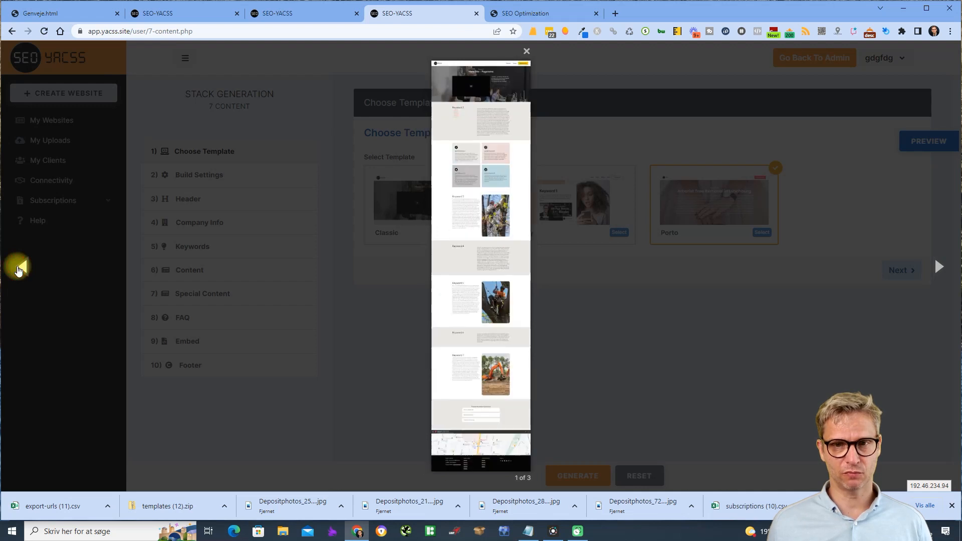
pyautogui.click(937, 266)
pyautogui.click(938, 266)
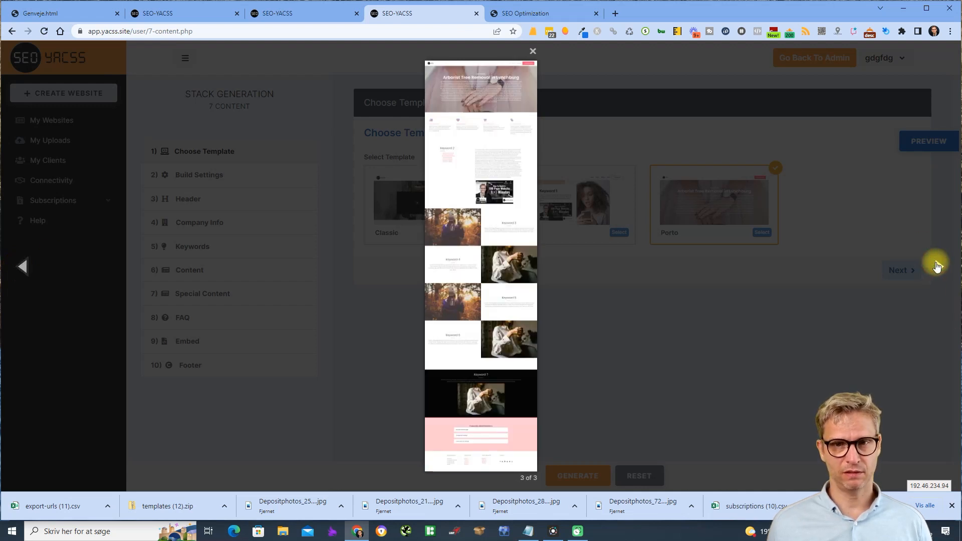
pyautogui.click(699, 367)
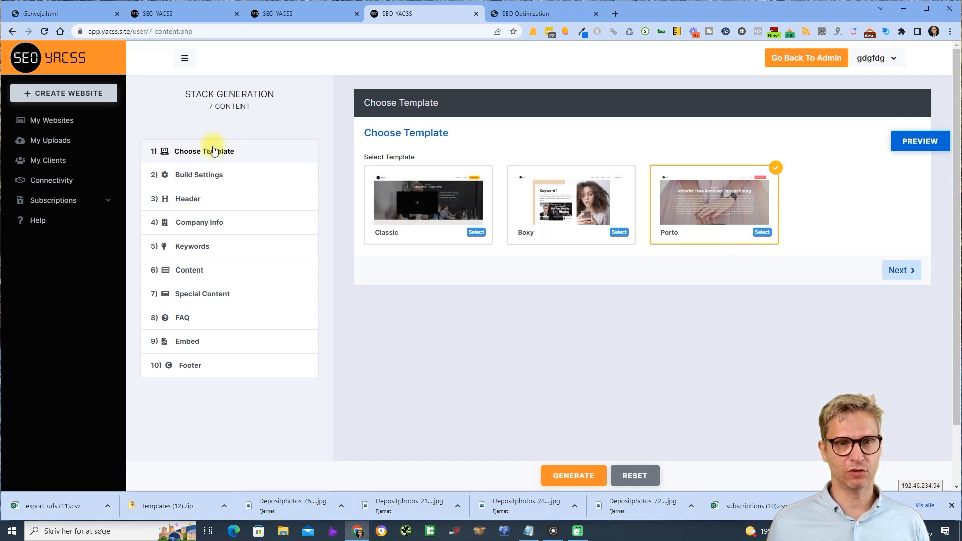
pyautogui.click(212, 180)
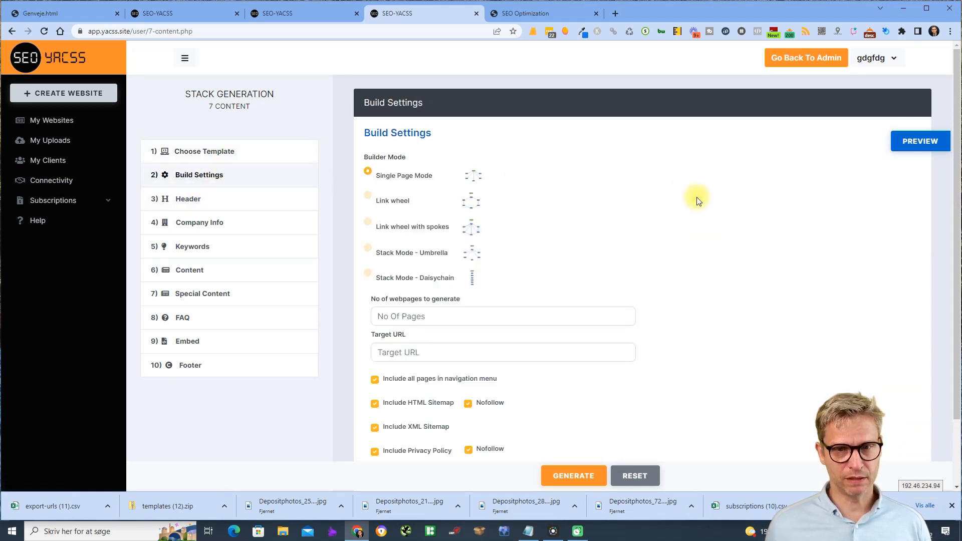
# - Try the sitemap and privacy policy Nofollow boxes and leave the HTML sitemap out of the build
pyautogui.scroll(-1, 698, 199)
pyautogui.scroll(-1, 696, 203)
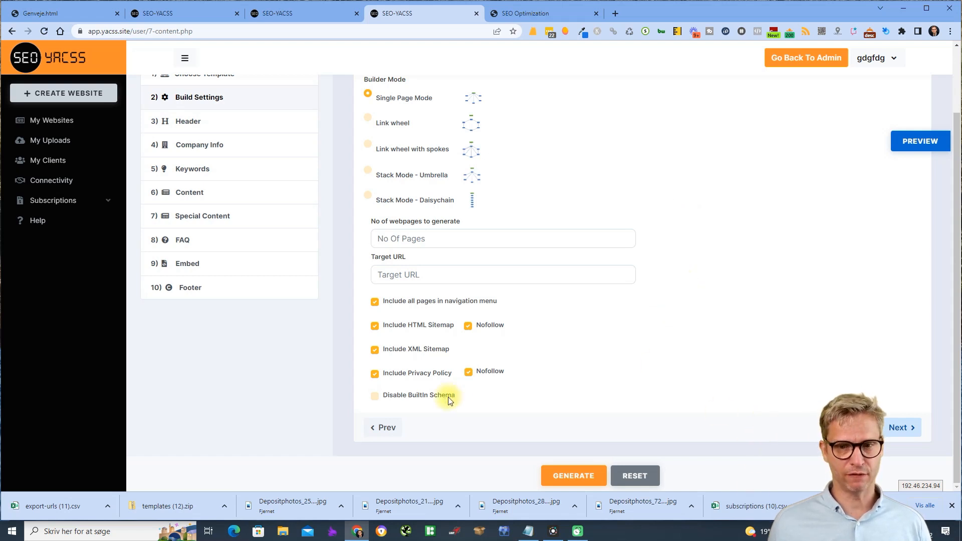
pyautogui.click(469, 325)
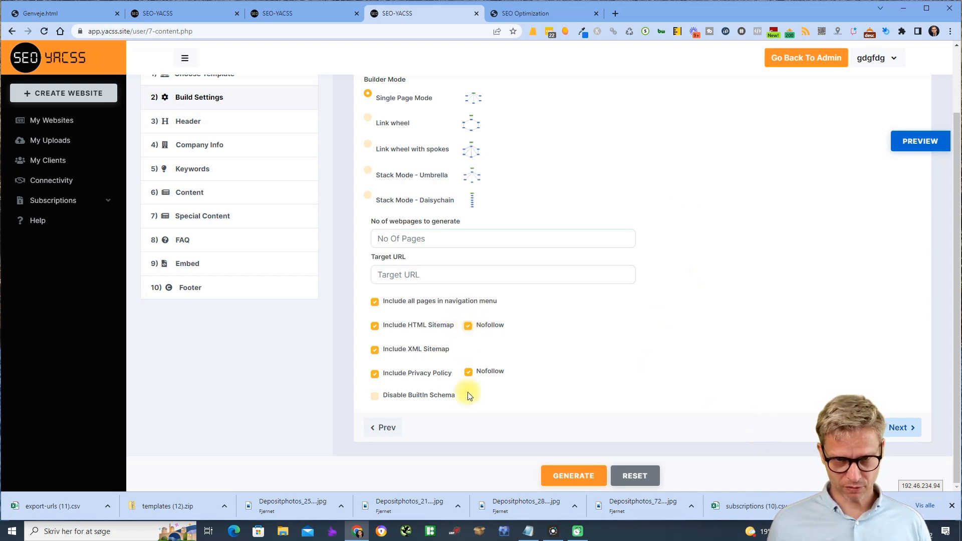
pyautogui.click(469, 325)
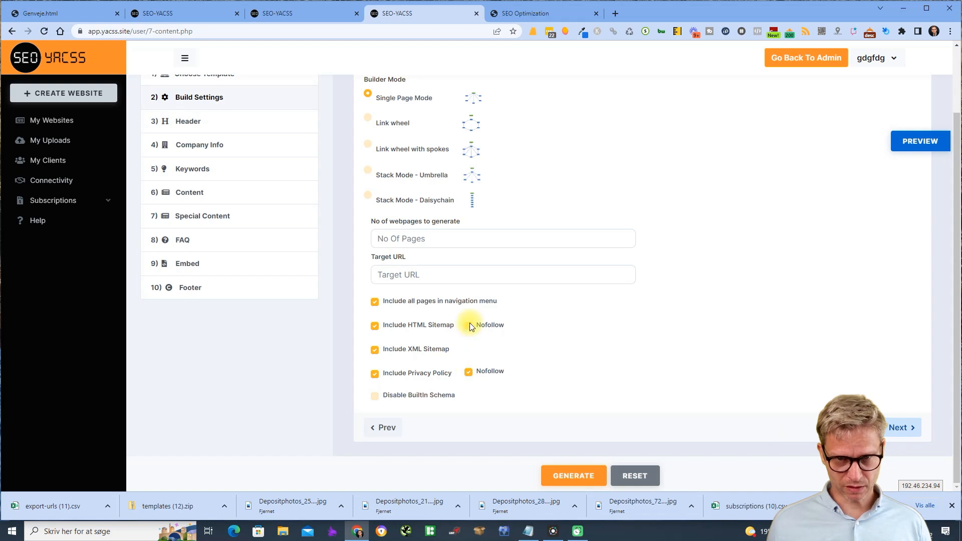
pyautogui.click(469, 372)
pyautogui.click(469, 374)
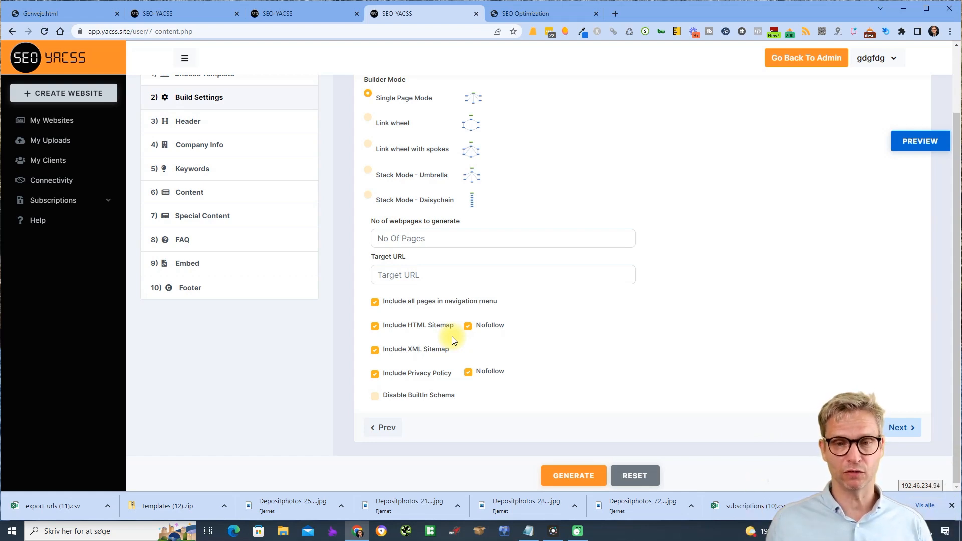
pyautogui.click(467, 327)
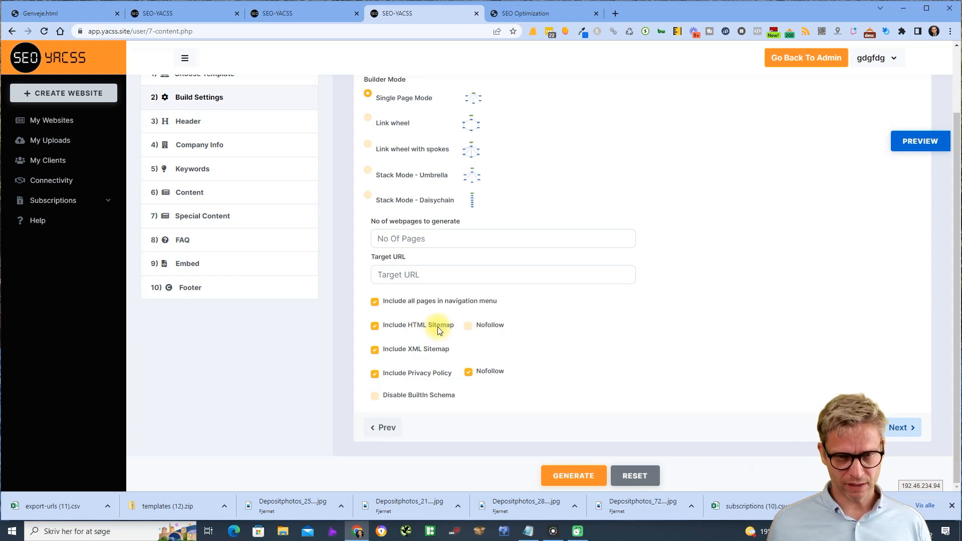
pyautogui.moveTo(446, 325); pyautogui.dragTo(404, 326)
pyautogui.click(418, 326)
pyautogui.moveTo(449, 374); pyautogui.dragTo(409, 374)
pyautogui.click(469, 327)
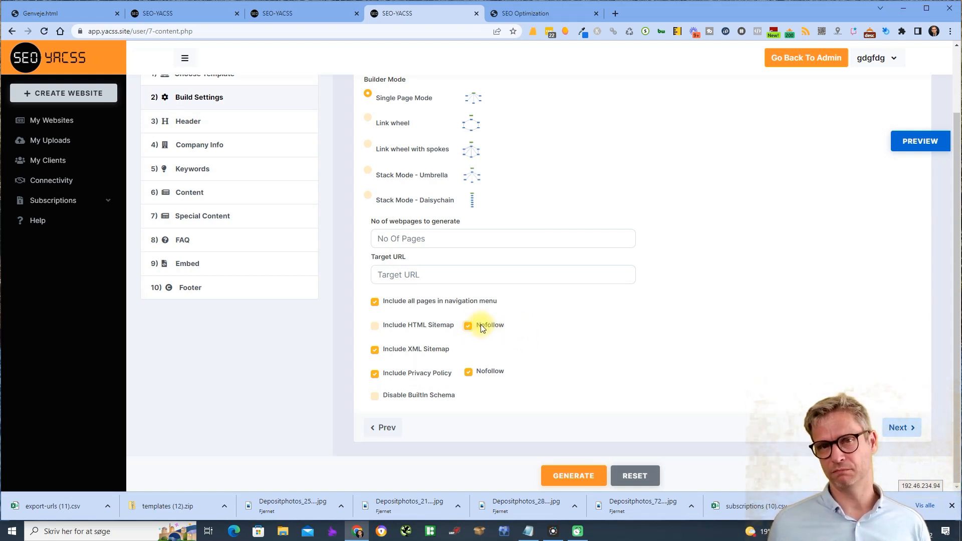
# - Set No Of Pages to 1, enter the target site's URL, and continue to Header
pyautogui.click(473, 240)
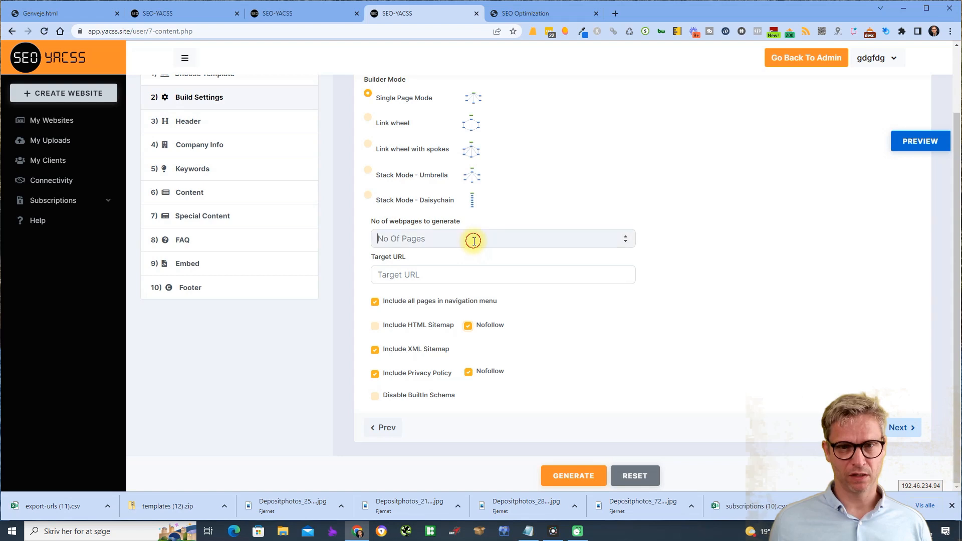
pyautogui.write('1')
pyautogui.click(466, 276)
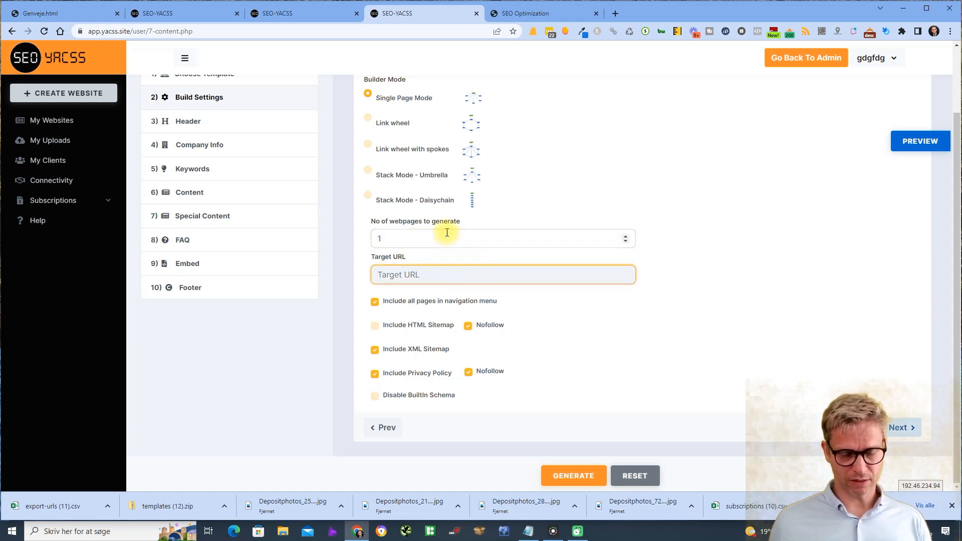
pyautogui.write('https')
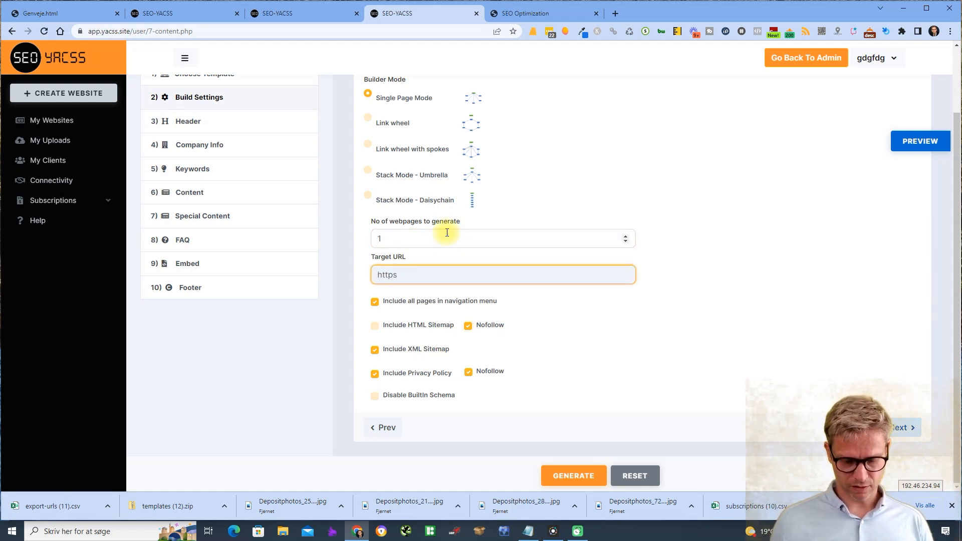
pyautogui.write('://jespernissen.com')
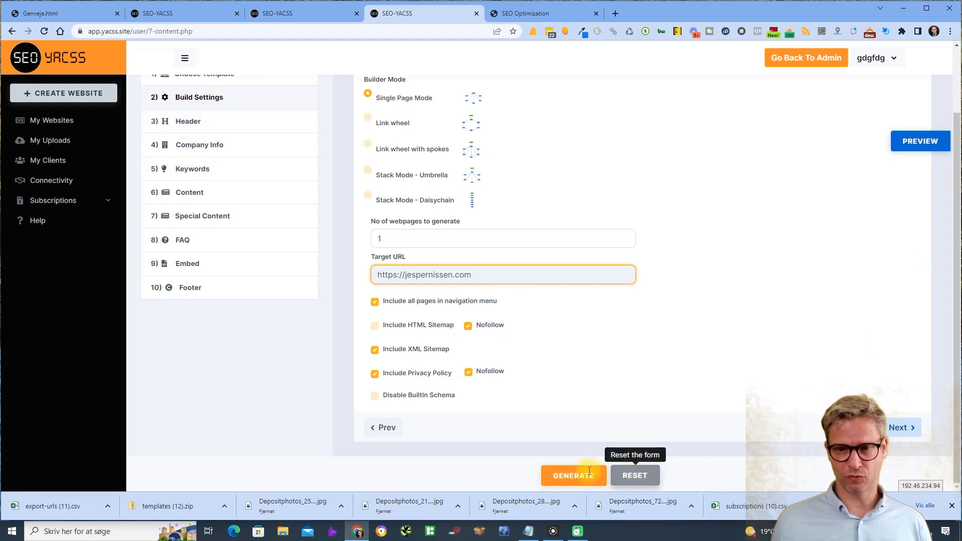
pyautogui.click(905, 428)
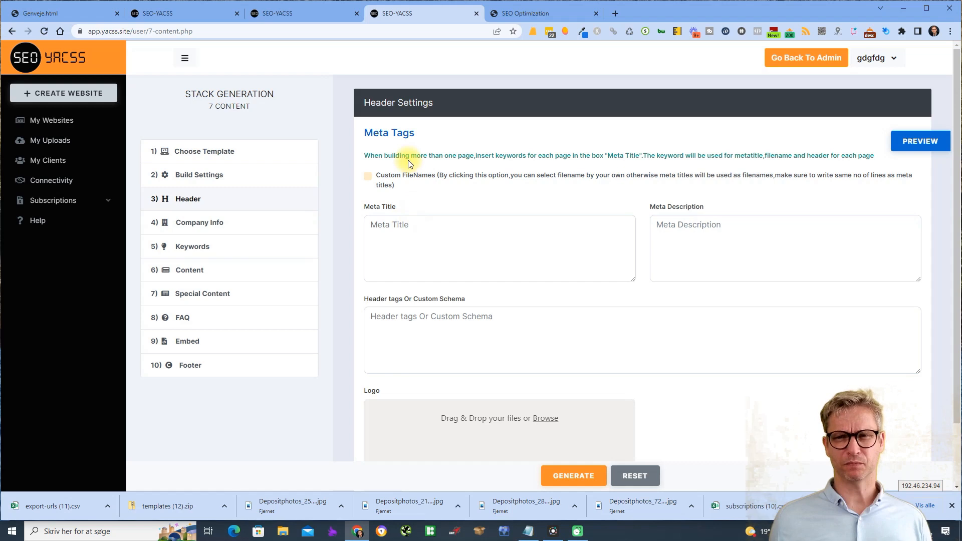
# - Enter 'SEO Optimization' as Meta Title and 'SEO' as Meta Description
pyautogui.click(428, 249)
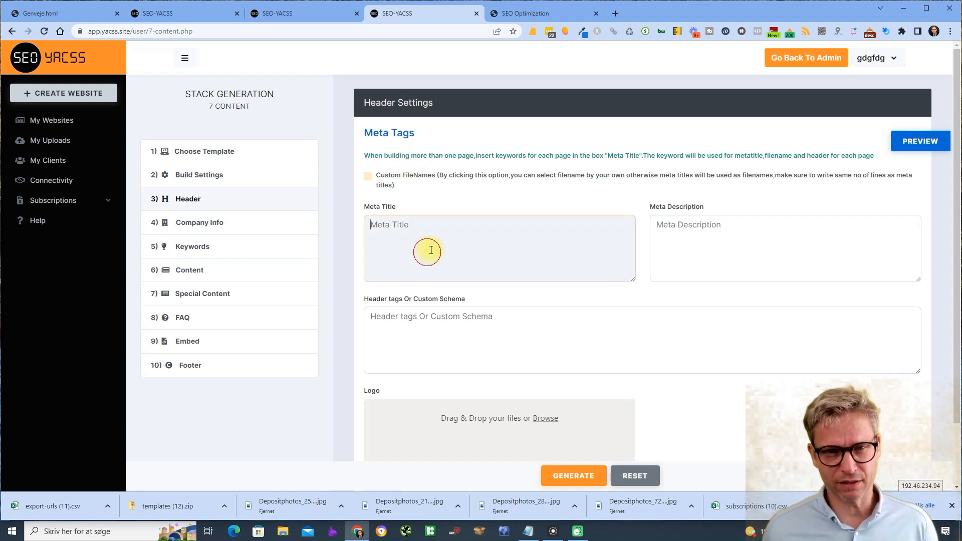
pyautogui.write('SE')
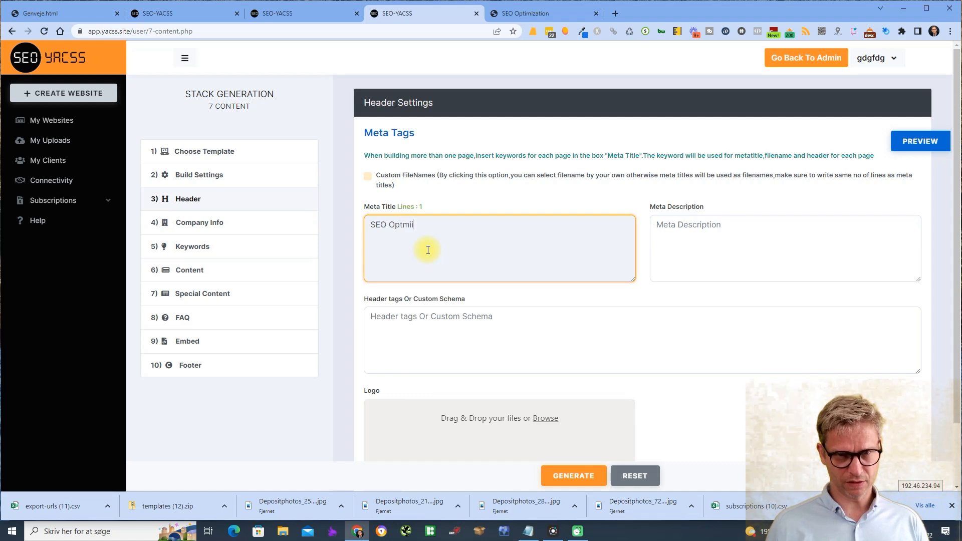
pyautogui.write('O Optimization')
pyautogui.moveTo(438, 225); pyautogui.dragTo(304, 224)
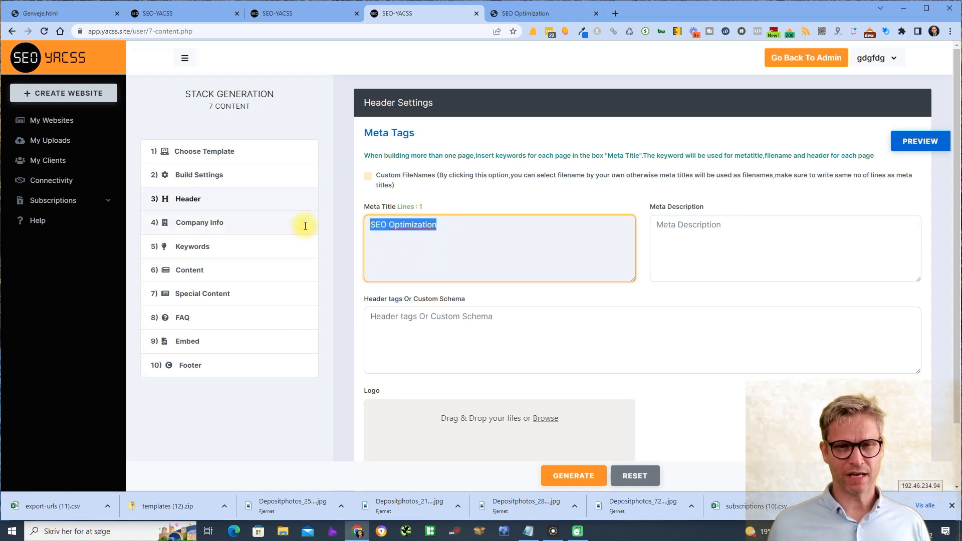
pyautogui.click(462, 236)
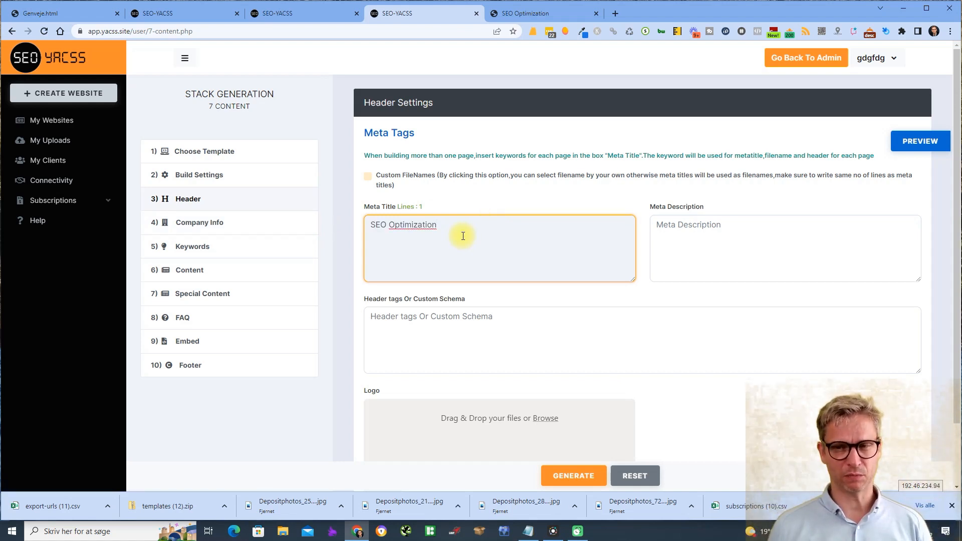
pyautogui.click(787, 236)
pyautogui.write('SEO')
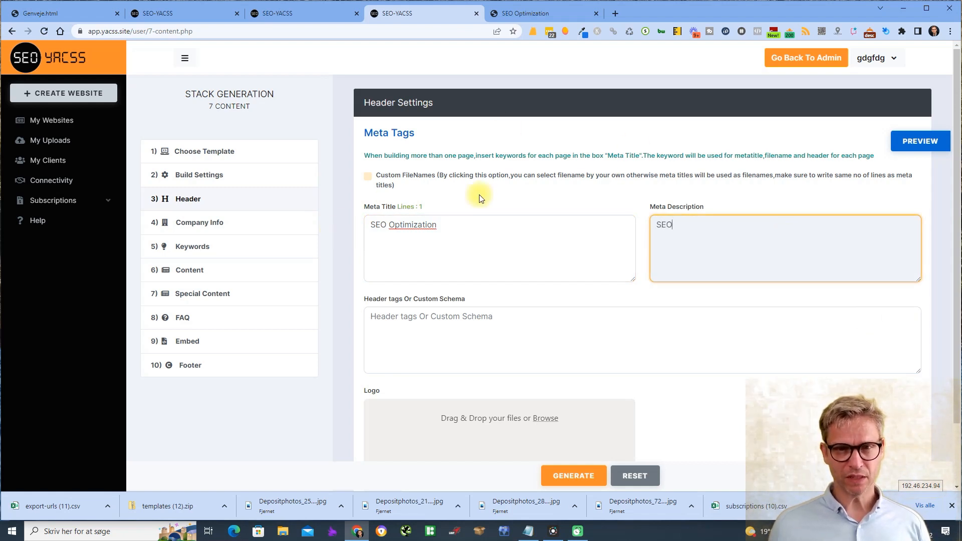
# - Toggle the Custom FileNames option on and off several times
pyautogui.click(369, 177)
pyautogui.click(369, 177)
pyautogui.click(368, 177)
pyautogui.click(368, 177)
pyautogui.click(421, 179)
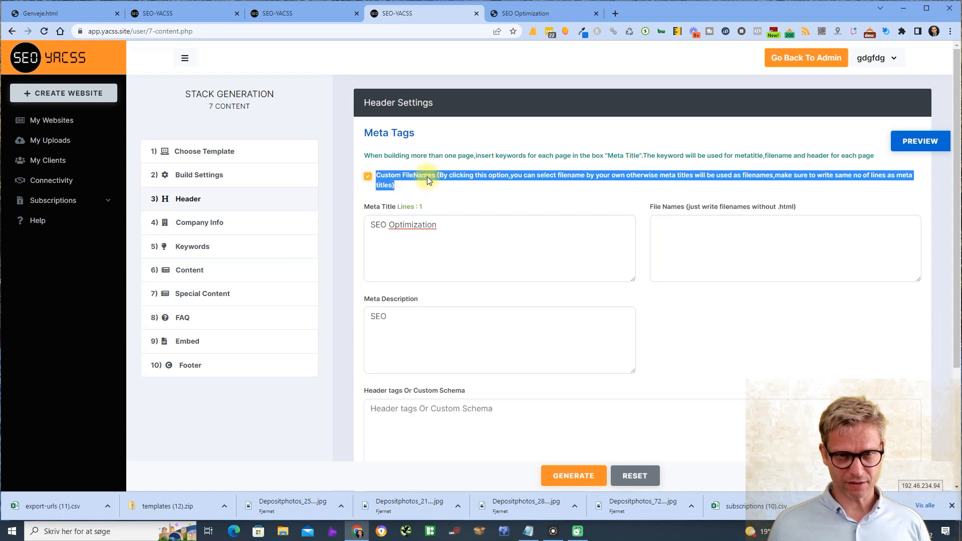
pyautogui.click(364, 175)
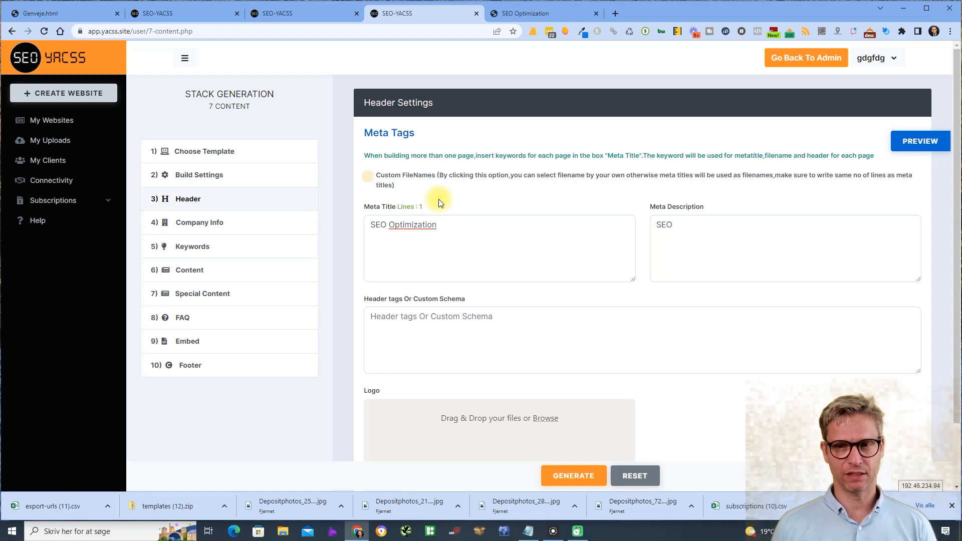
# - Enable Custom FileNames and enter 'index' as the page's file name
pyautogui.click(369, 178)
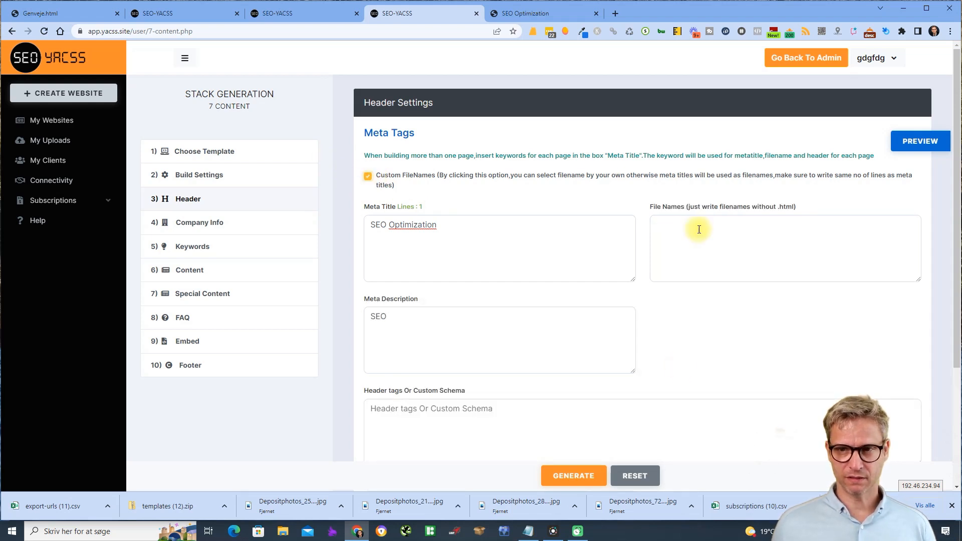
pyautogui.click(662, 215)
pyautogui.moveTo(664, 207); pyautogui.dragTo(730, 205)
pyautogui.click(729, 206)
pyautogui.click(784, 208)
pyautogui.click(715, 217)
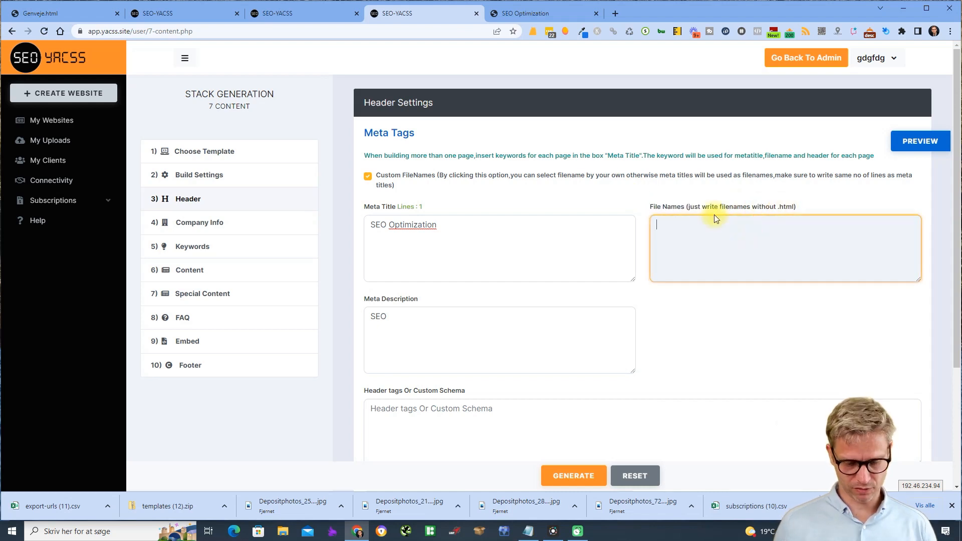
pyautogui.write('index')
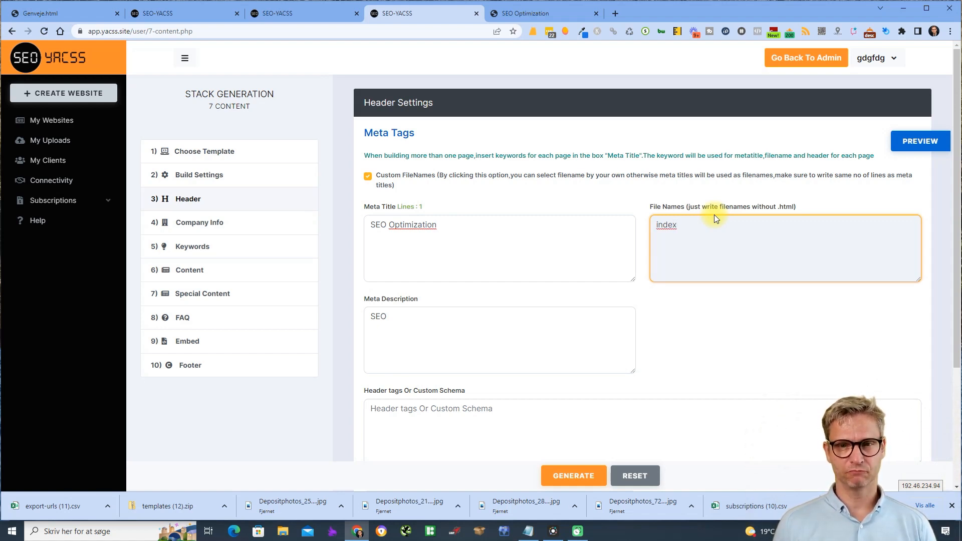
# - Add a second meta title line 'ghooglree' with file name 'google', then delete that file name
pyautogui.click(507, 226)
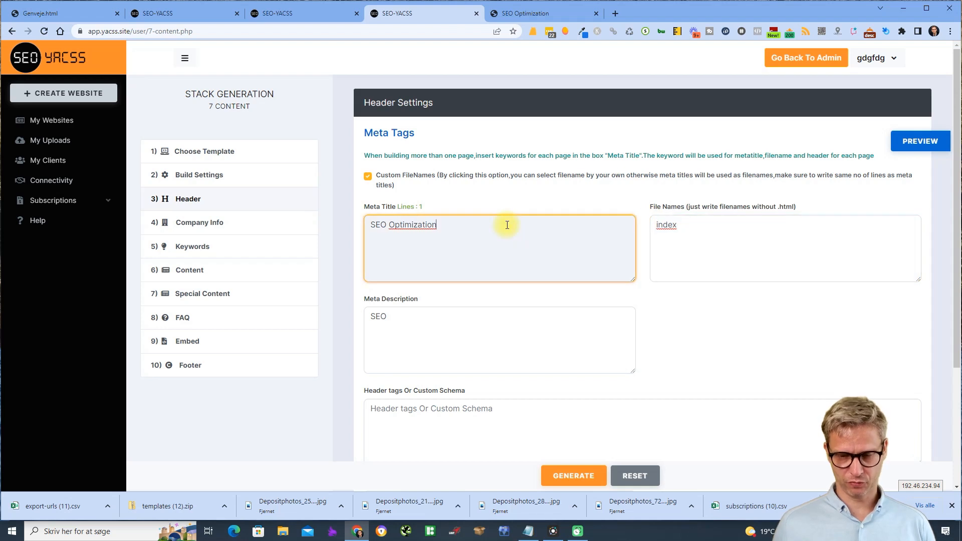
pyautogui.write('g')
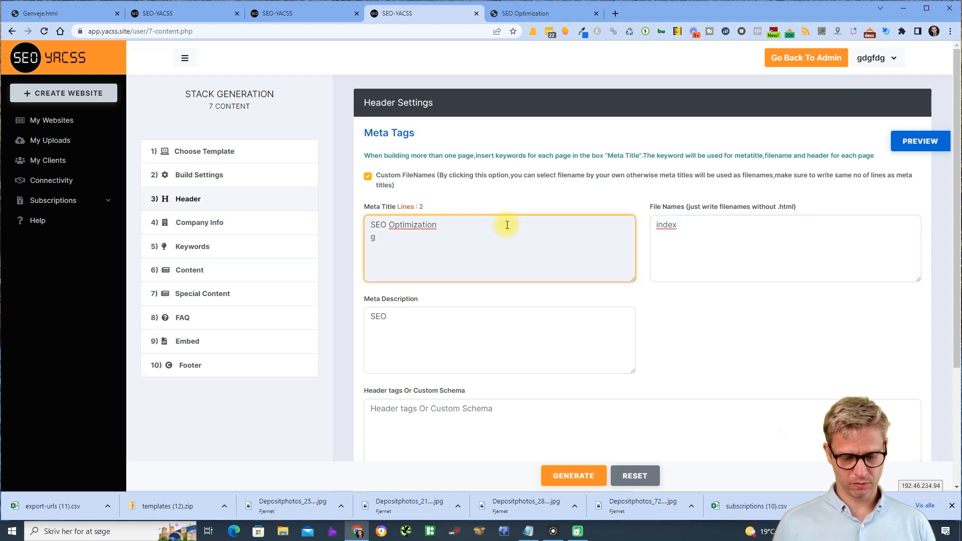
pyautogui.write('hooglree')
pyautogui.click(704, 232)
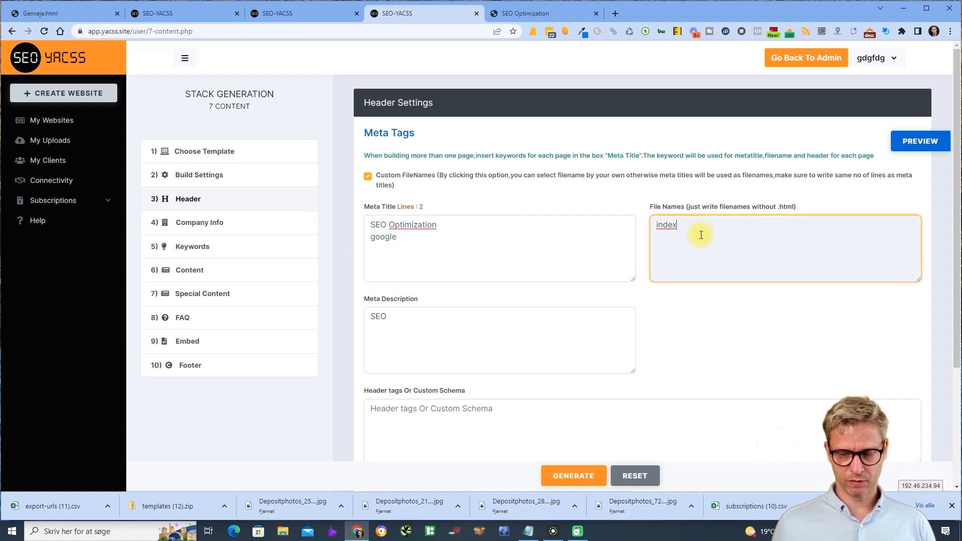
pyautogui.write('google')
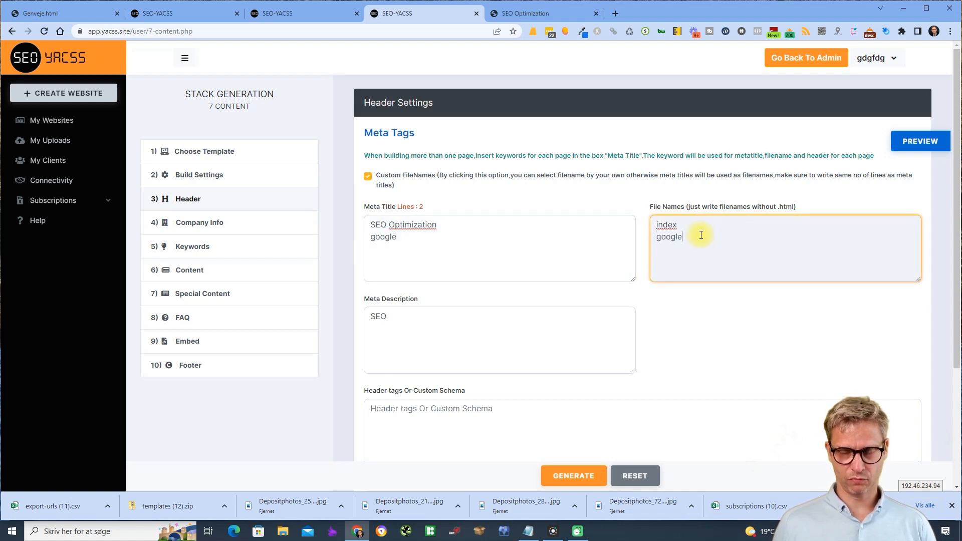
pyautogui.doubleClick(669, 224)
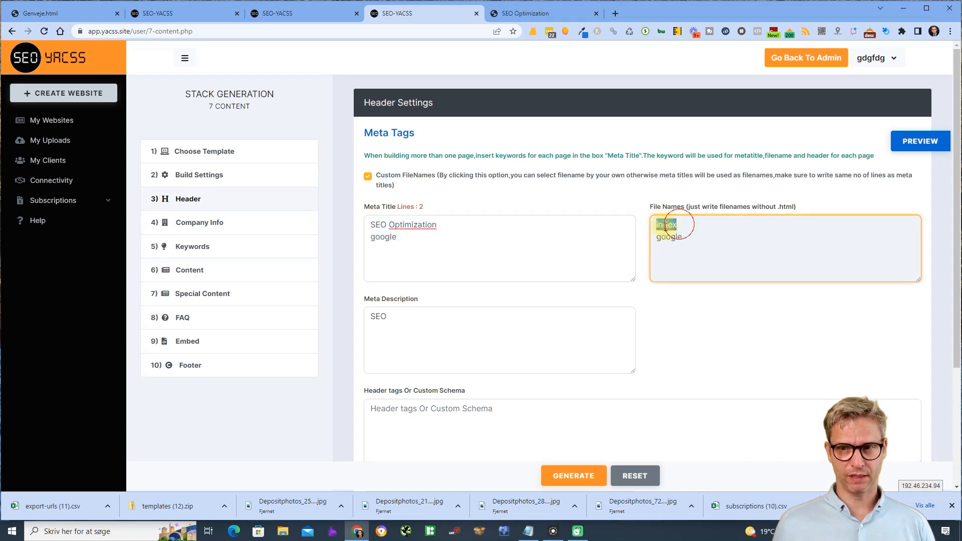
pyautogui.doubleClick(697, 236)
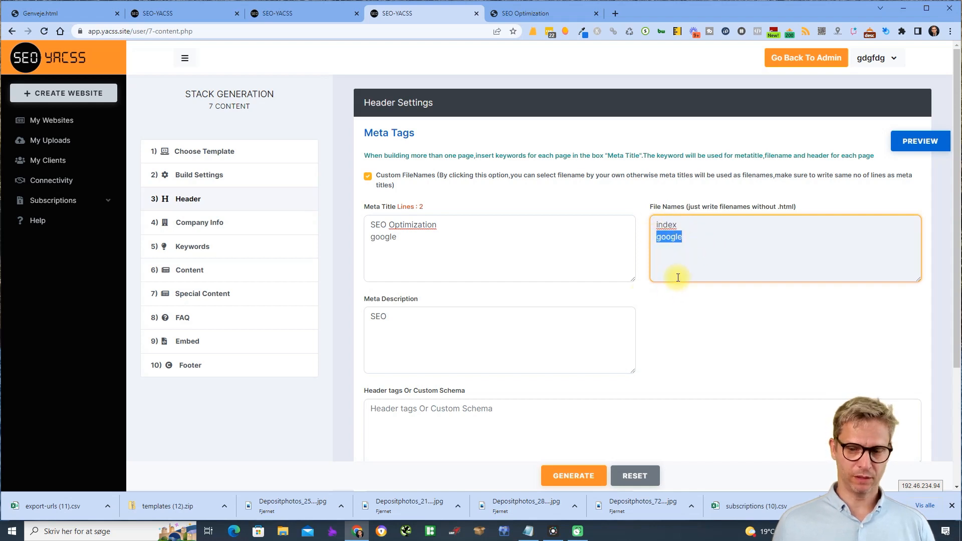
pyautogui.press('BackSpace')
pyautogui.press('BackSpace')
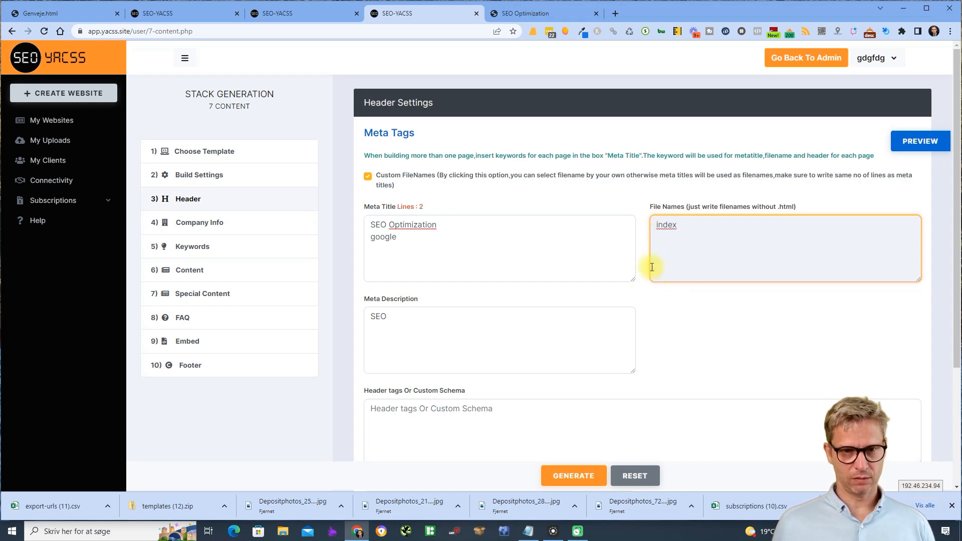
# - Remove the extra meta title line, clear 'index', disable Custom FileNames, and go to Company Info
pyautogui.moveTo(414, 238); pyautogui.dragTo(355, 242)
pyautogui.press('BackSpace')
pyautogui.press('BackSpace')
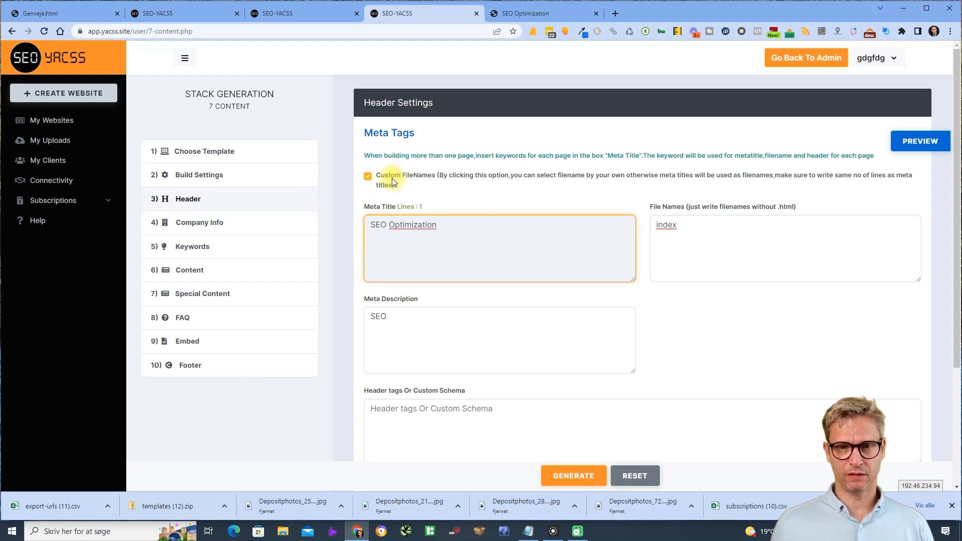
pyautogui.doubleClick(667, 225)
pyautogui.press('BackSpace')
pyautogui.click(368, 177)
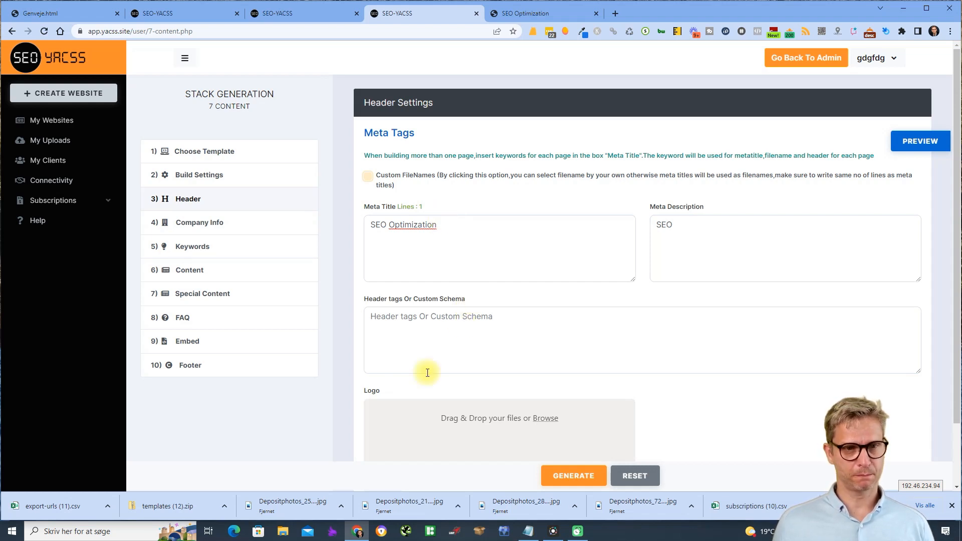
pyautogui.click(213, 225)
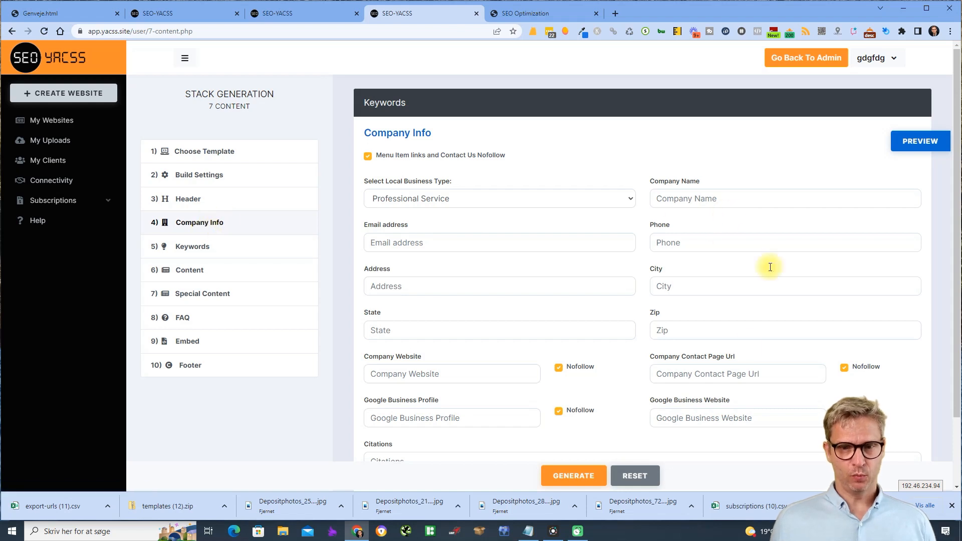
# - Set the local business type to Veterinary Care and enter the company name and e-mail
pyautogui.scroll(-1, 762, 320)
pyautogui.scroll(1, 762, 320)
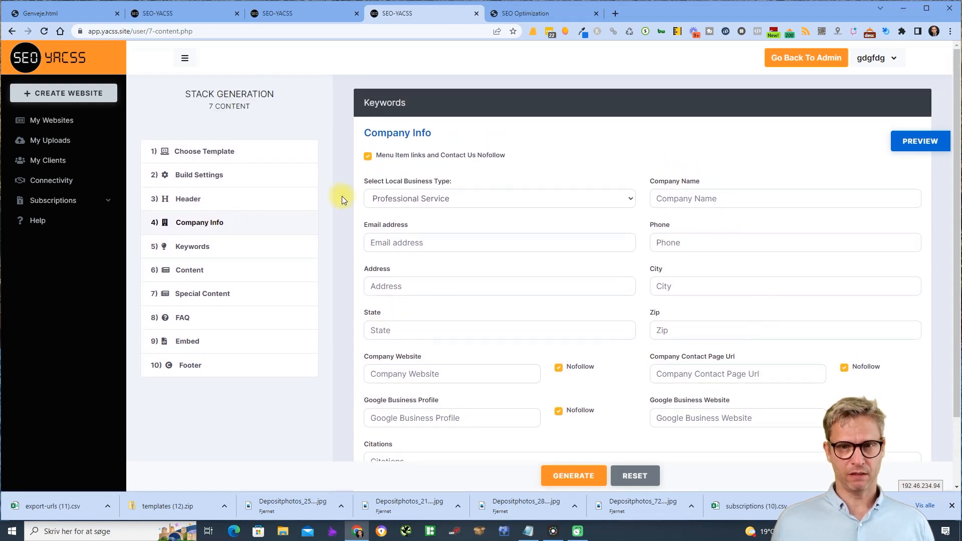
pyautogui.click(503, 200)
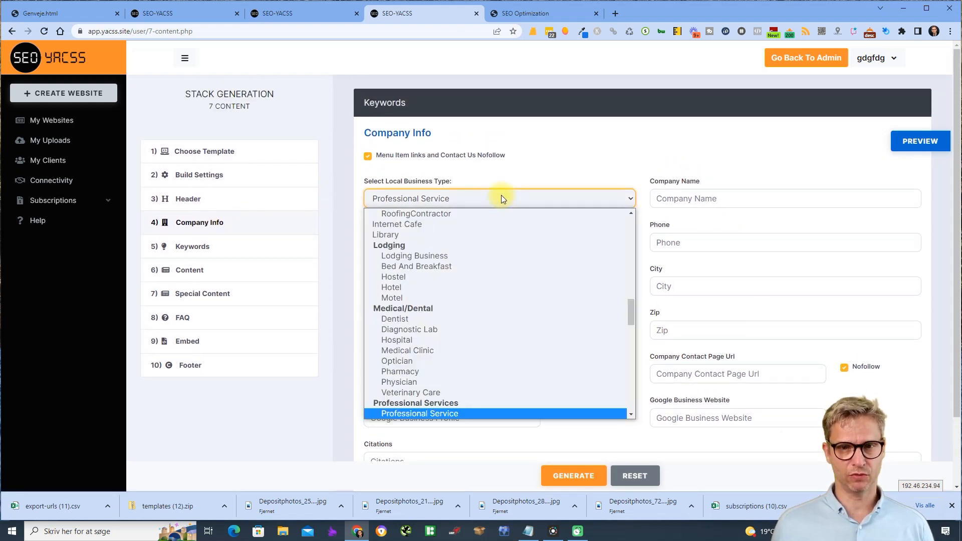
pyautogui.click(432, 392)
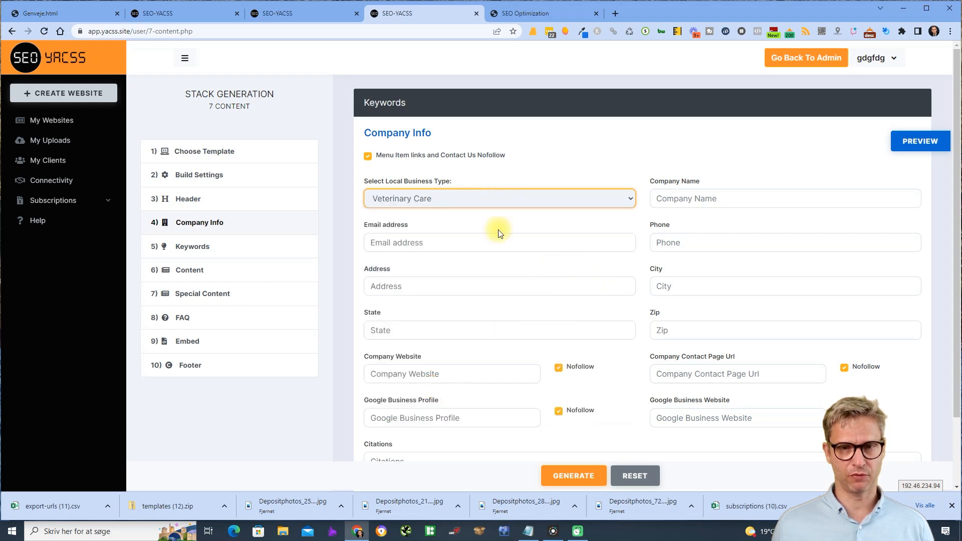
pyautogui.click(735, 200)
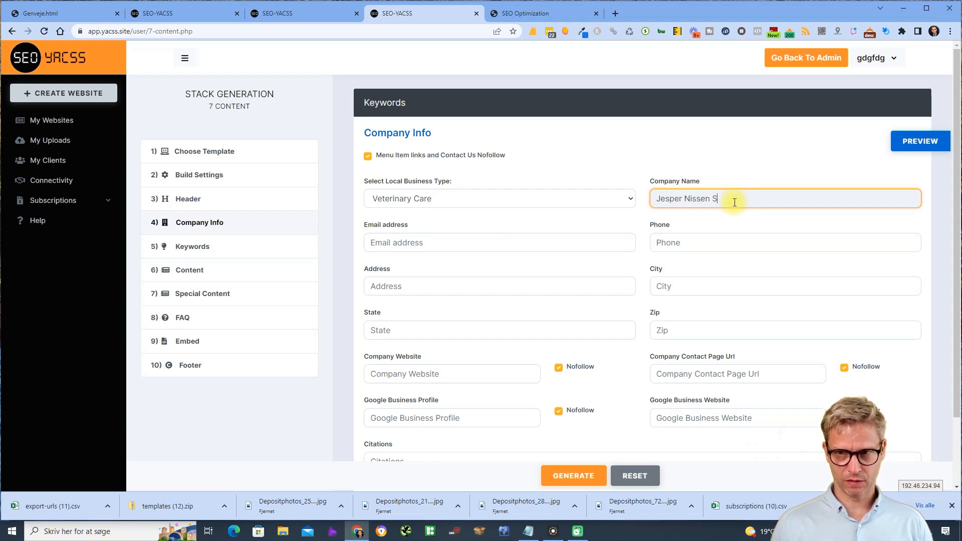
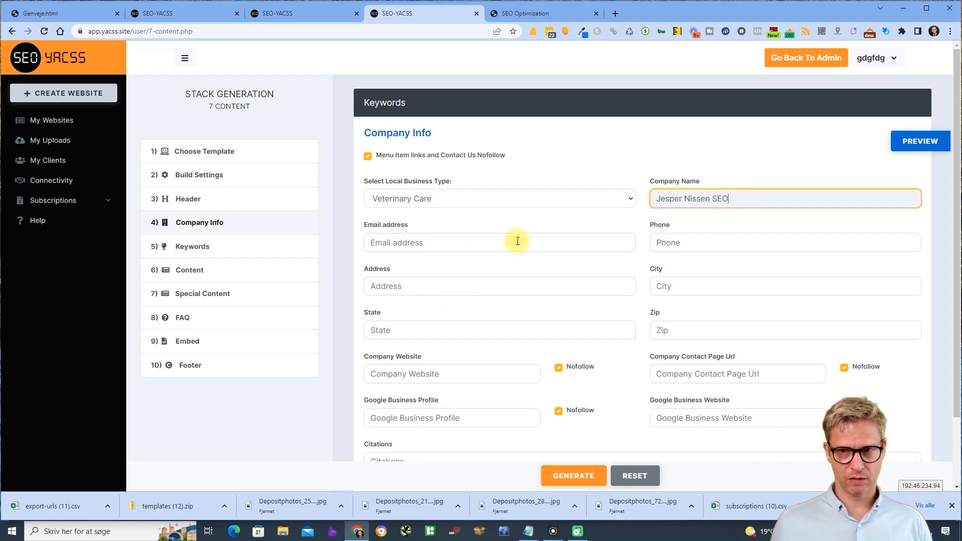
pyautogui.click(473, 244)
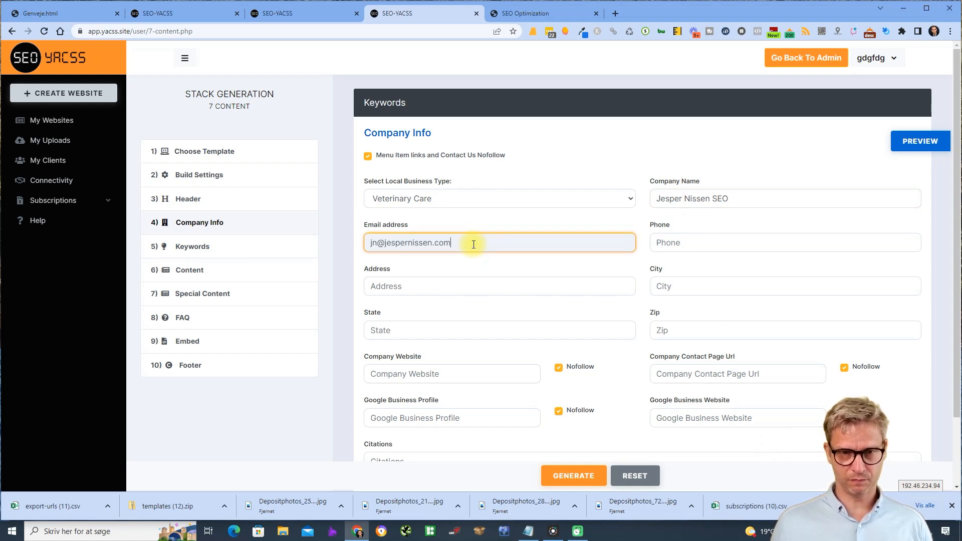
# - Enter the company website, paste it as the contact page URL, and add a Facebook citation
pyautogui.scroll(-2, 474, 244)
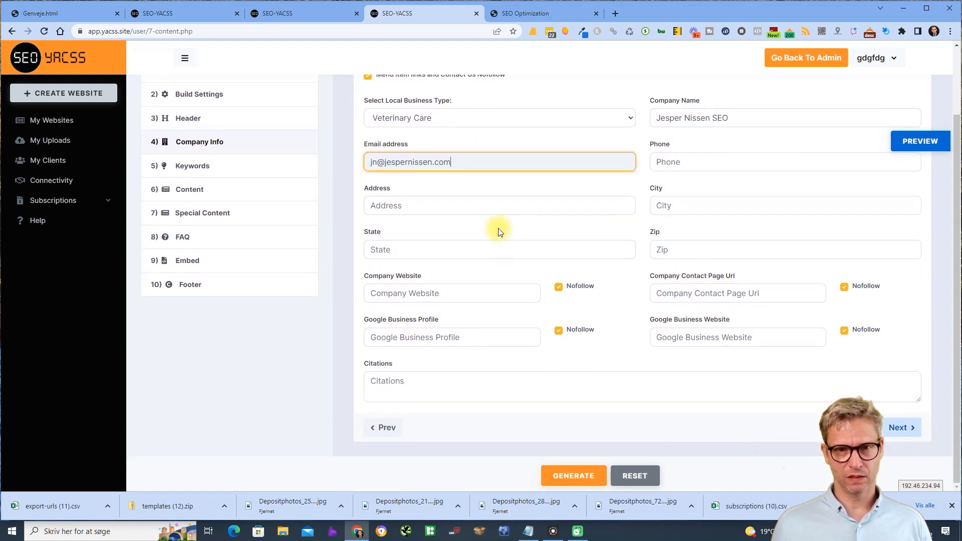
pyautogui.click(459, 295)
pyautogui.write('ht')
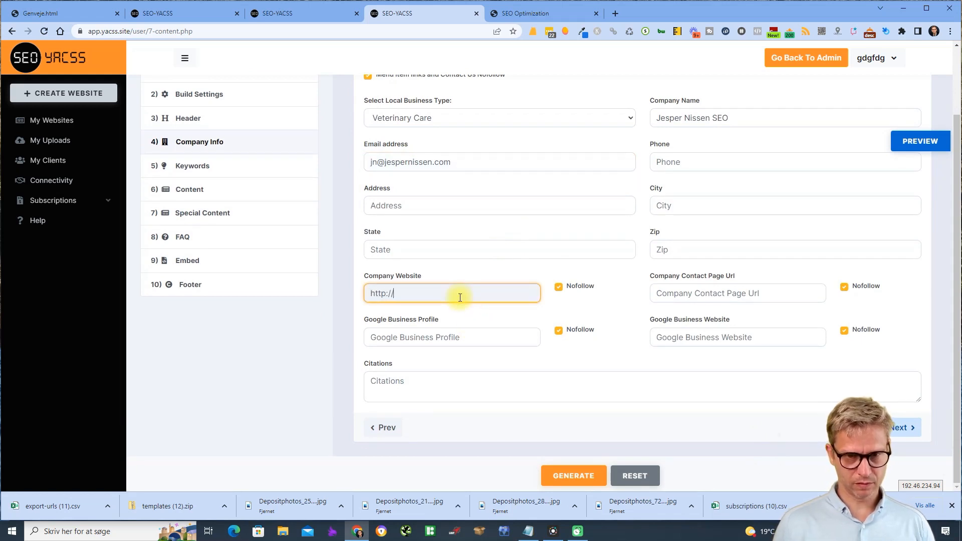
pyautogui.write('tps://')
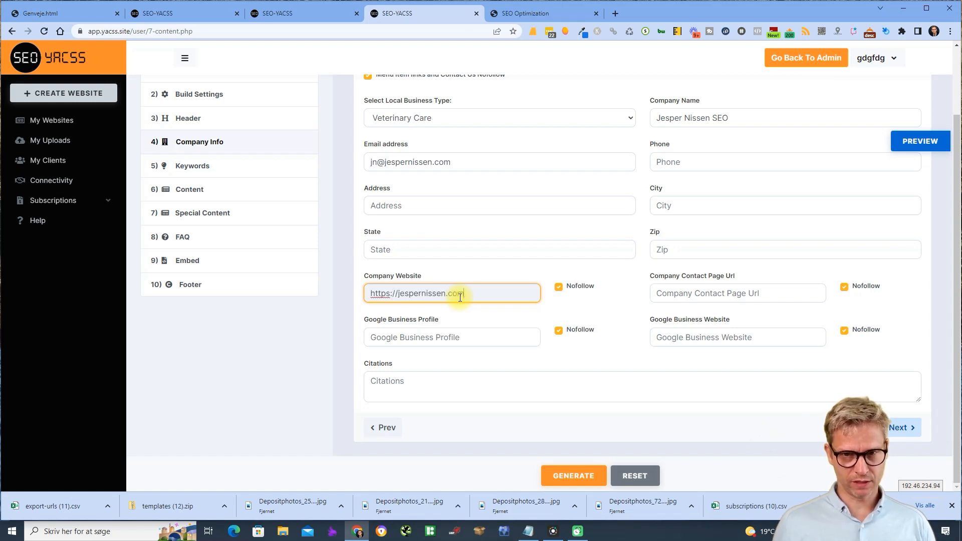
pyautogui.click(776, 296)
pyautogui.write('https://jespernissen.com')
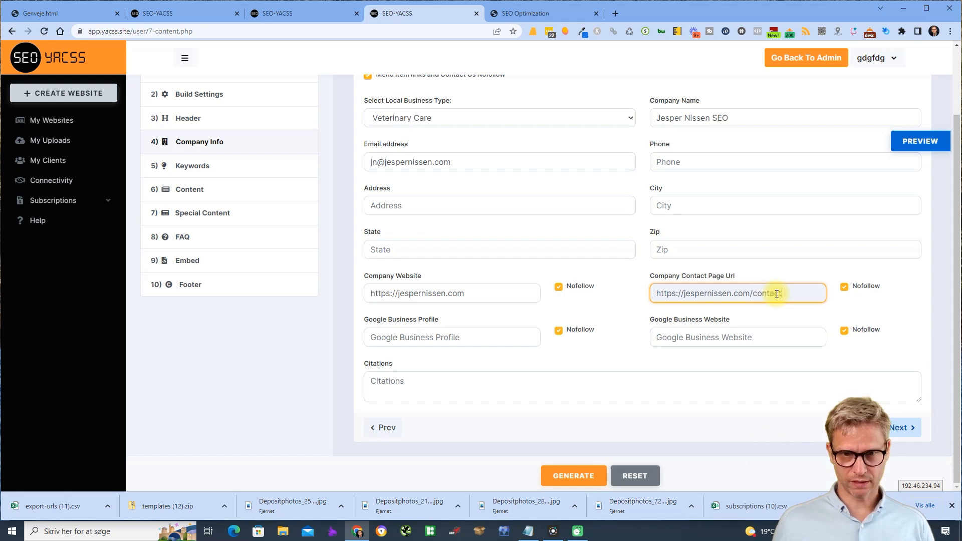
pyautogui.click(596, 387)
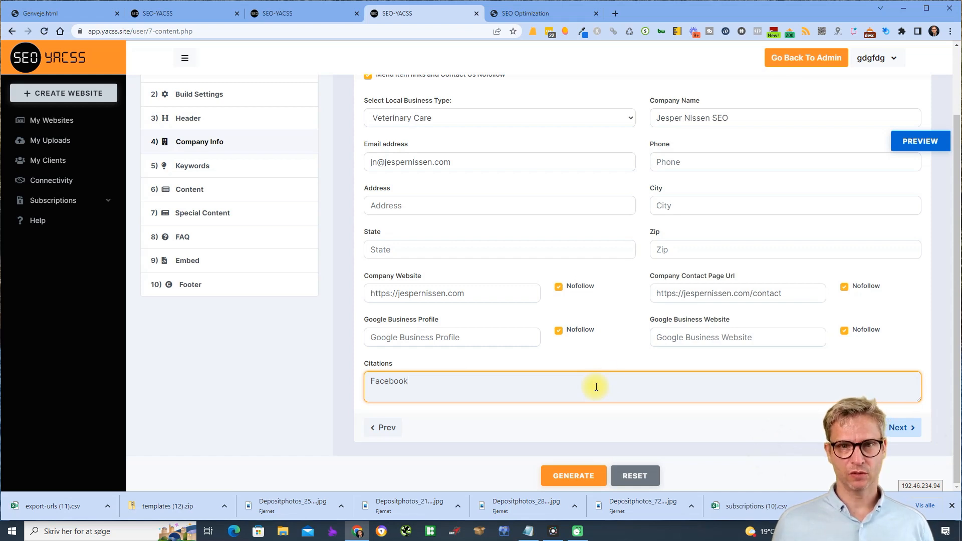
pyautogui.scroll(1, 596, 387)
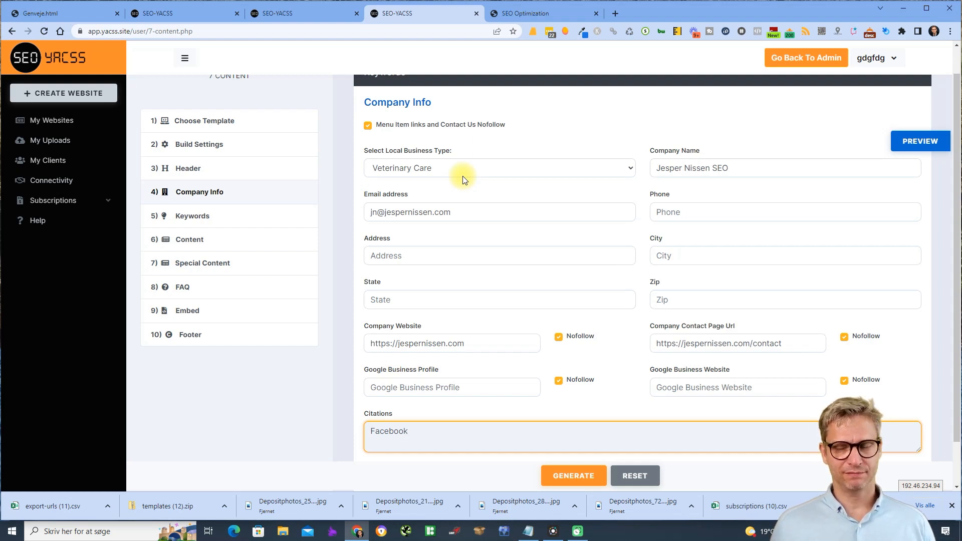
# - Change the local business type from Veterinary Care to Professional Service
pyautogui.click(462, 176)
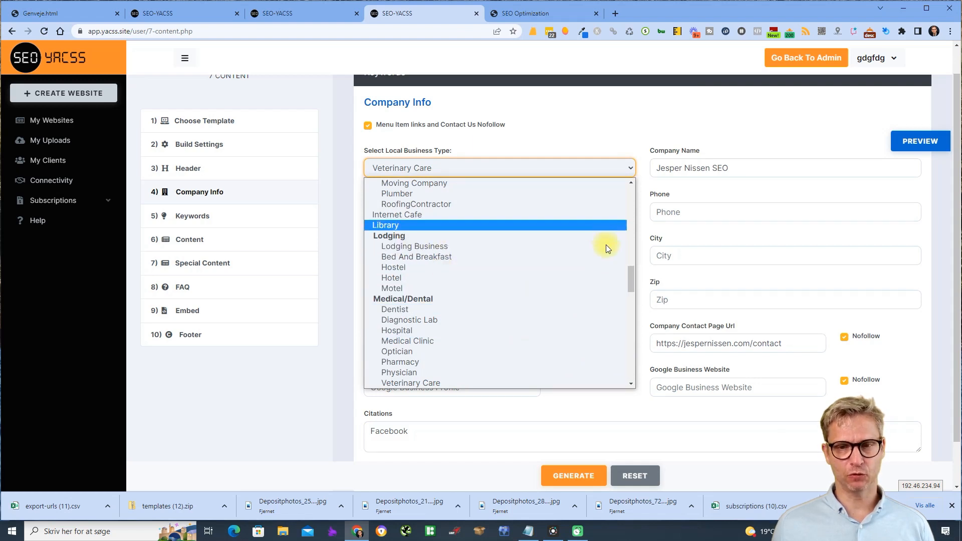
pyautogui.scroll(-5, 541, 269)
pyautogui.scroll(-4, 540, 268)
pyautogui.scroll(2, 540, 269)
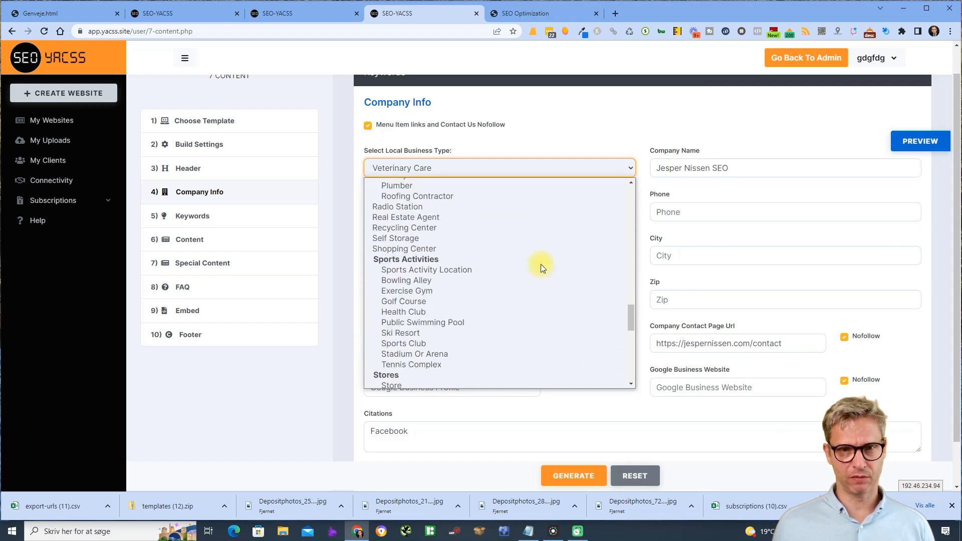
pyautogui.scroll(8, 540, 264)
pyautogui.scroll(-4, 540, 264)
pyautogui.click(381, 304)
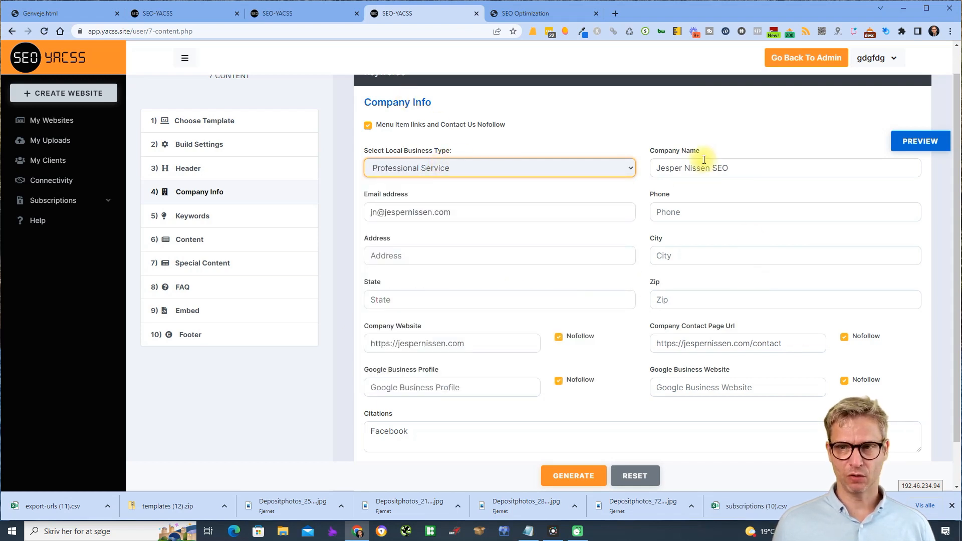
# - Tick the Nofollow boxes for the profile and website links, then return to the Facebook citation
pyautogui.scroll(-1, 651, 352)
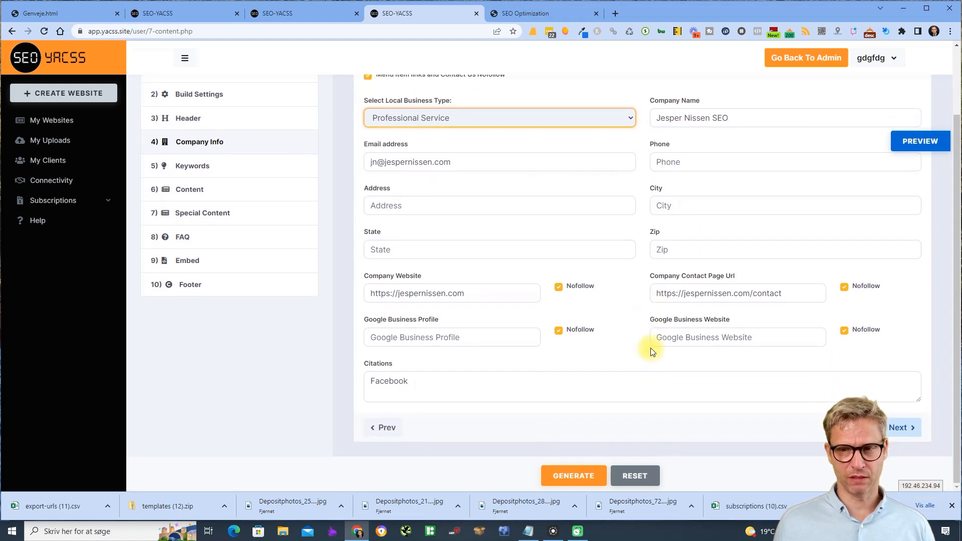
pyautogui.click(559, 287)
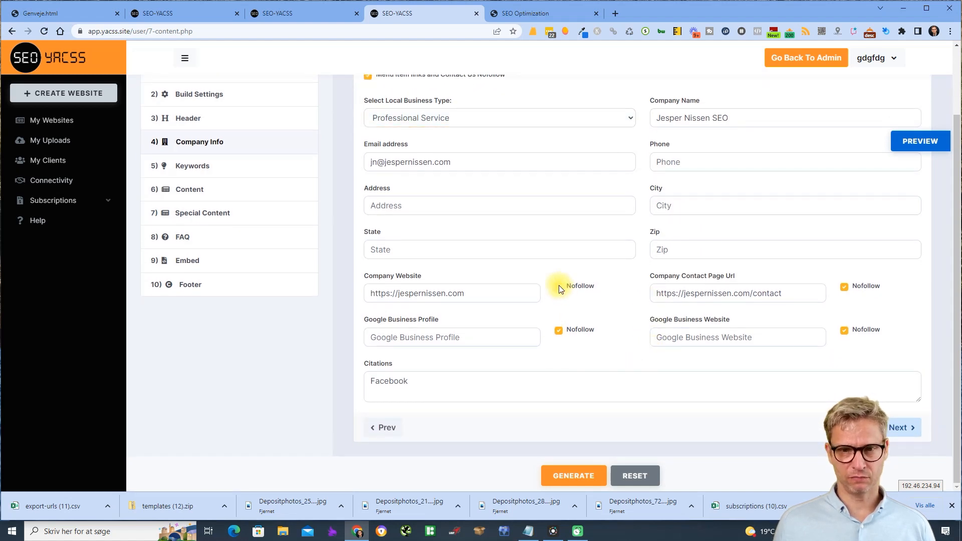
pyautogui.doubleClick(401, 320)
pyautogui.click(688, 278)
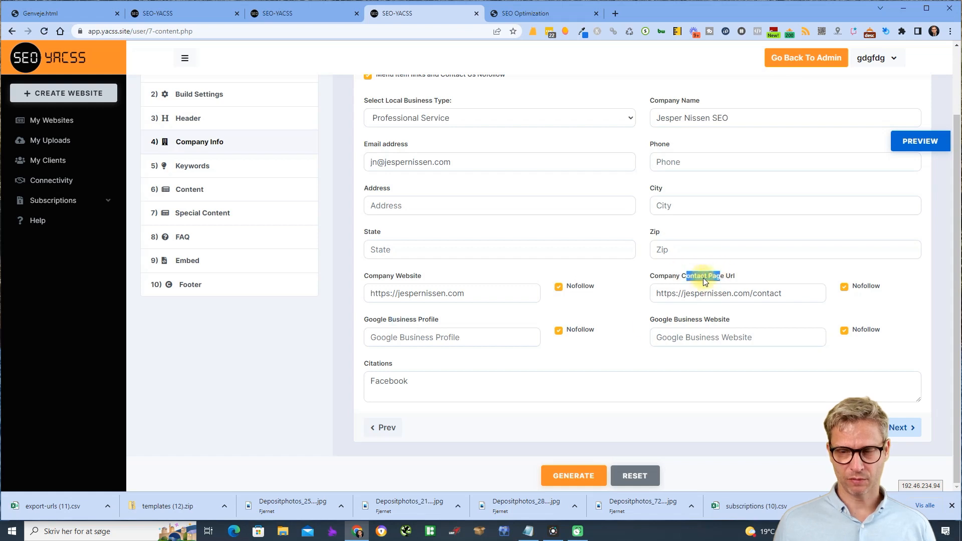
pyautogui.click(609, 370)
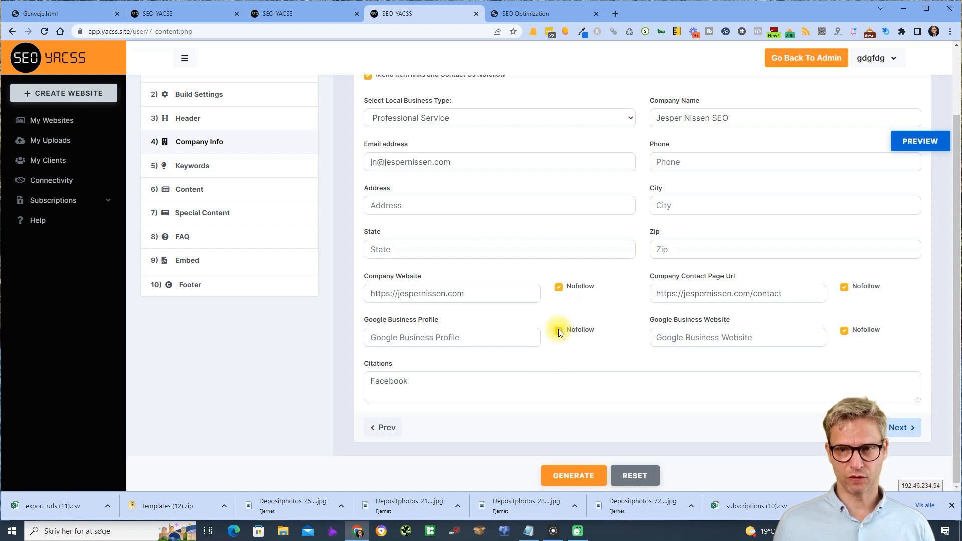
pyautogui.click(438, 395)
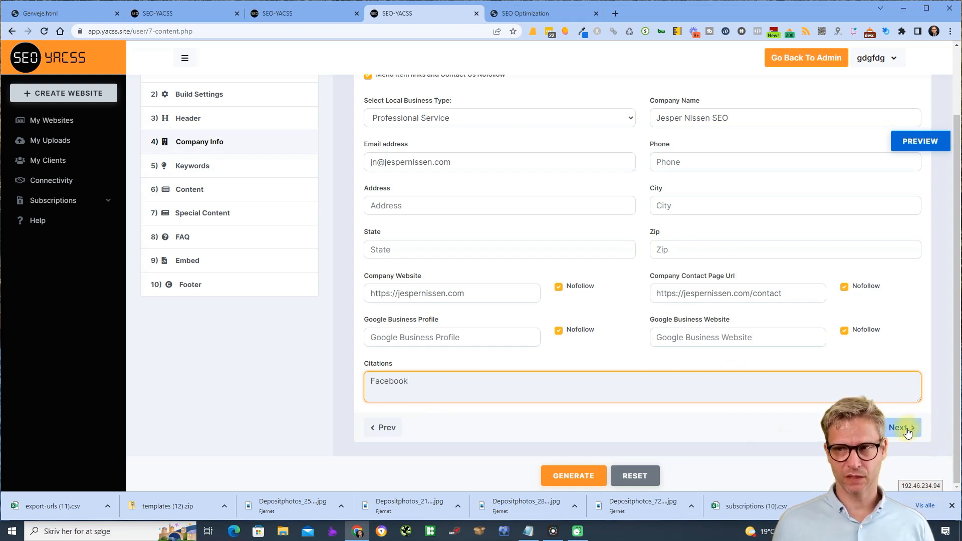
# - Preview the generated site, then go back to the wizard and advance to the Keywords step
pyautogui.click(918, 143)
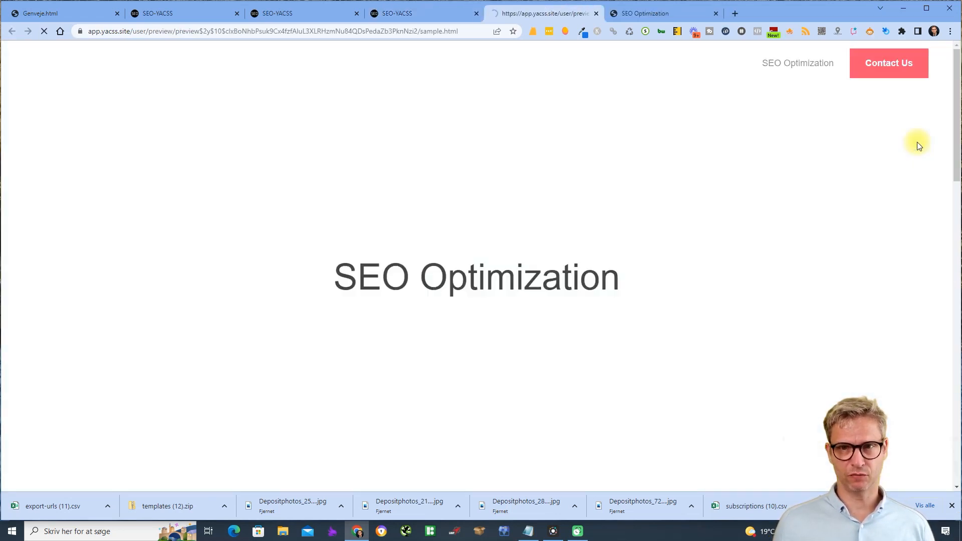
pyautogui.scroll(-10, 861, 231)
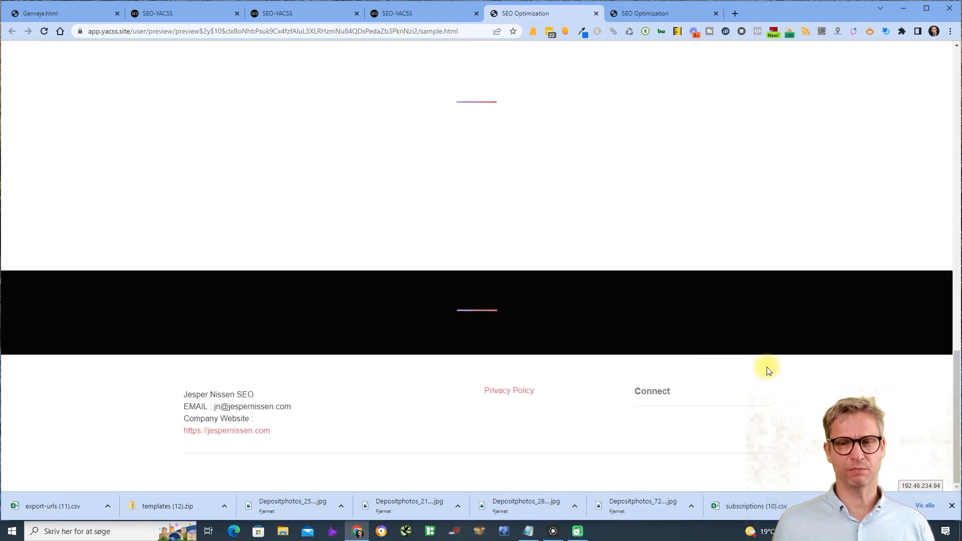
pyautogui.scroll(10, 767, 356)
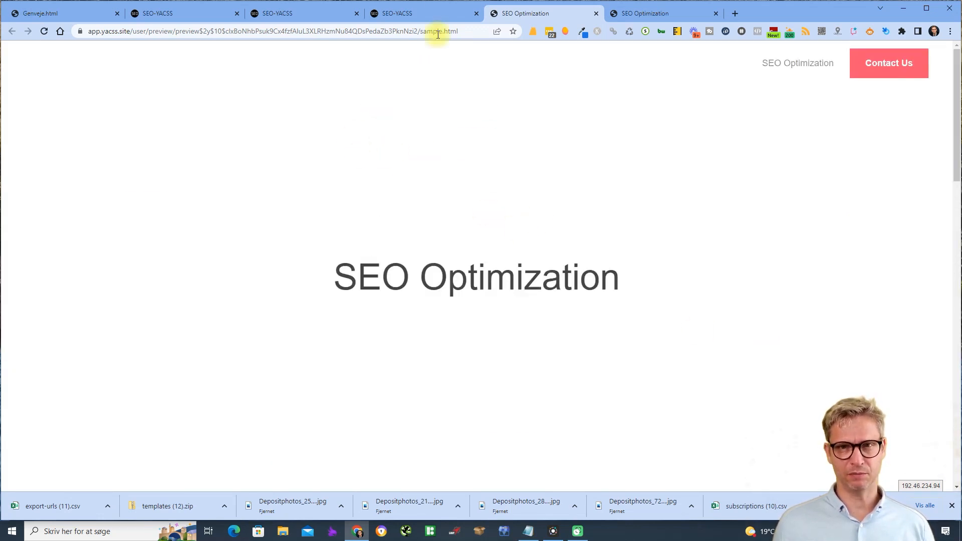
pyautogui.click(436, 12)
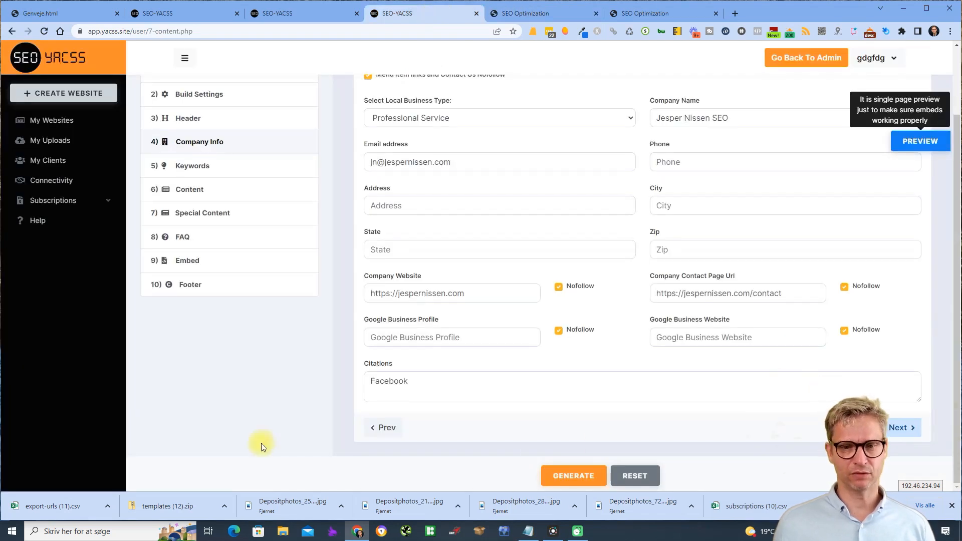
pyautogui.click(902, 428)
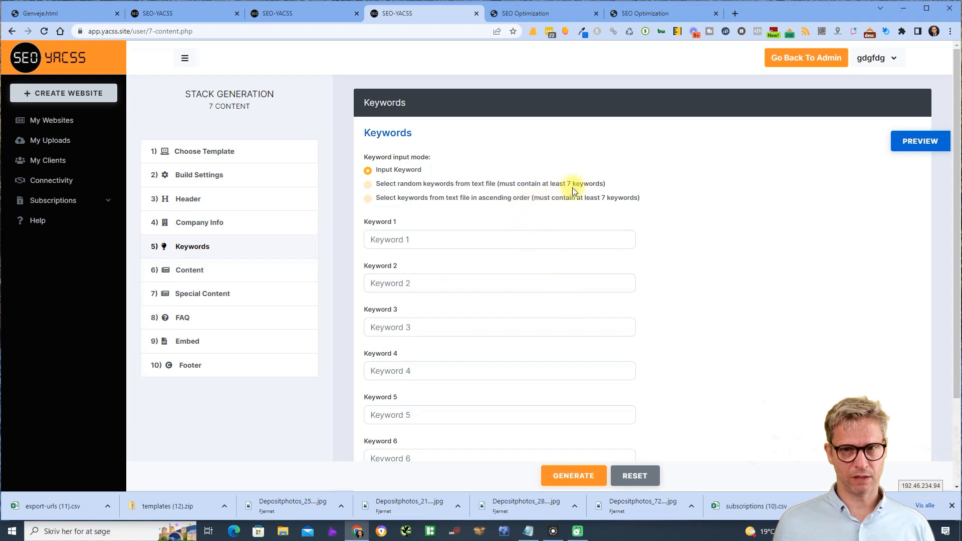
# - Fill keywords 1–5 with SEO Optimization, Google, Bing, Yahoo and Link building
pyautogui.moveTo(580, 184); pyautogui.dragTo(495, 181)
pyautogui.click(441, 199)
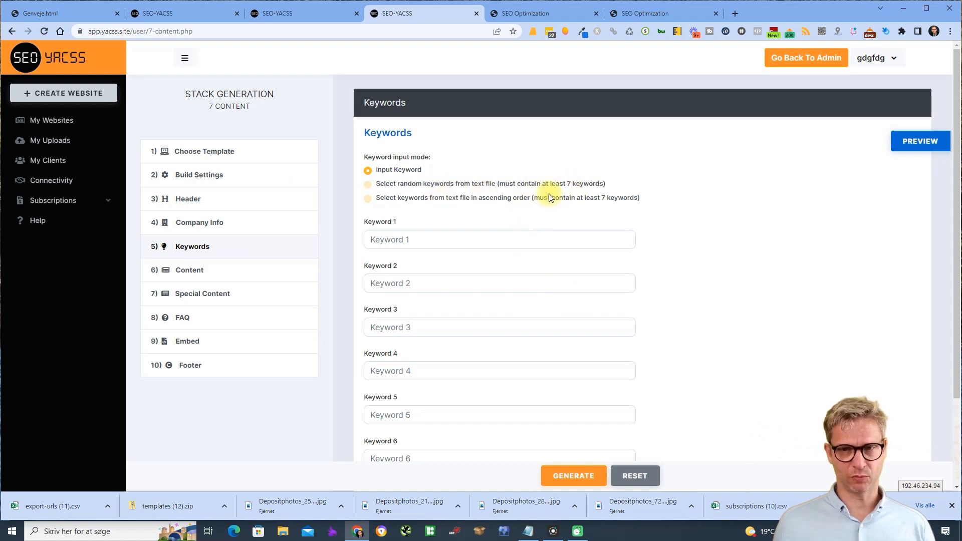
pyautogui.click(507, 245)
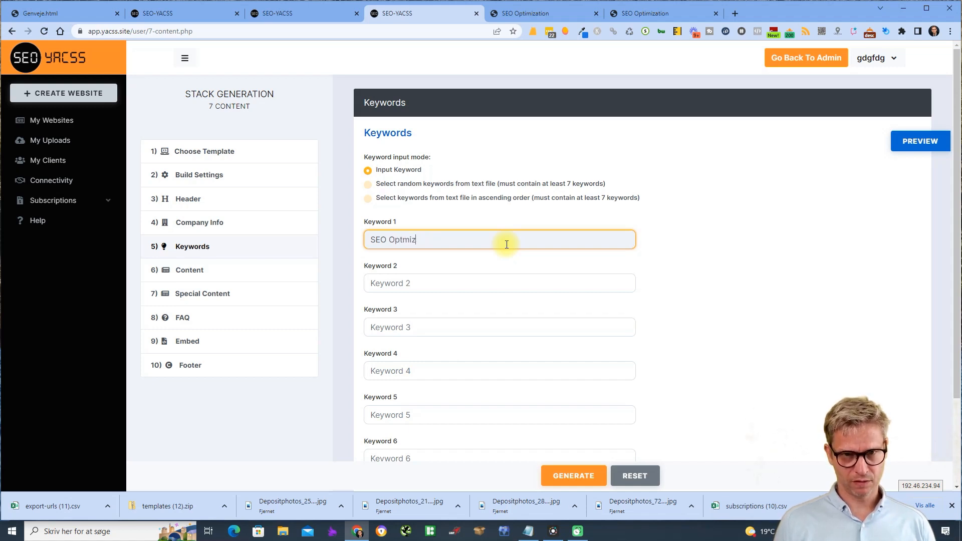
pyautogui.write('SEO Optimization')
pyautogui.press('Tab')
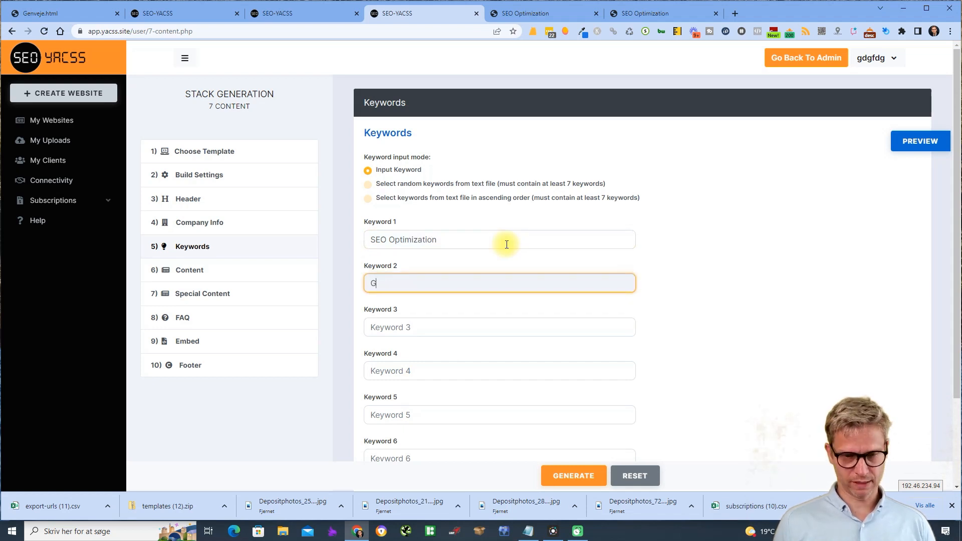
pyautogui.press('Tab')
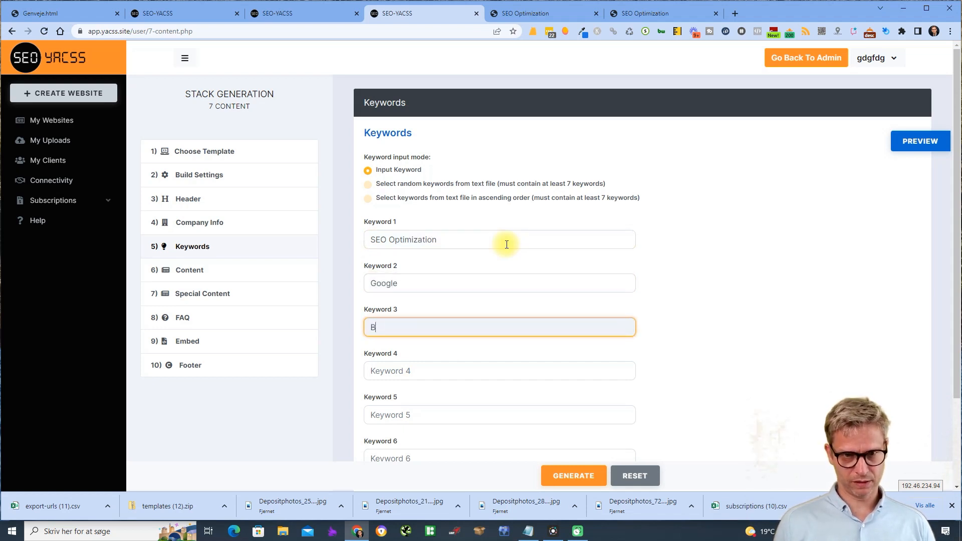
pyautogui.press('Tab')
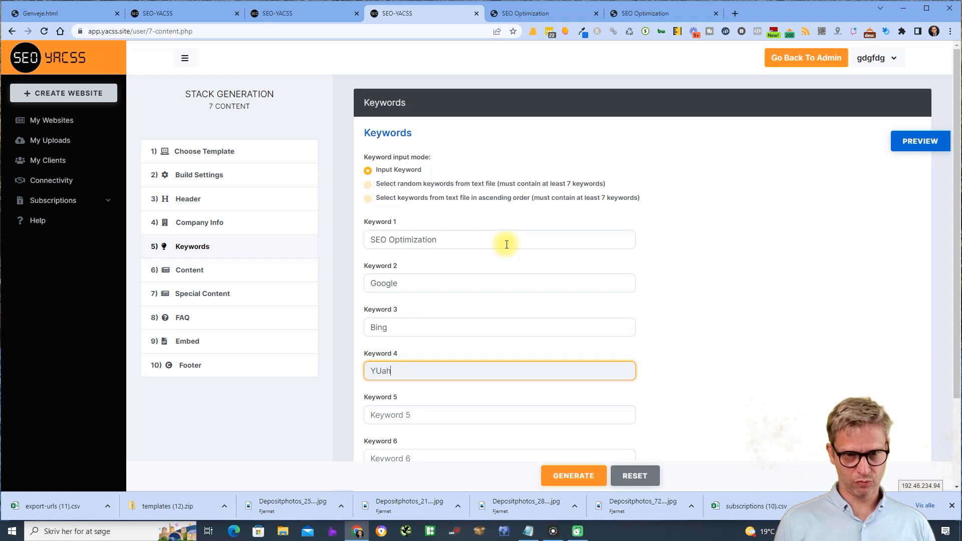
pyautogui.write('Yahoo')
pyautogui.press('Tab')
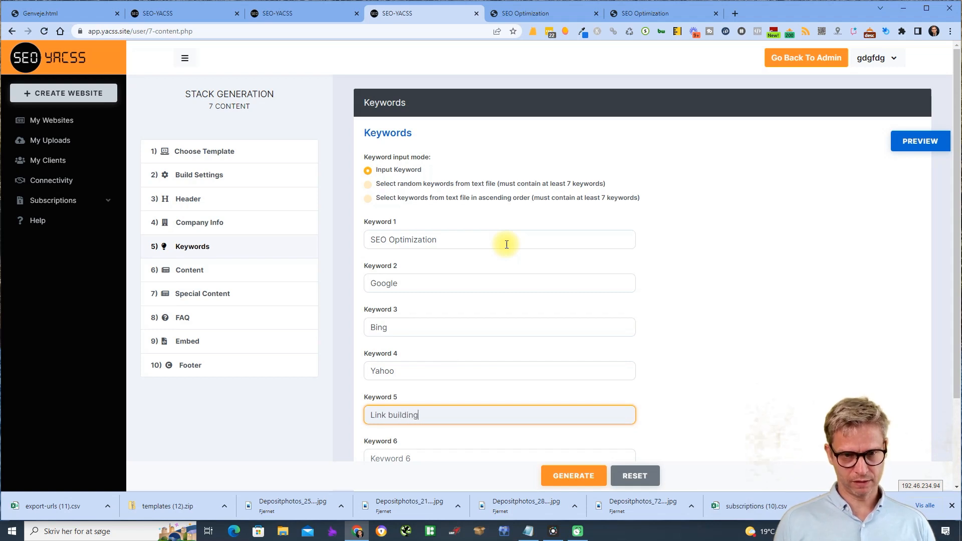
# - Enter Consulting and SEO Google as keywords 6 and 7
pyautogui.scroll(-2, 546, 288)
pyautogui.click(460, 349)
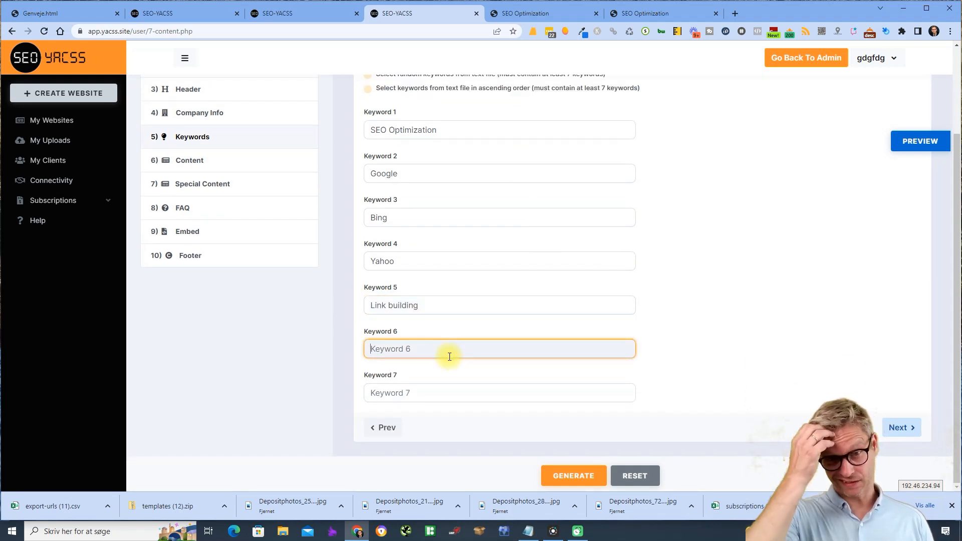
pyautogui.write('Consulting')
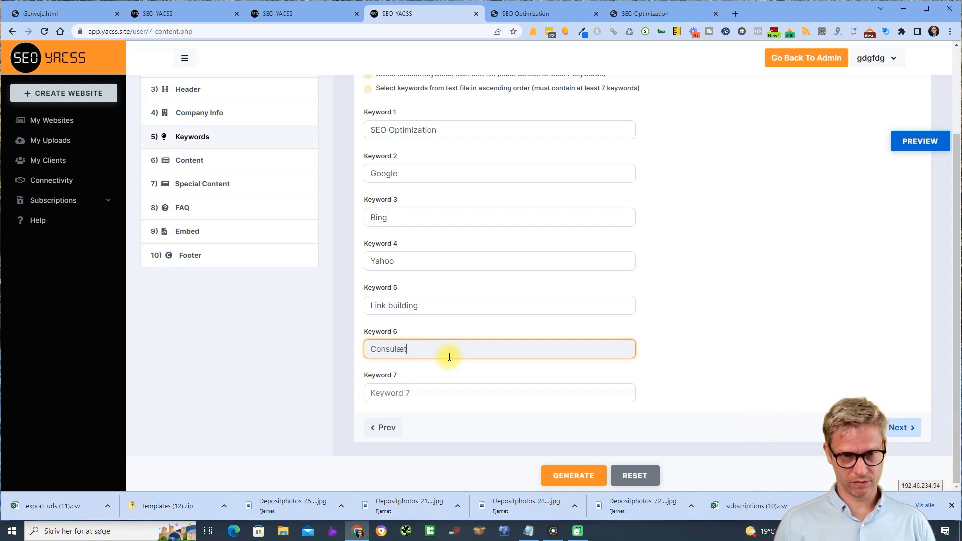
pyautogui.press('BackSpace')
pyautogui.press('BackSpace')
pyautogui.press('BackSpace')
pyautogui.press('BackSpace')
pyautogui.write('ting')
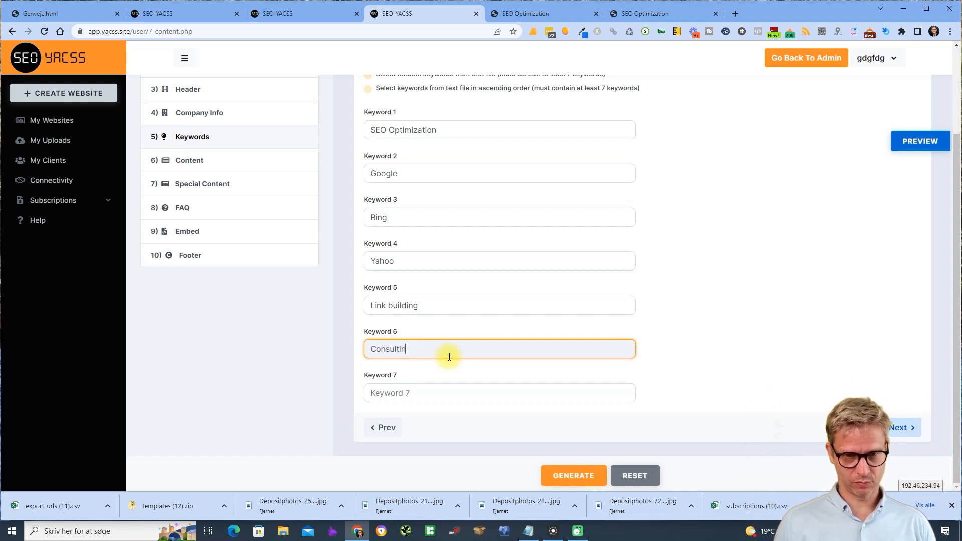
pyautogui.click(408, 400)
pyautogui.write('SEO Google')
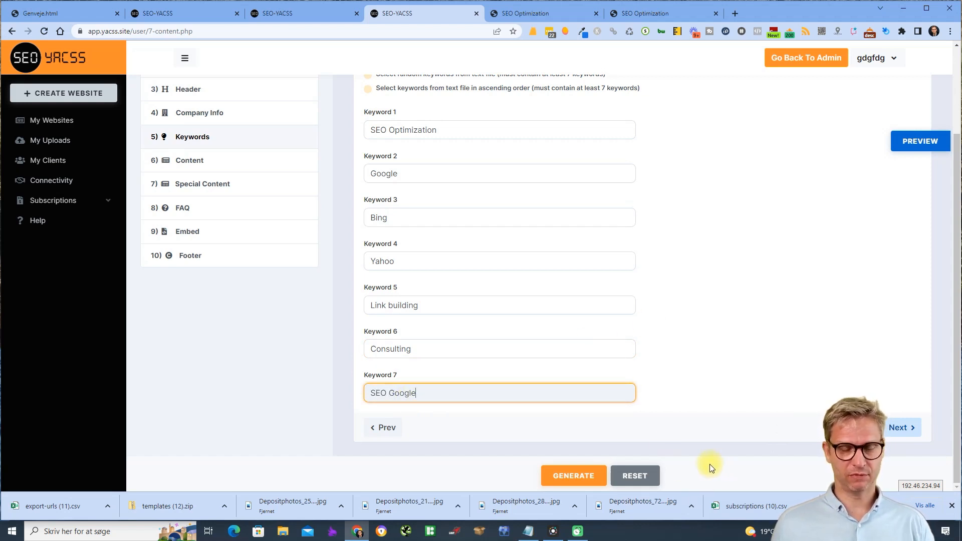
# - Preview the site with the new keywords and return to the Keywords form
pyautogui.click(927, 141)
pyautogui.scroll(-10, 422, 292)
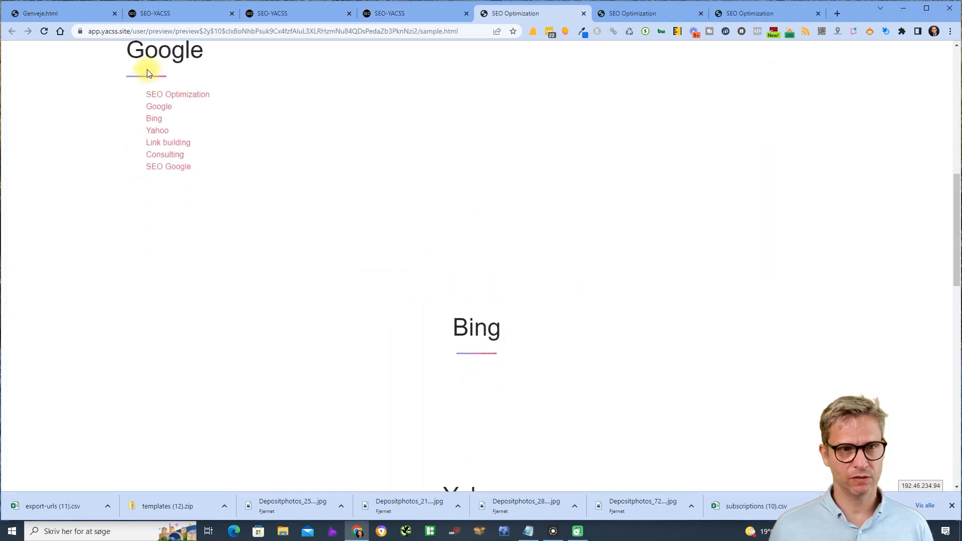
pyautogui.click(403, 15)
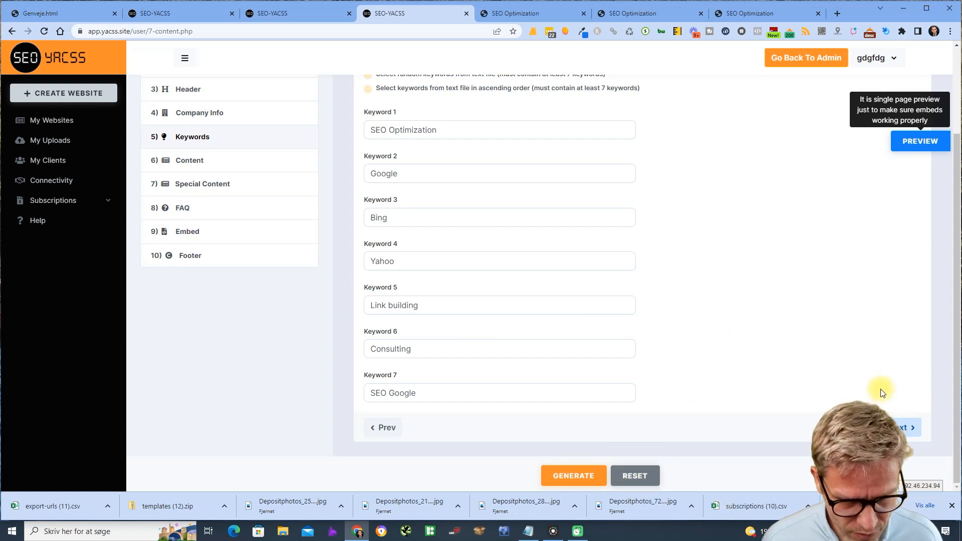
pyautogui.scroll(3, 741, 342)
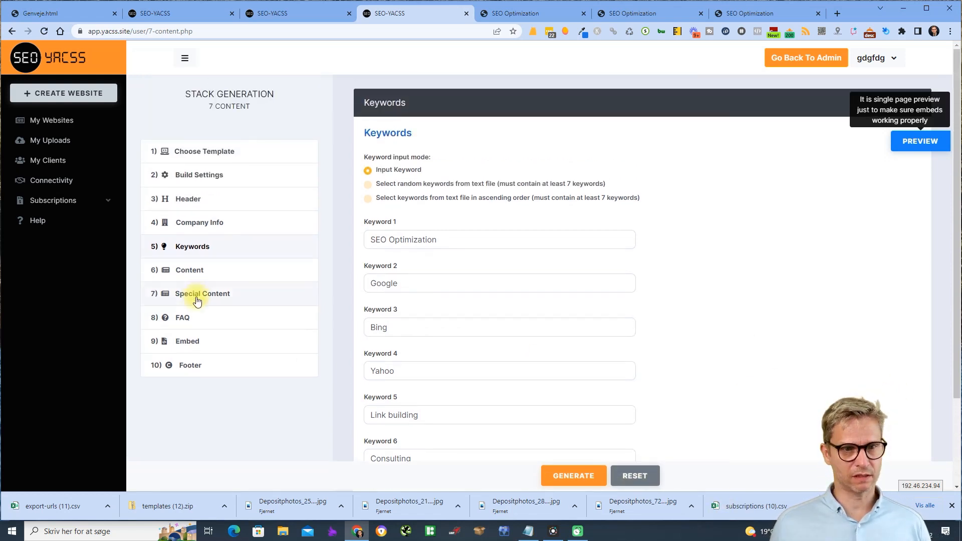
# - Go to 6) Content and choose Depositphotos_211225550_S_compressed for the Top Banner Image
pyautogui.click(207, 271)
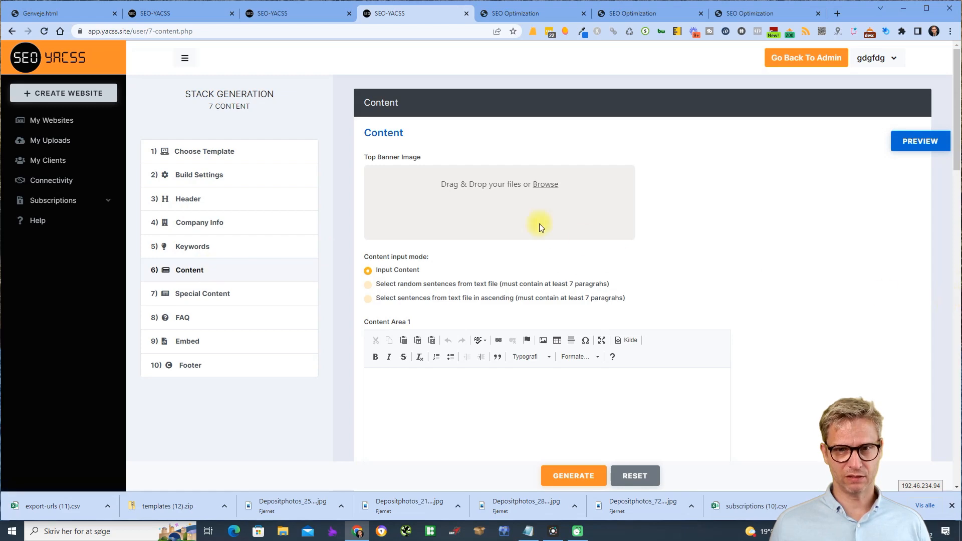
pyautogui.click(541, 185)
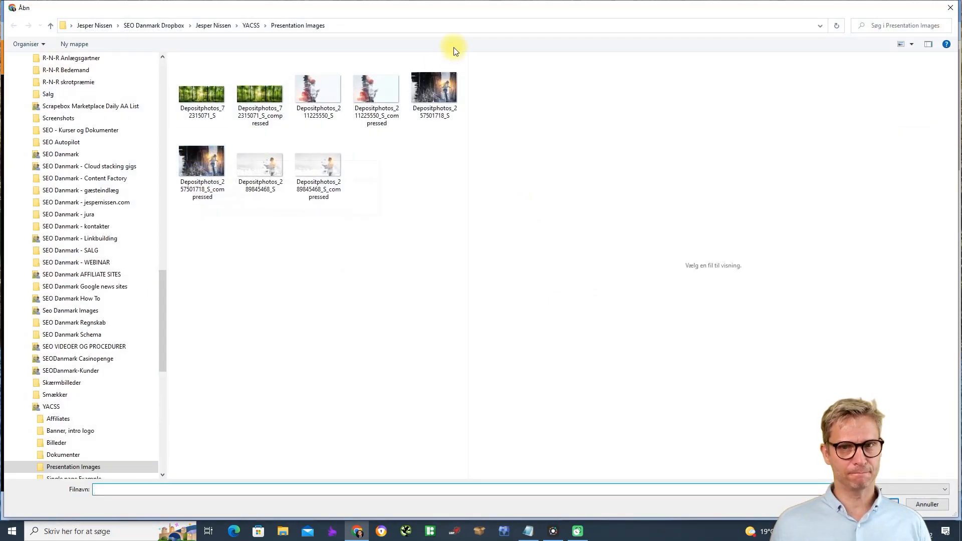
pyautogui.click(372, 93)
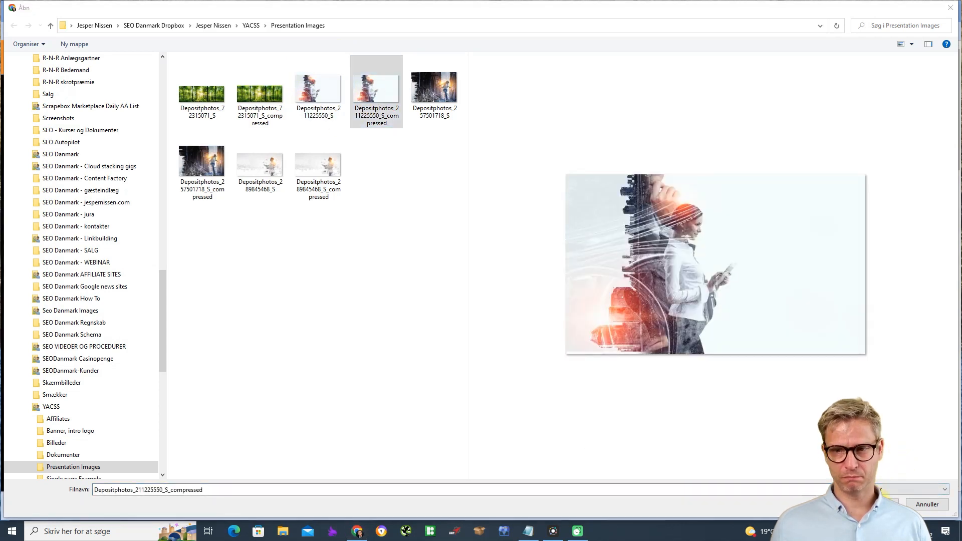
pyautogui.moveTo(844, 5); pyautogui.dragTo(583, 9)
pyautogui.click(573, 503)
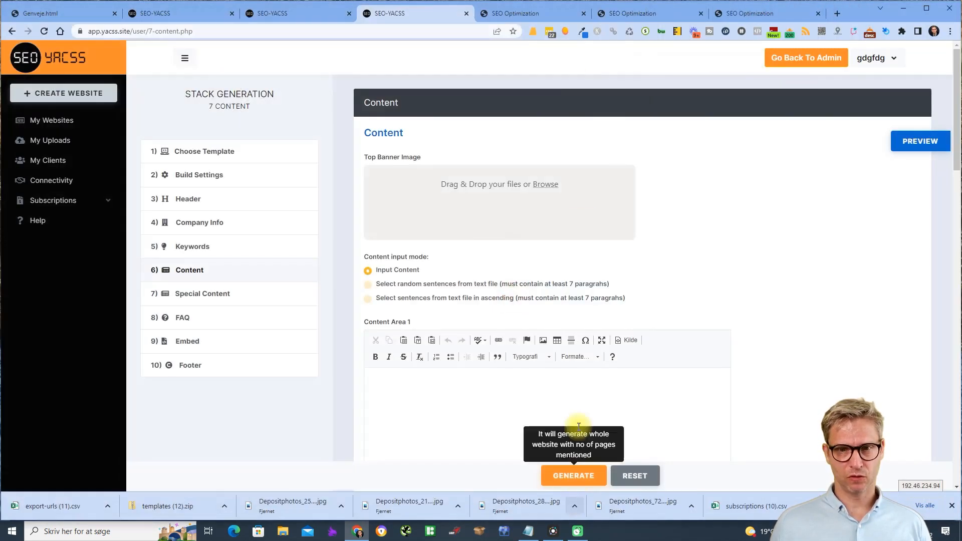
# - Keep Content Area 3 as Image and upload Depositphotos_257501718_S_compressed to it
pyautogui.scroll(-8, 793, 275)
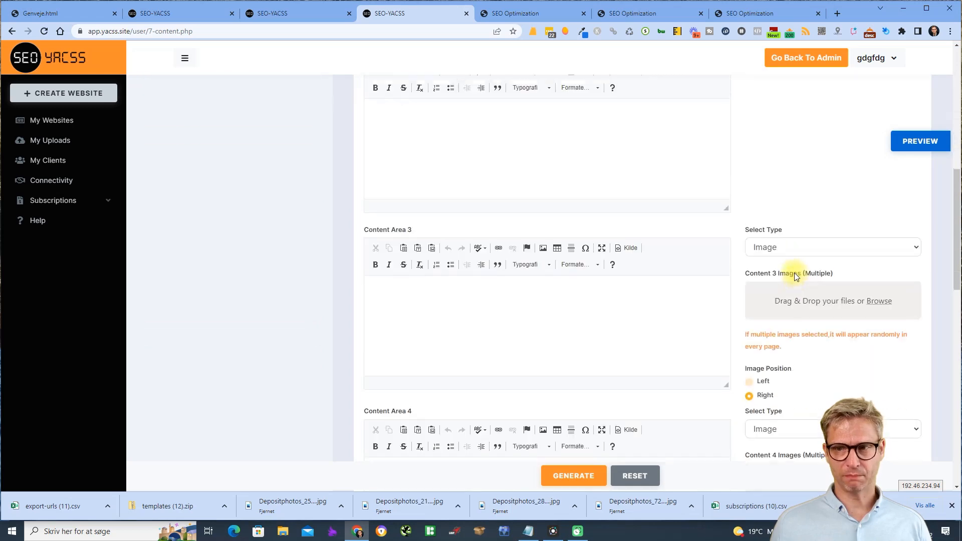
pyautogui.click(844, 243)
pyautogui.click(840, 247)
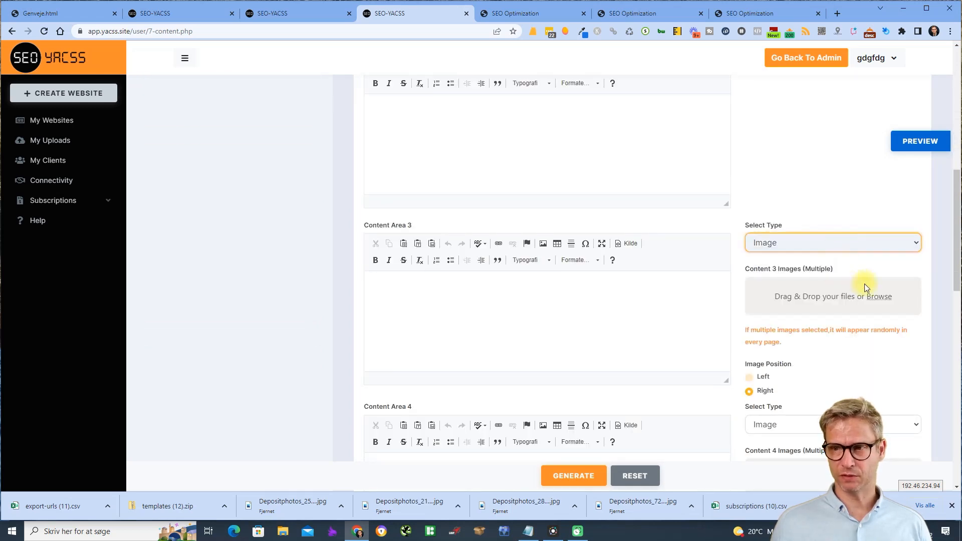
pyautogui.click(865, 285)
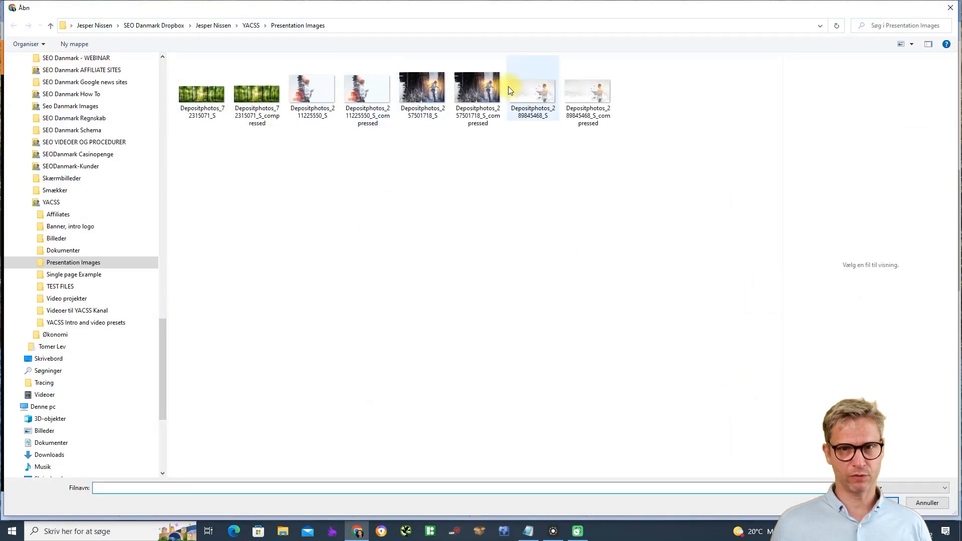
pyautogui.click(486, 90)
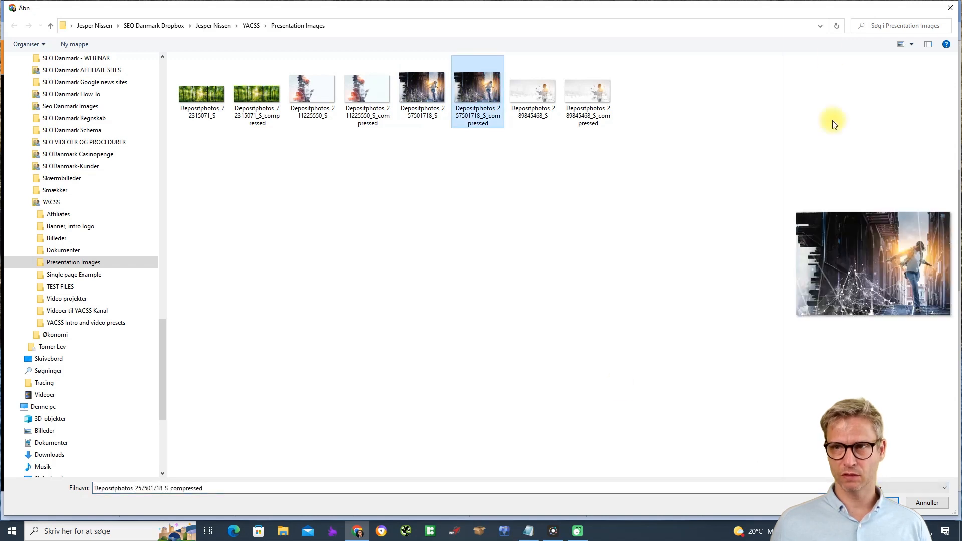
pyautogui.moveTo(808, 15); pyautogui.dragTo(509, 10)
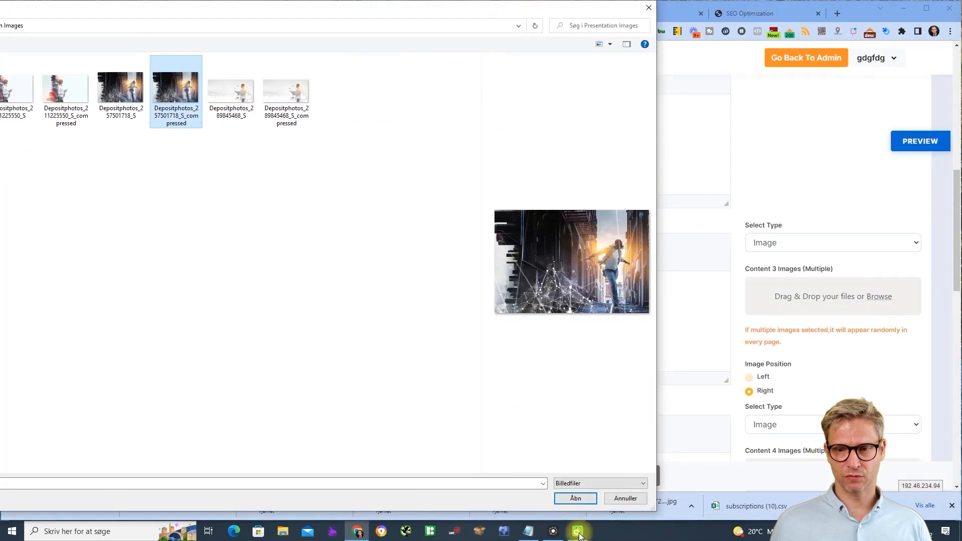
pyautogui.click(576, 498)
# - Set Content Area 4's type to Website URL and enter the site address
pyautogui.scroll(-4, 902, 300)
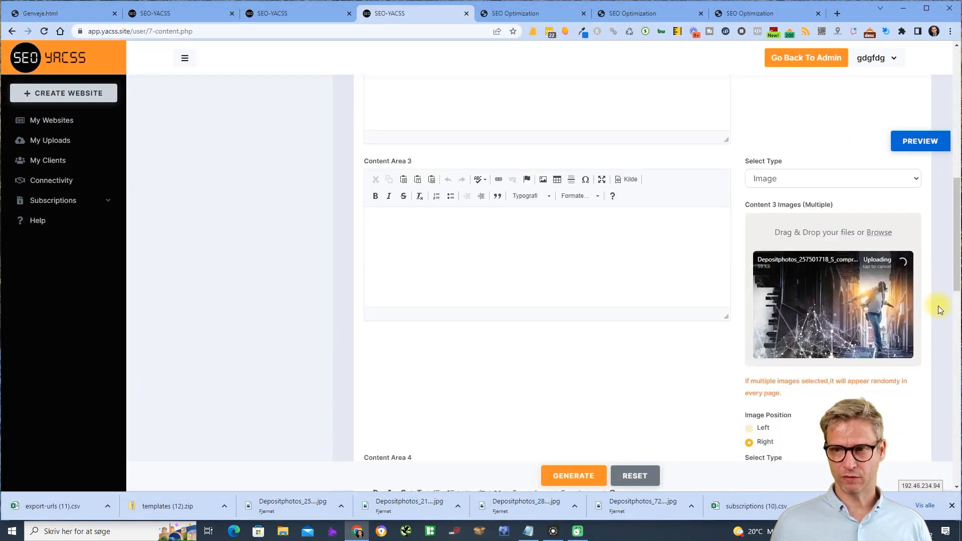
pyautogui.click(816, 240)
pyautogui.click(802, 275)
pyautogui.click(783, 280)
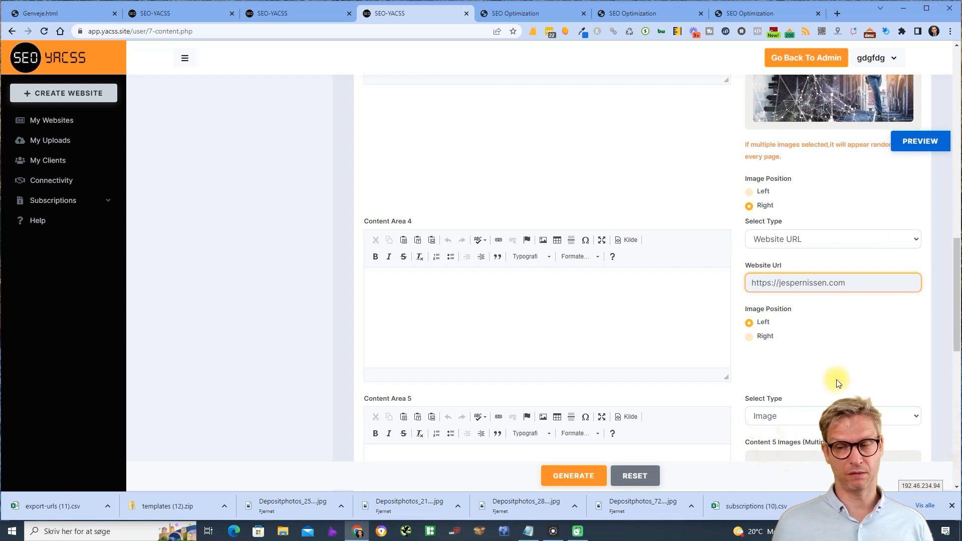
# - Finish Content Area 4's website URL and keep Image as Content Area 5's media type
pyautogui.click(842, 352)
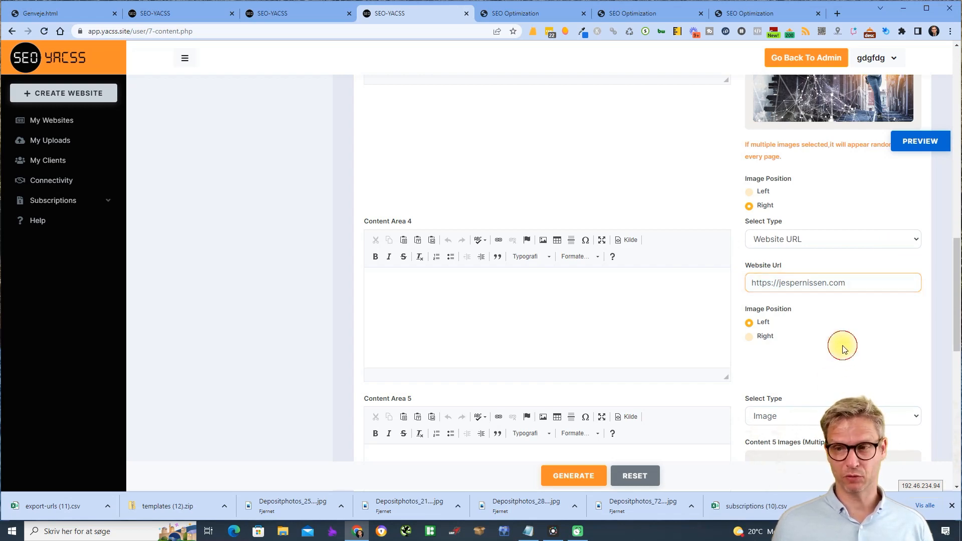
pyautogui.scroll(5, 843, 353)
pyautogui.scroll(-5, 843, 353)
pyautogui.scroll(-2, 844, 356)
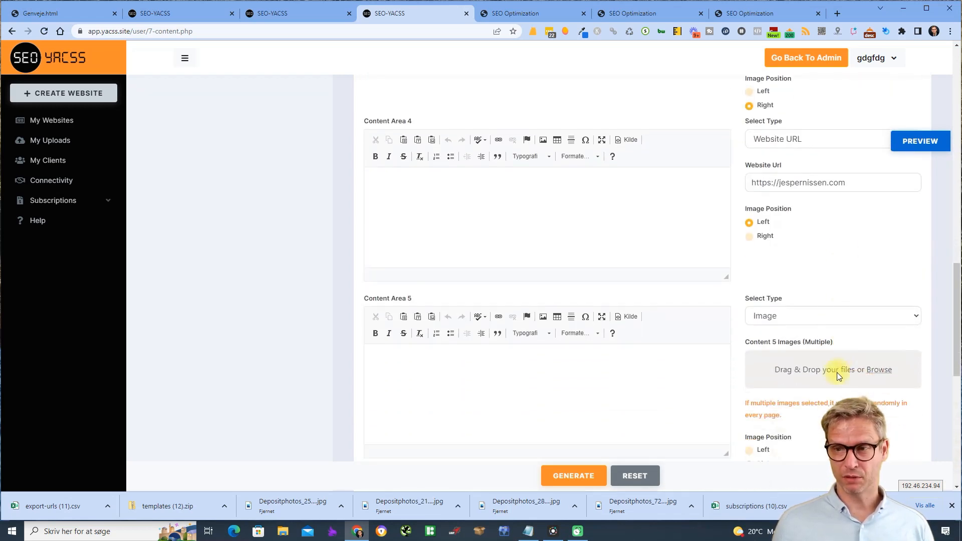
pyautogui.click(877, 316)
pyautogui.click(870, 326)
pyautogui.scroll(6, 842, 223)
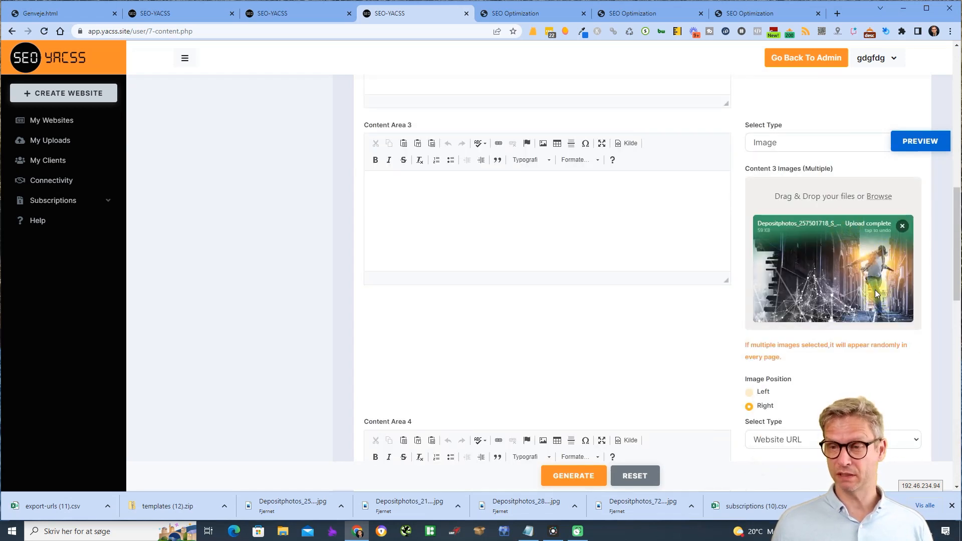
pyautogui.scroll(-3, 875, 293)
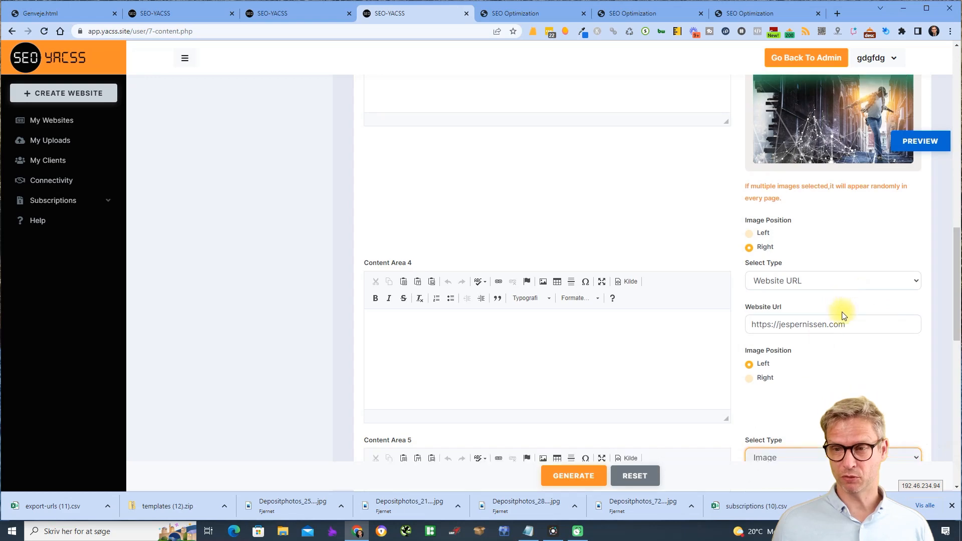
pyautogui.scroll(-5, 842, 314)
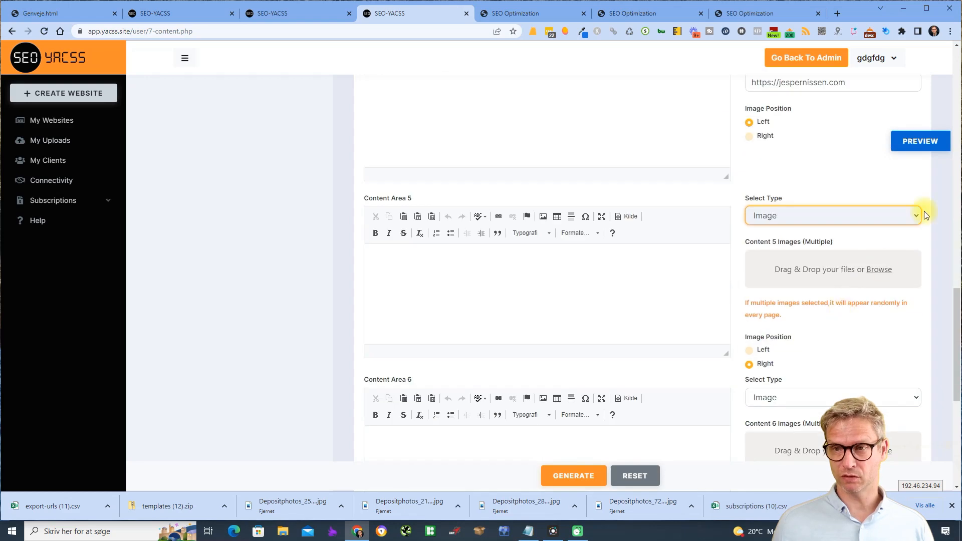
# - Upload three compressed Depositphotos images to Content Area 5 and view the generated SEO Optimization site
pyautogui.click(879, 271)
pyautogui.click(367, 90)
pyautogui.keyDown('ctrl'); pyautogui.click(477, 90); pyautogui.keyUp('ctrl')
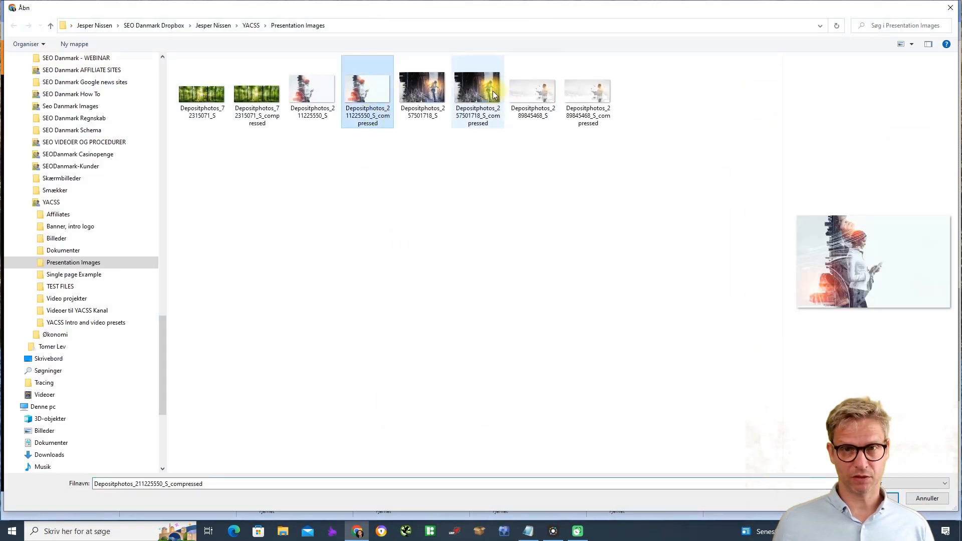
pyautogui.keyDown('ctrl'); pyautogui.click(589, 95); pyautogui.keyUp('ctrl')
pyautogui.click(887, 498)
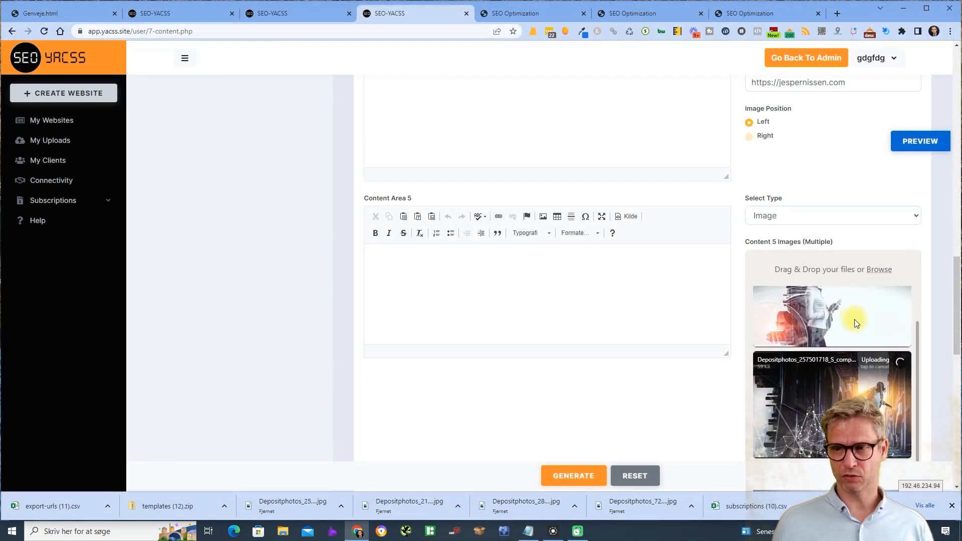
pyautogui.scroll(-3, 926, 269)
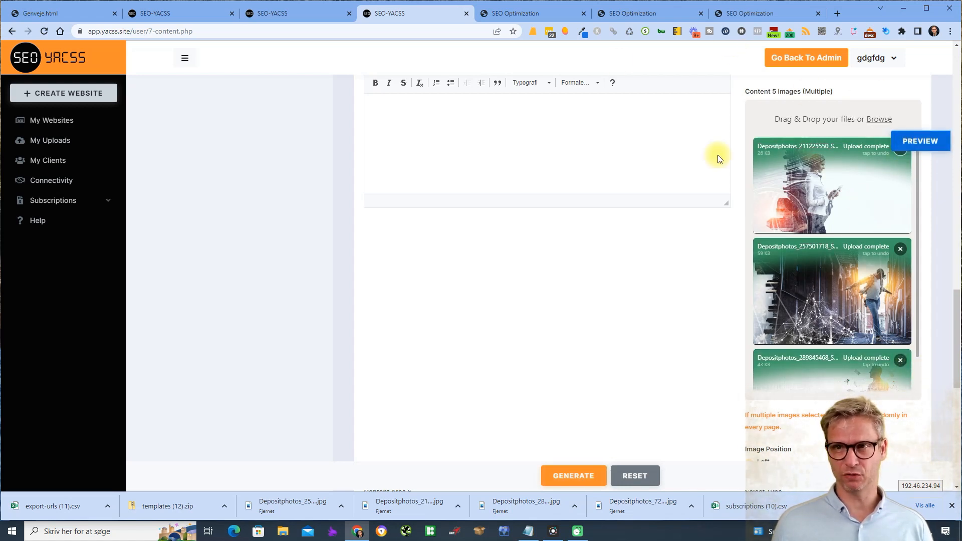
pyautogui.click(763, 12)
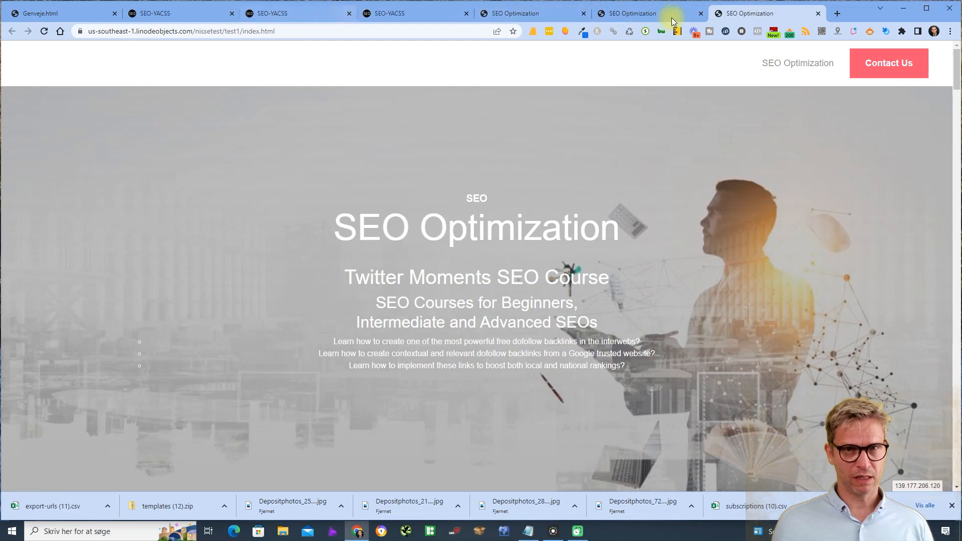
# - Load the company's website in a new Chrome tab
pyautogui.click(836, 14)
pyautogui.write('jes')
pyautogui.press('Return')
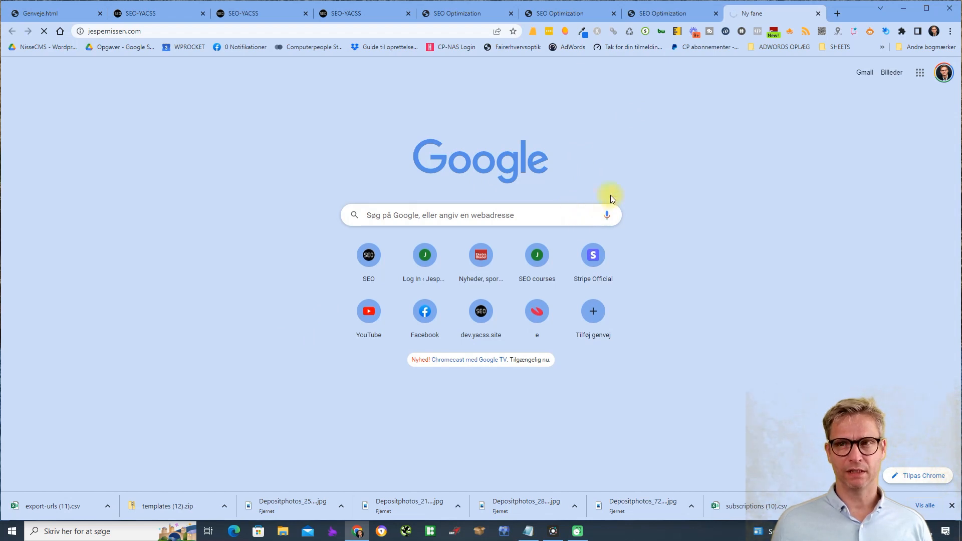
pyautogui.click(235, 13)
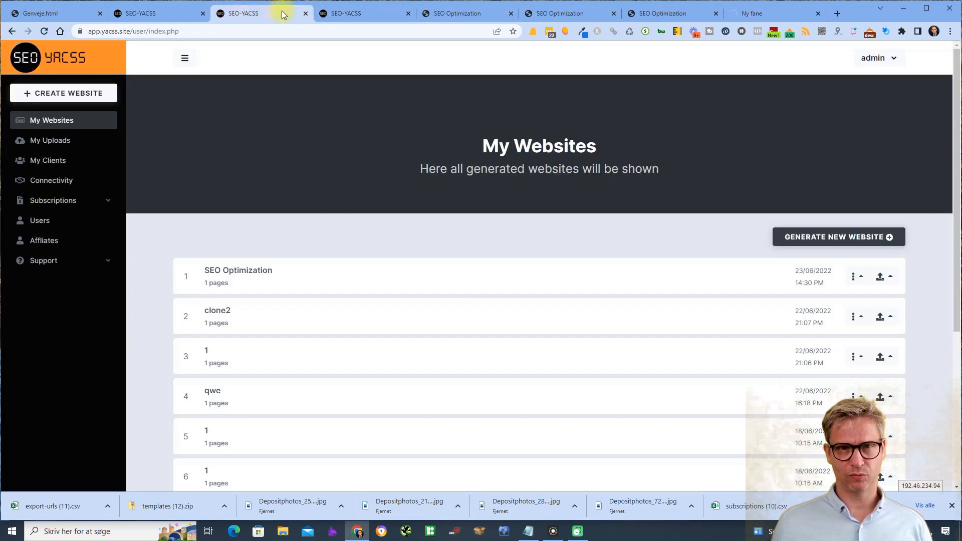
pyautogui.click(372, 18)
pyautogui.click(772, 14)
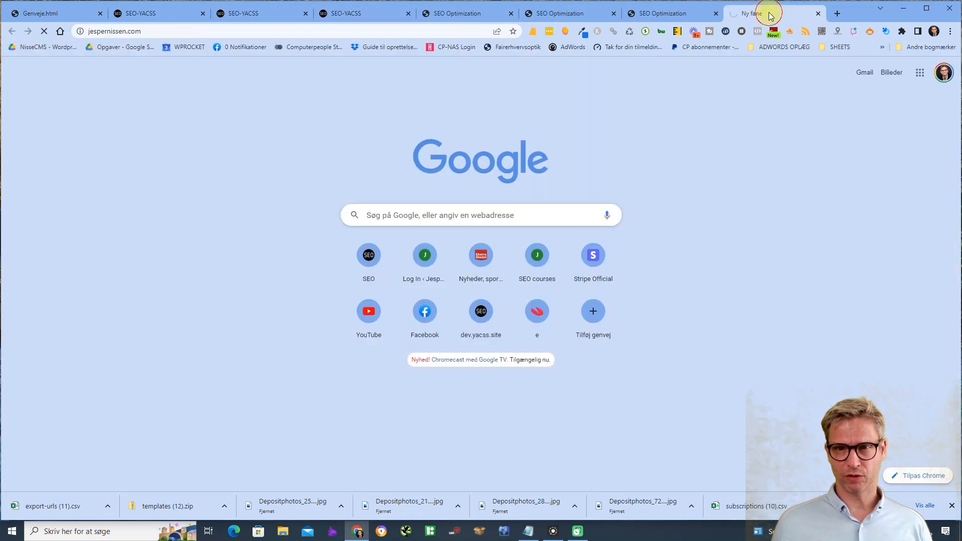
# - Select the Twitter Moments SEO Course text block and return to the SEO-YACSS editor
pyautogui.click(203, 33)
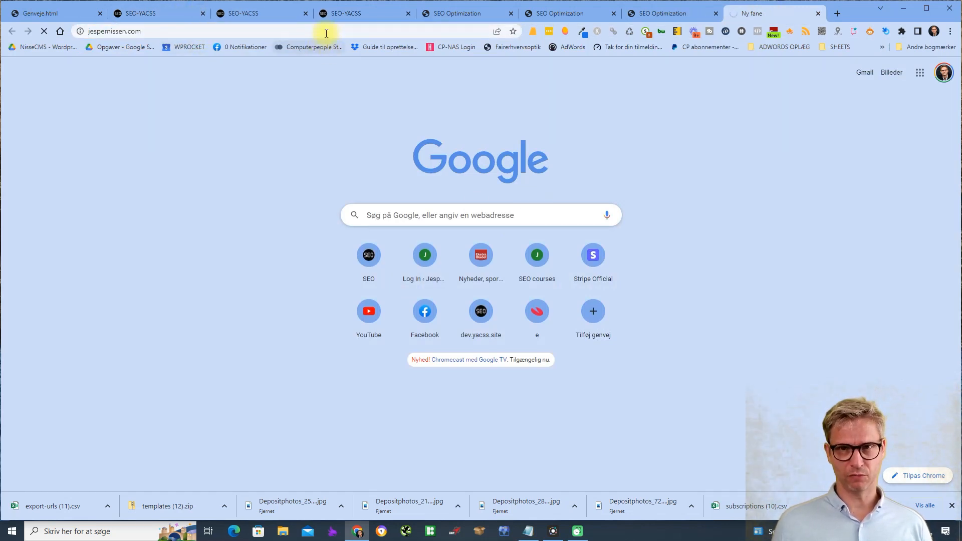
pyautogui.scroll(-10, 419, 236)
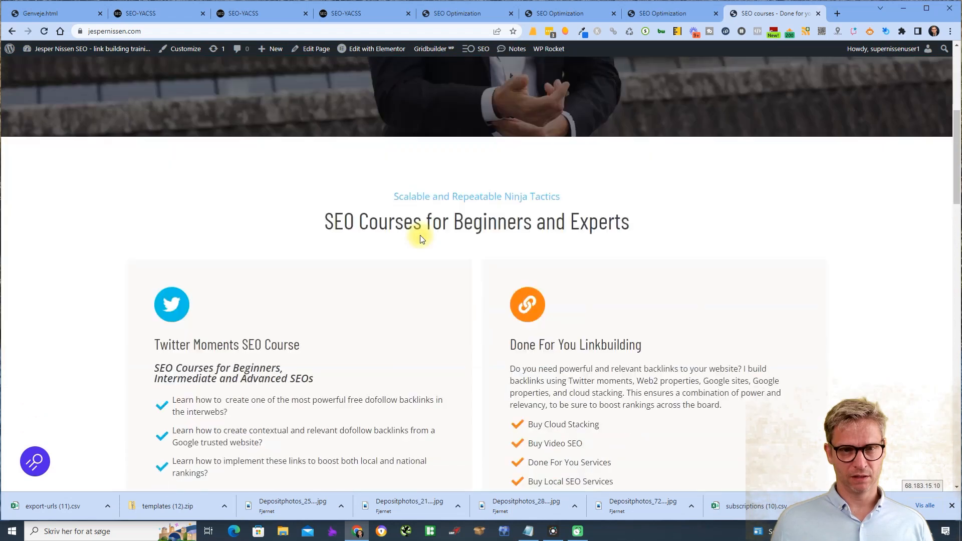
pyautogui.moveTo(156, 187); pyautogui.dragTo(219, 335)
pyautogui.hotkey('ctrl', 'c')
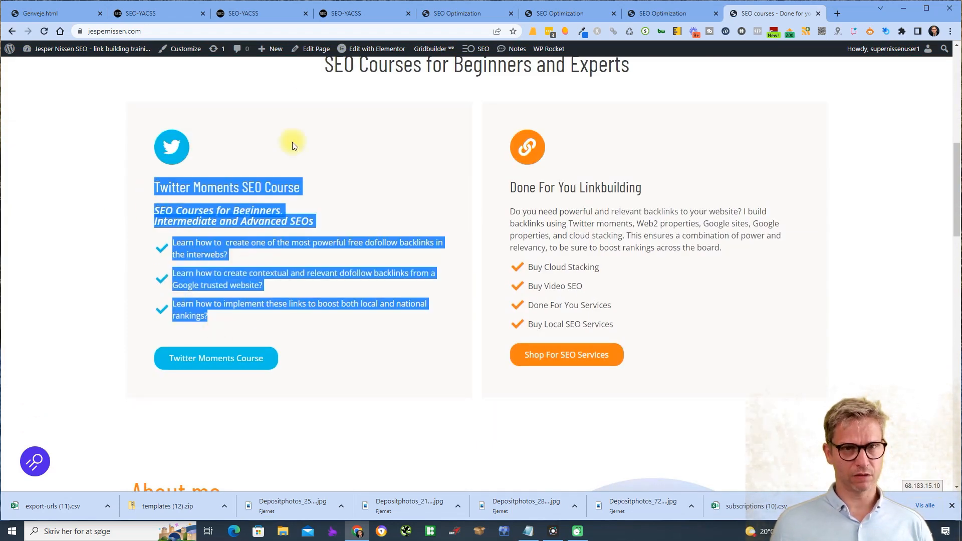
pyautogui.click(390, 11)
pyautogui.scroll(15, 541, 364)
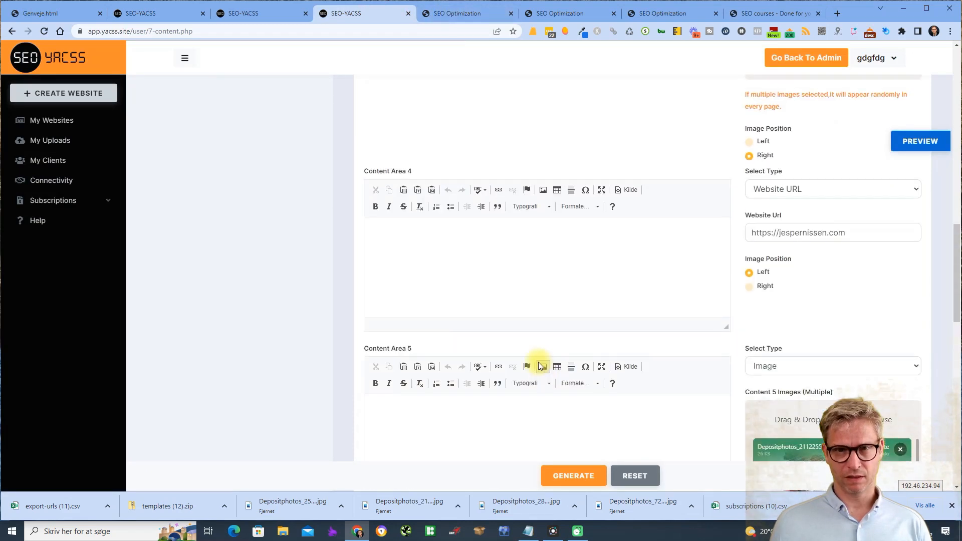
# - Paste the Twitter Moments SEO Course text into Content Areas 1, 3 and 4
pyautogui.click(542, 296)
pyautogui.hotkey('ctrl', 'v')
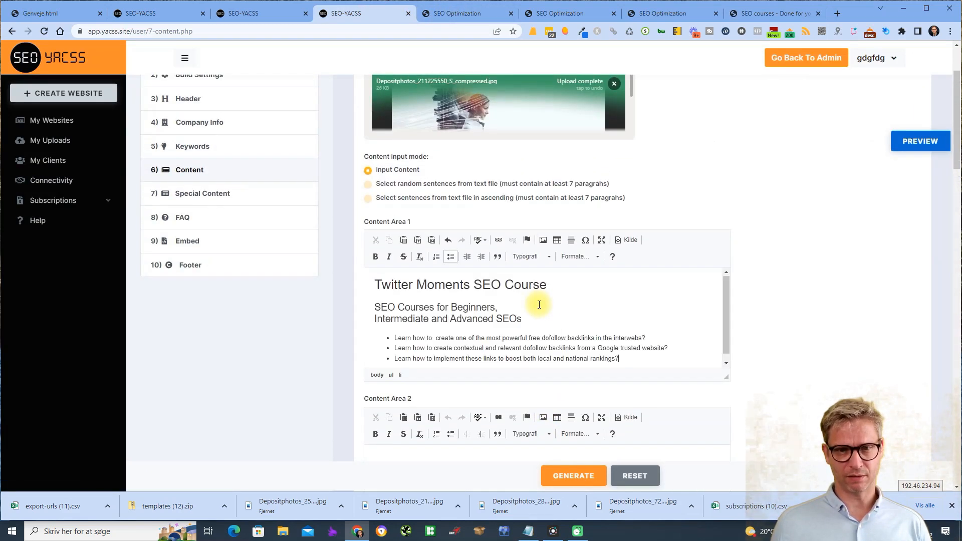
pyautogui.scroll(-5, 579, 291)
pyautogui.hotkey('ctrl', 'v')
pyautogui.scroll(-5, 484, 387)
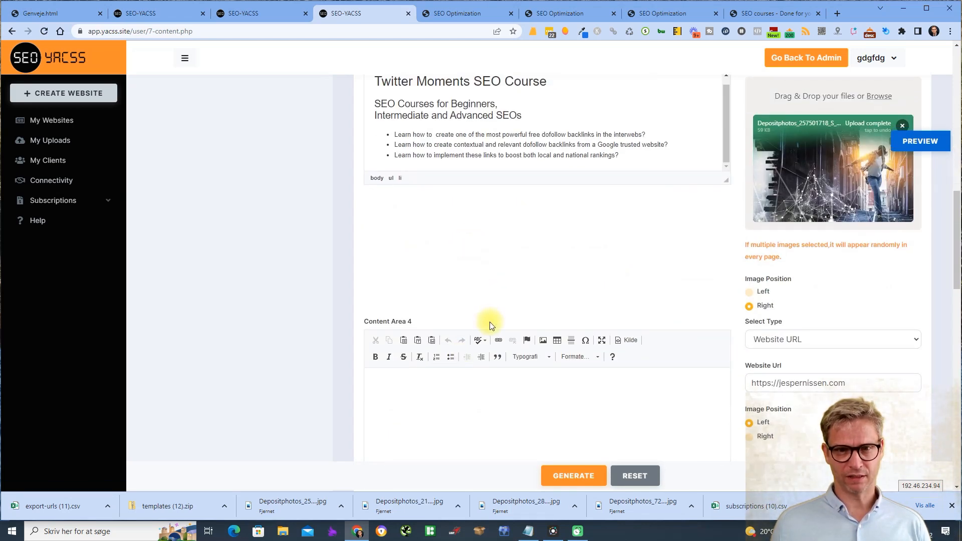
pyautogui.scroll(-5, 490, 322)
pyautogui.click(455, 200)
pyautogui.hotkey('ctrl', 'v')
# - Paste the same course text into Content Areas 5, 6 and 7, then request a single-page preview
pyautogui.click(459, 303)
pyautogui.hotkey('ctrl', 'v')
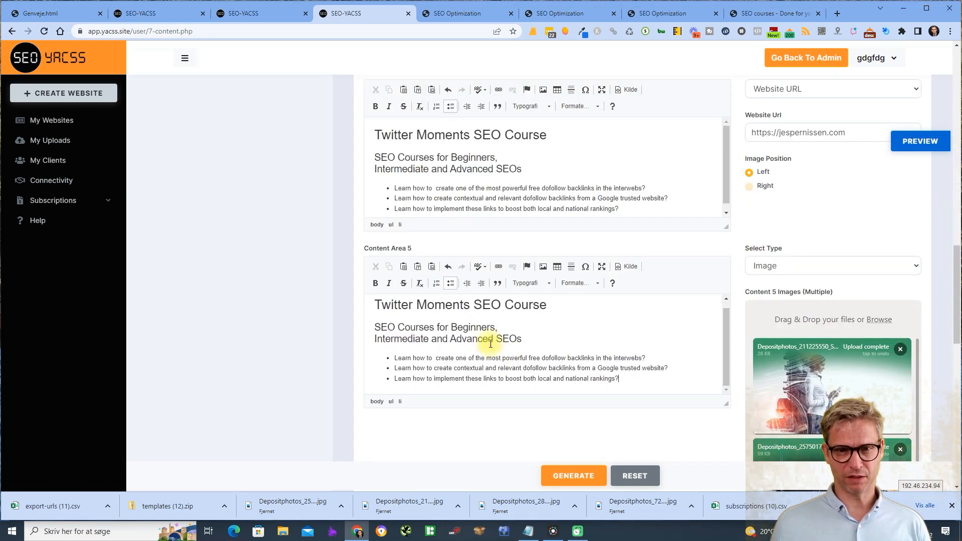
pyautogui.scroll(-5, 501, 358)
pyautogui.click(458, 310)
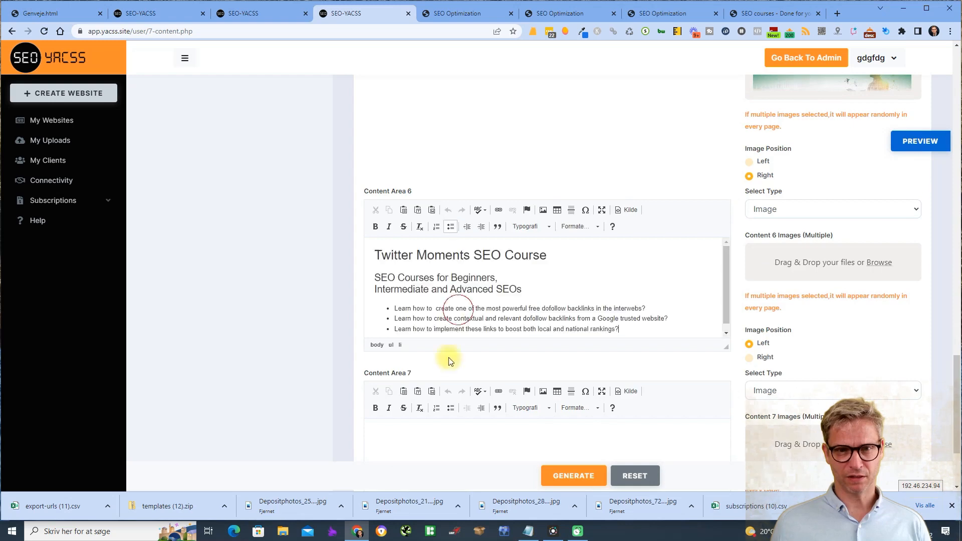
pyautogui.hotkey('ctrl', 'v')
pyautogui.scroll(-1, 448, 401)
pyautogui.click(436, 428)
pyautogui.hotkey('ctrl', 'v')
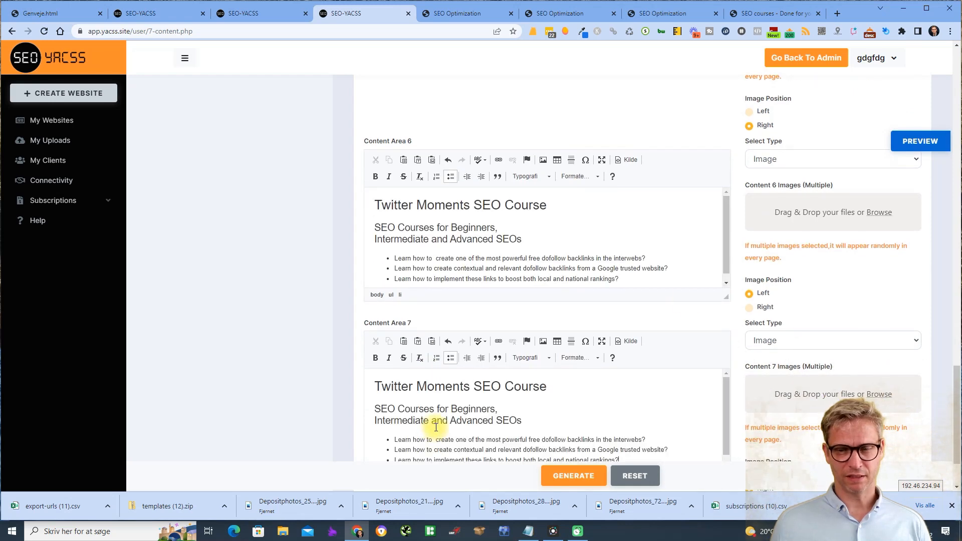
pyautogui.scroll(15, 765, 271)
pyautogui.click(929, 146)
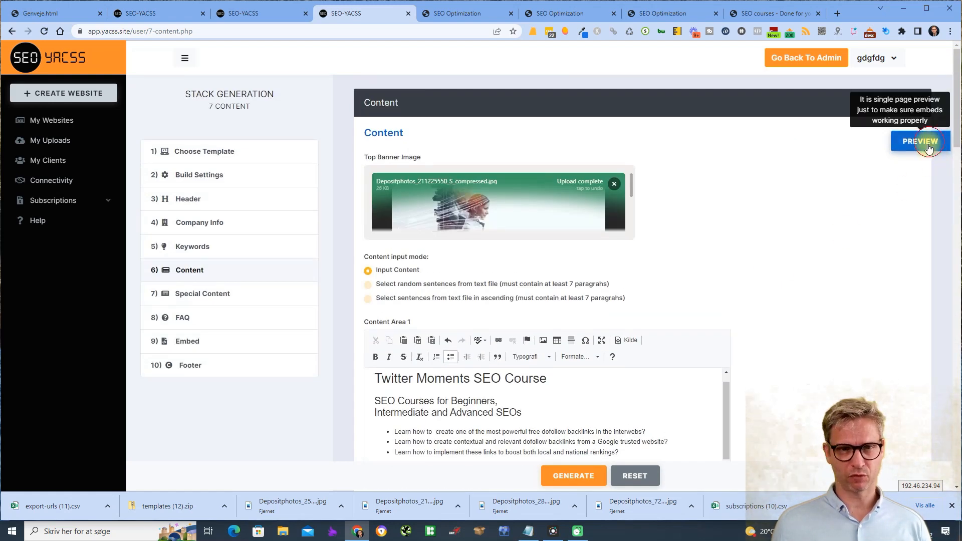
pyautogui.scroll(-8, 873, 239)
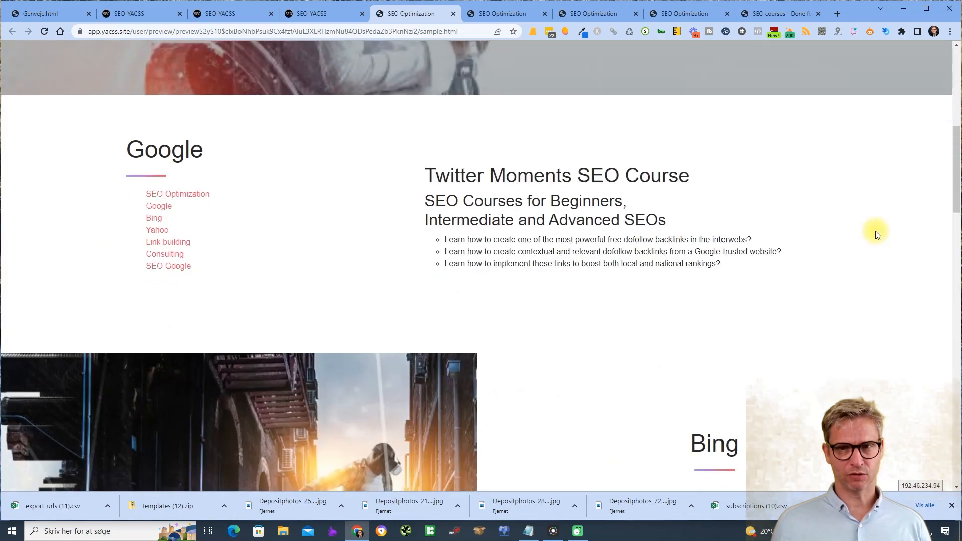
pyautogui.scroll(-10, 876, 230)
pyautogui.scroll(-15, 426, 252)
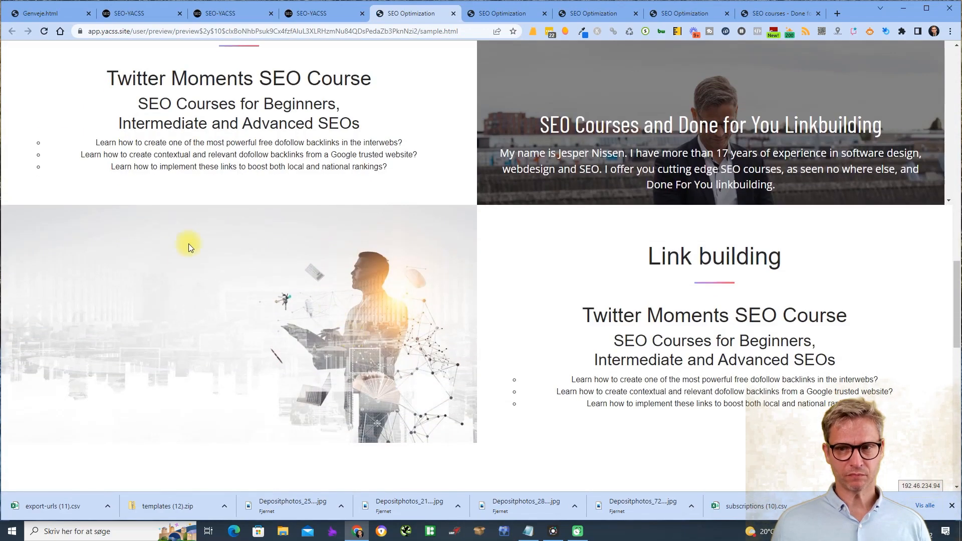
pyautogui.scroll(4, 273, 247)
pyautogui.scroll(2, 317, 254)
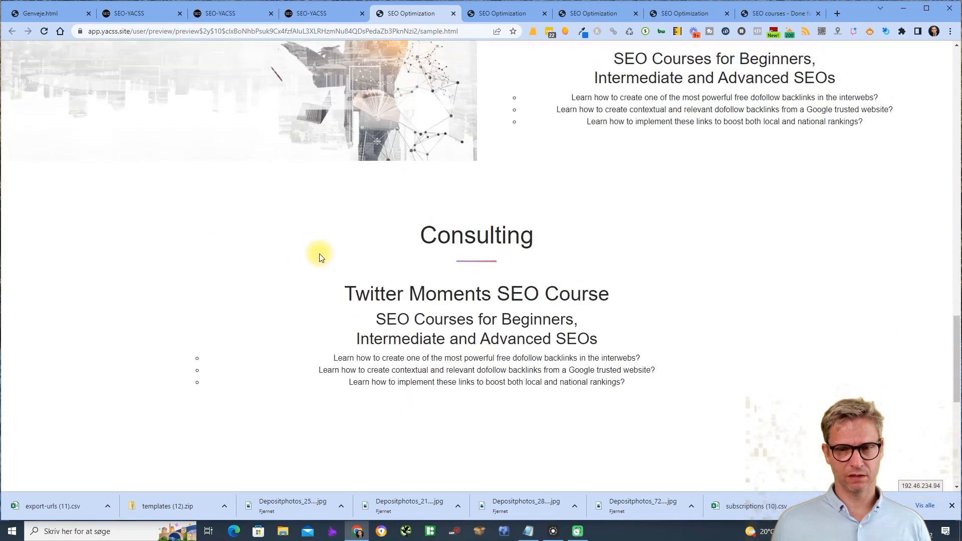
pyautogui.scroll(-9, 501, 221)
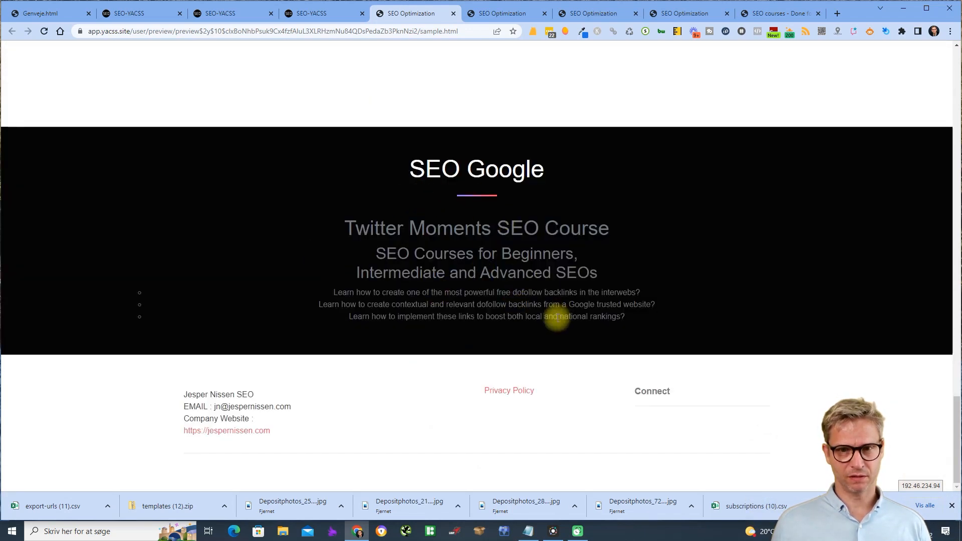
pyautogui.click(302, 13)
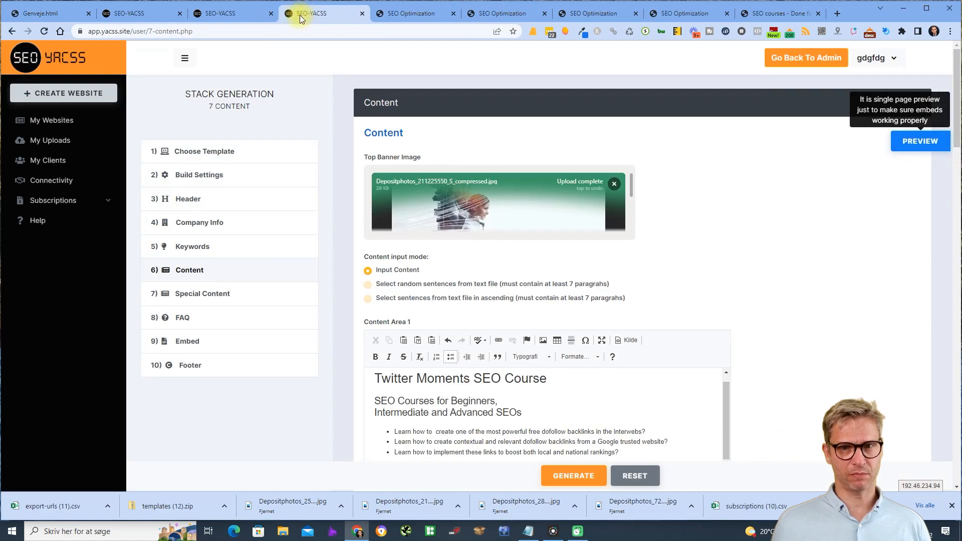
pyautogui.scroll(-15, 852, 319)
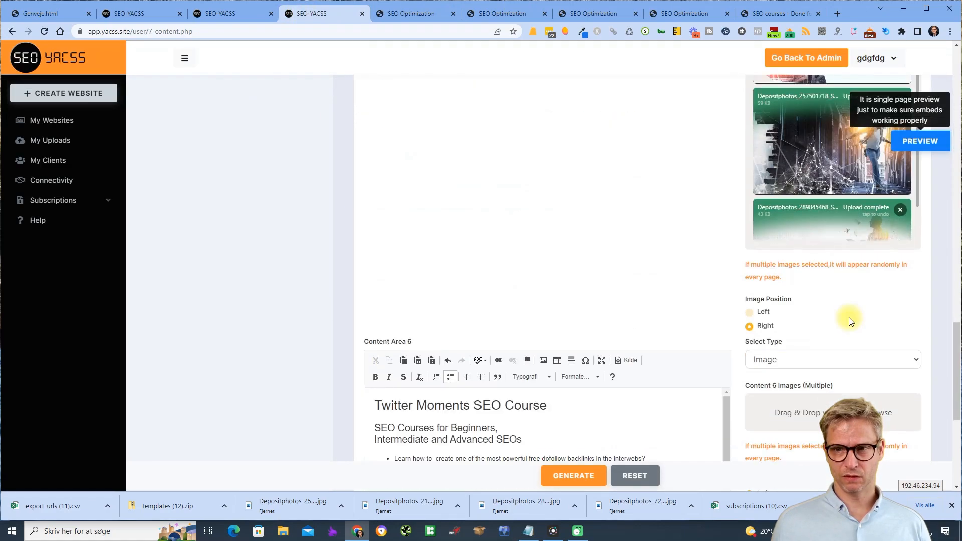
pyautogui.scroll(15, 854, 310)
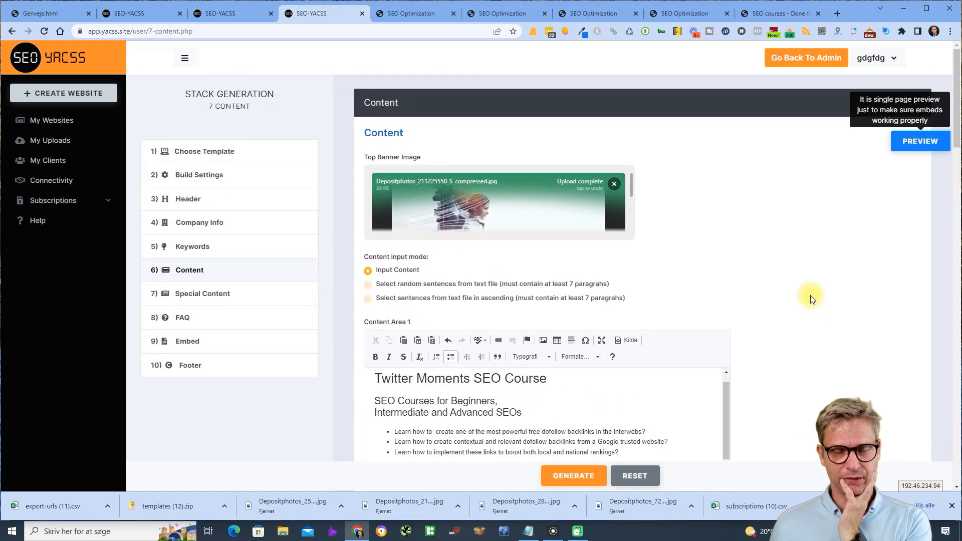
pyautogui.scroll(-10, 811, 295)
pyautogui.scroll(2, 812, 294)
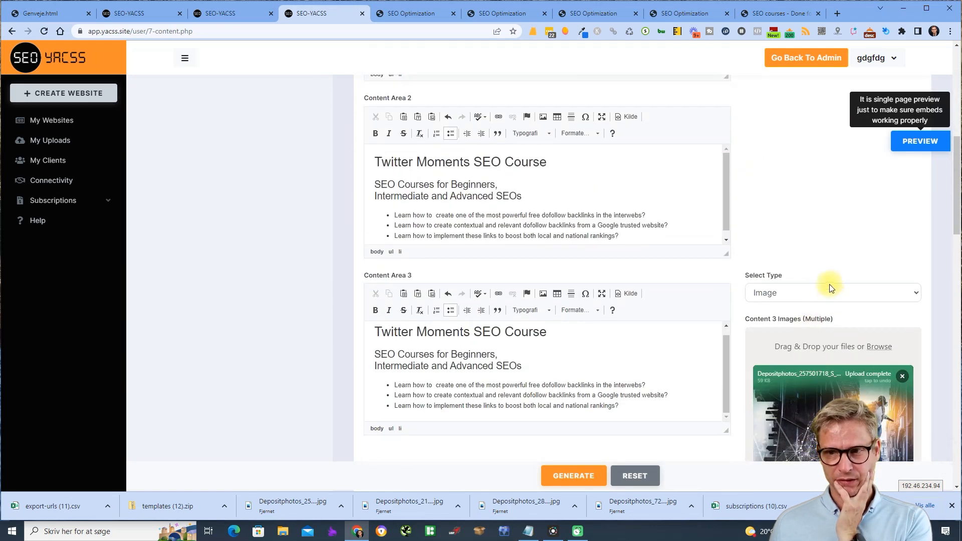
pyautogui.click(818, 294)
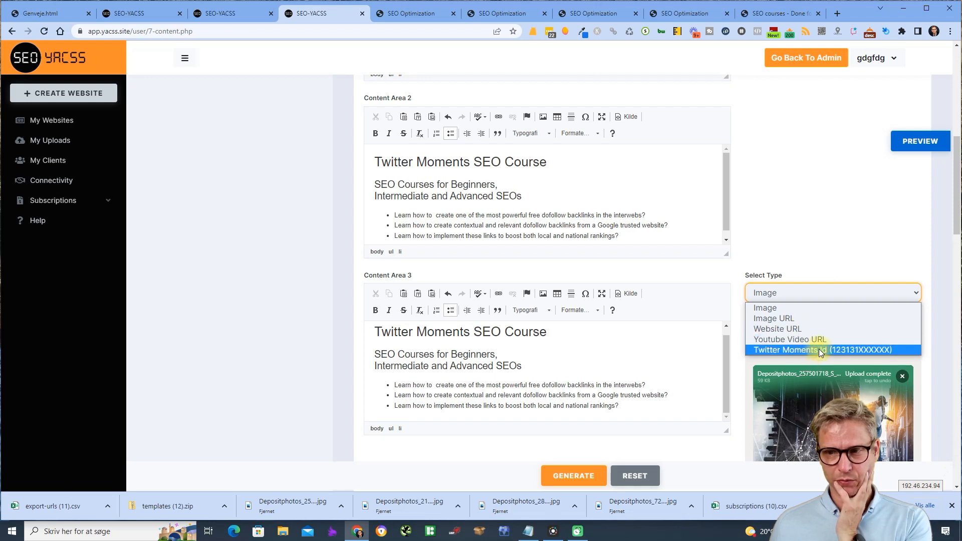
pyautogui.click(818, 305)
pyautogui.scroll(7, 180, 242)
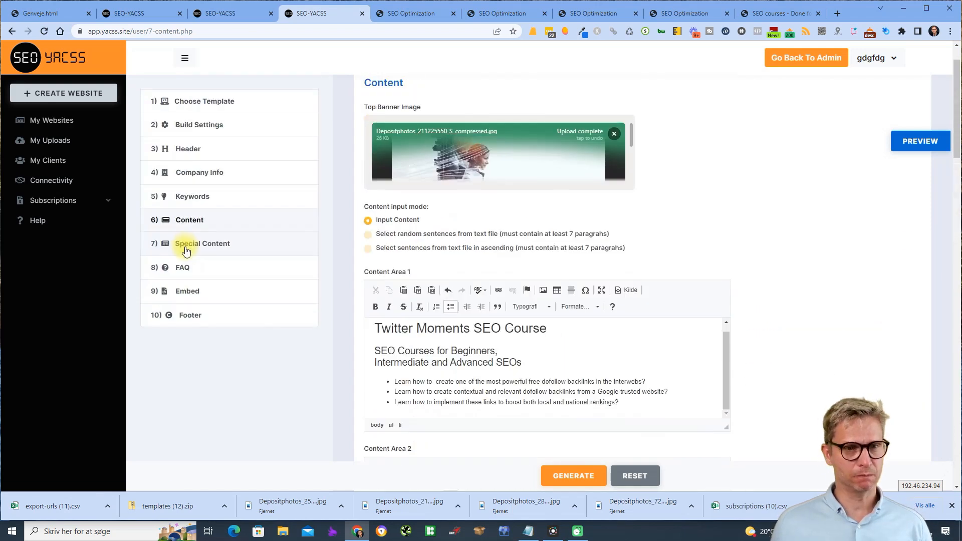
# - Set Special Content to two columns, with column 1 keyword SEO Optimization, a car icon and pasted course text
pyautogui.click(225, 244)
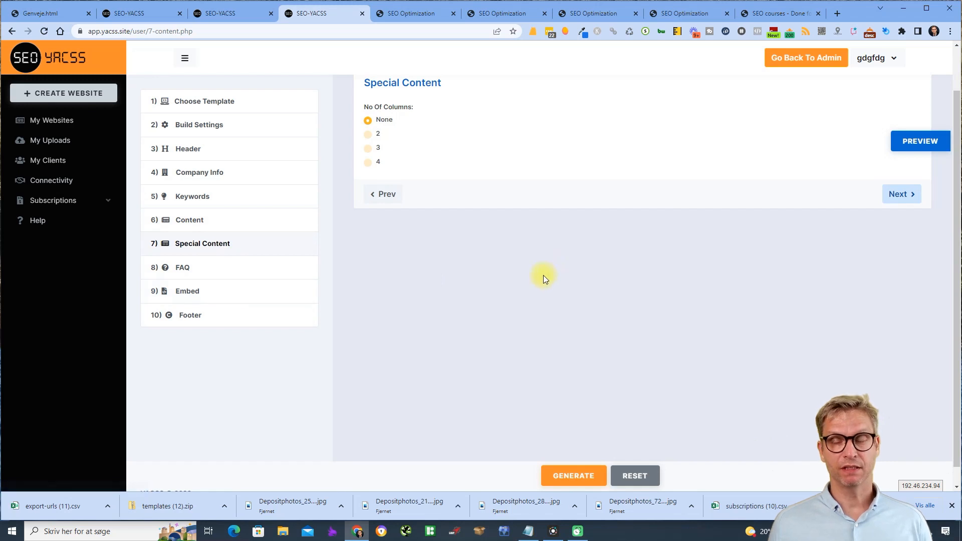
pyautogui.click(367, 134)
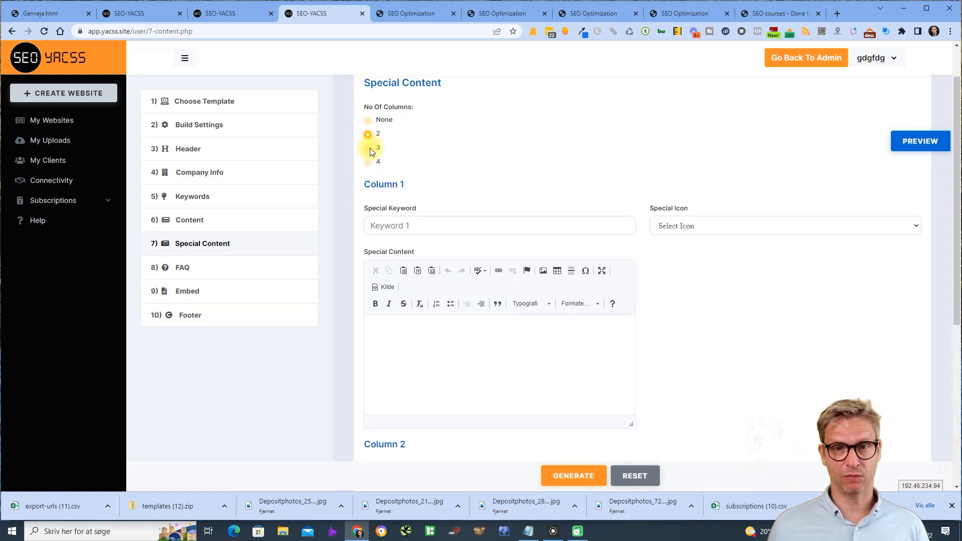
pyautogui.click(398, 227)
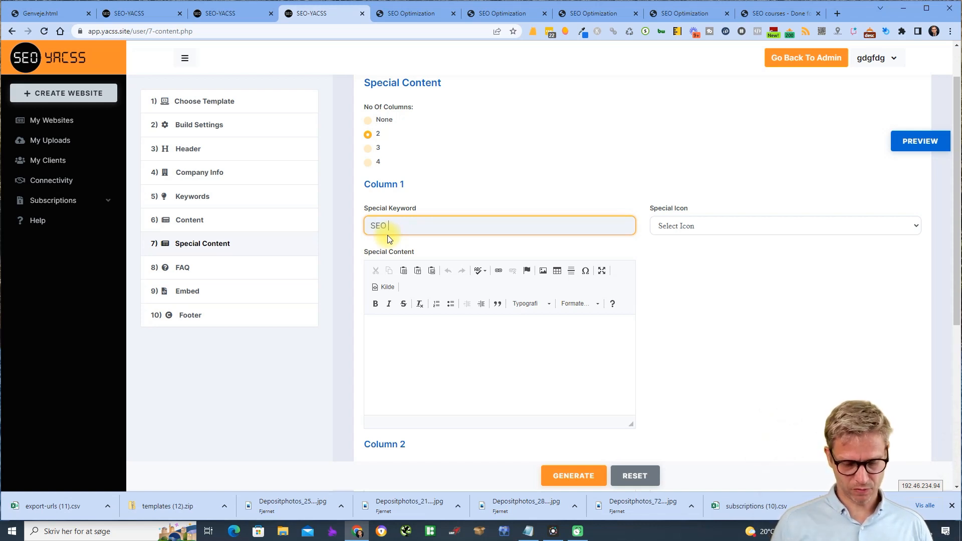
pyautogui.write('SEO Optimization')
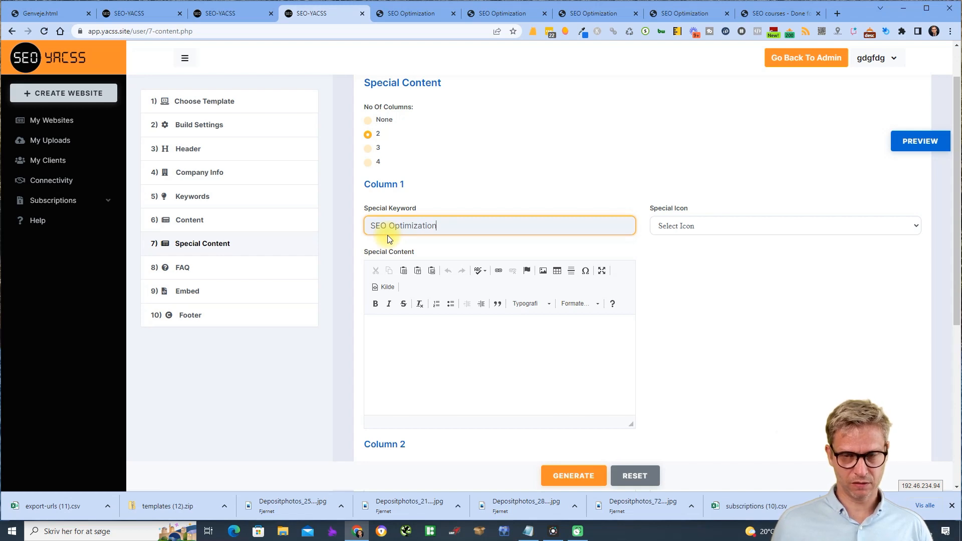
pyautogui.click(785, 232)
pyautogui.scroll(-4, 717, 369)
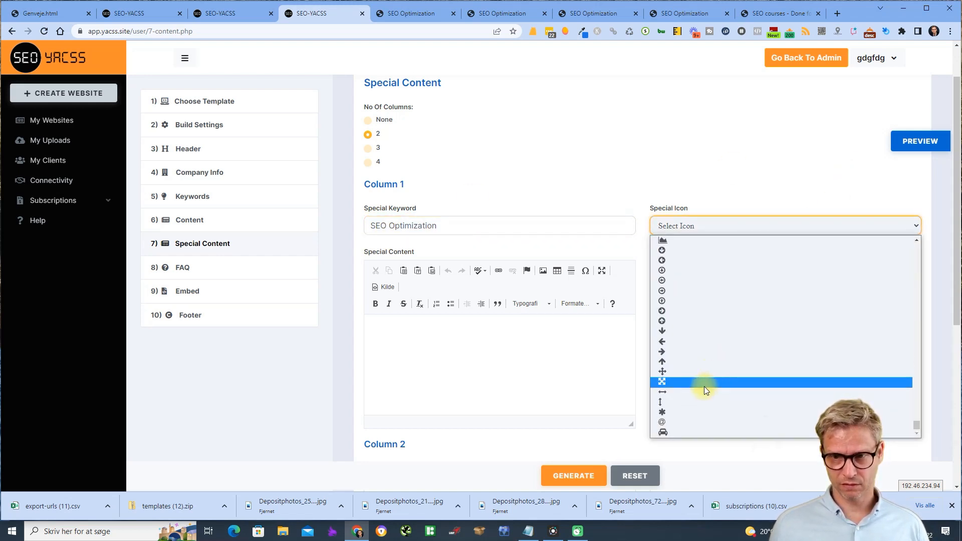
pyautogui.click(675, 432)
pyautogui.click(395, 358)
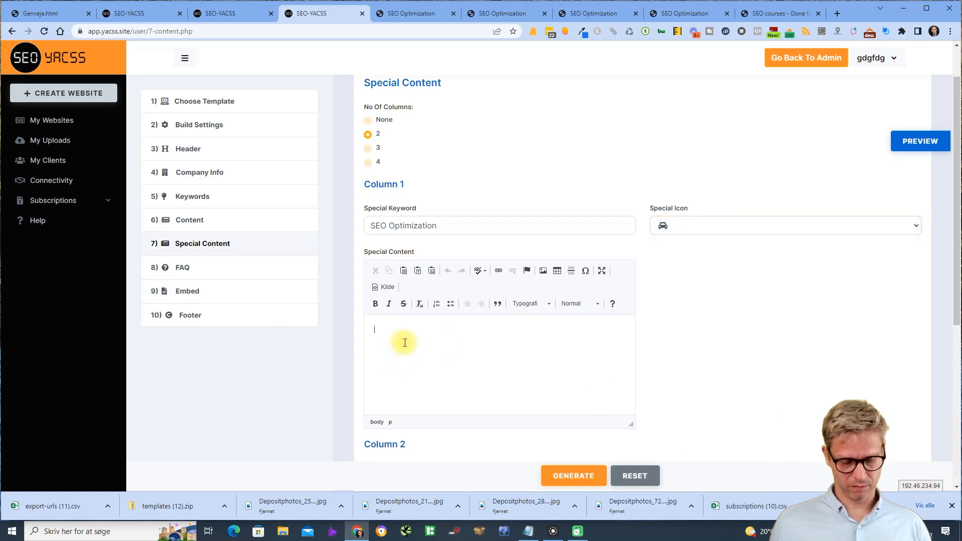
pyautogui.write('SEO Courses for Beginners, Intermediate and Advanced SEOs Learn how to  create one of the most powerful free dofollow backlinks in the interwebs? Learn how to create contextual and relevant dofollow backlinks from a Google trusted website? Learn how to implement these links to boost both local and national rankings?')
# - Set column 2's keyword to Link building and give it the box icon
pyautogui.scroll(-5, 430, 339)
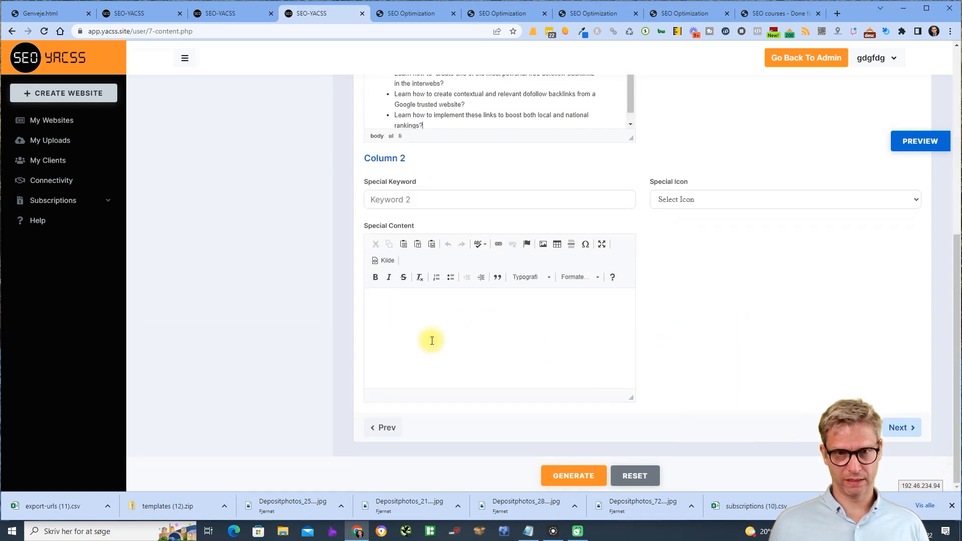
pyautogui.click(415, 207)
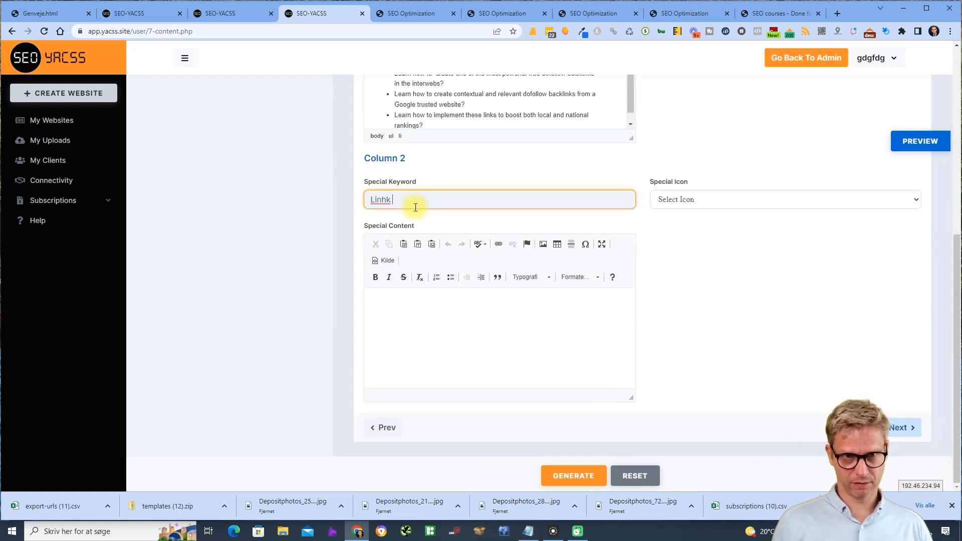
pyautogui.write('Linhk')
pyautogui.press('BackSpace')
pyautogui.press('BackSpace')
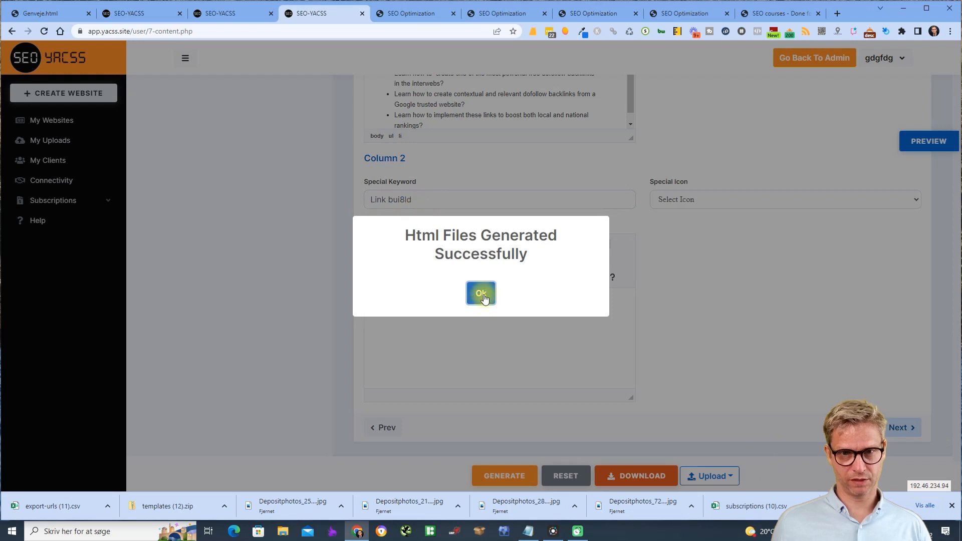
pyautogui.click(481, 295)
pyautogui.click(429, 202)
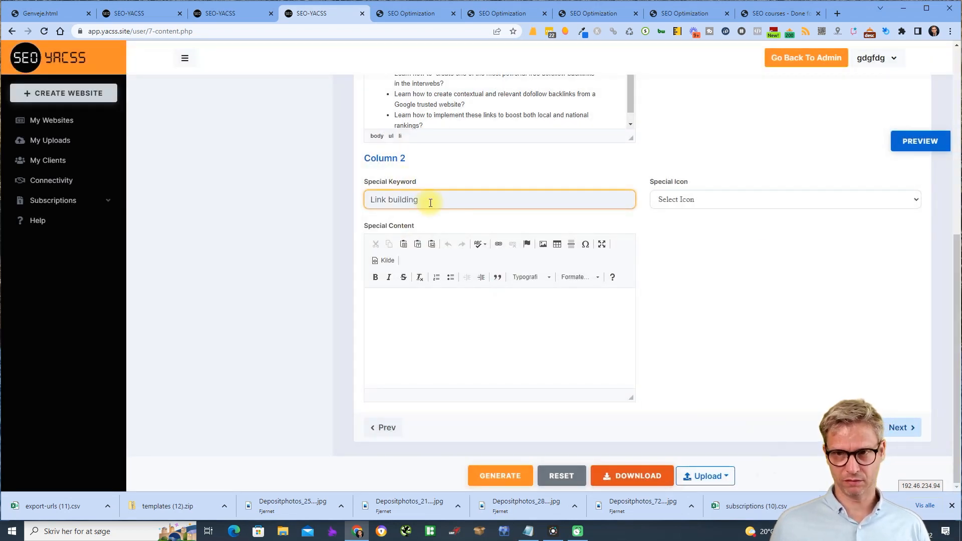
pyautogui.click(784, 199)
pyautogui.click(713, 377)
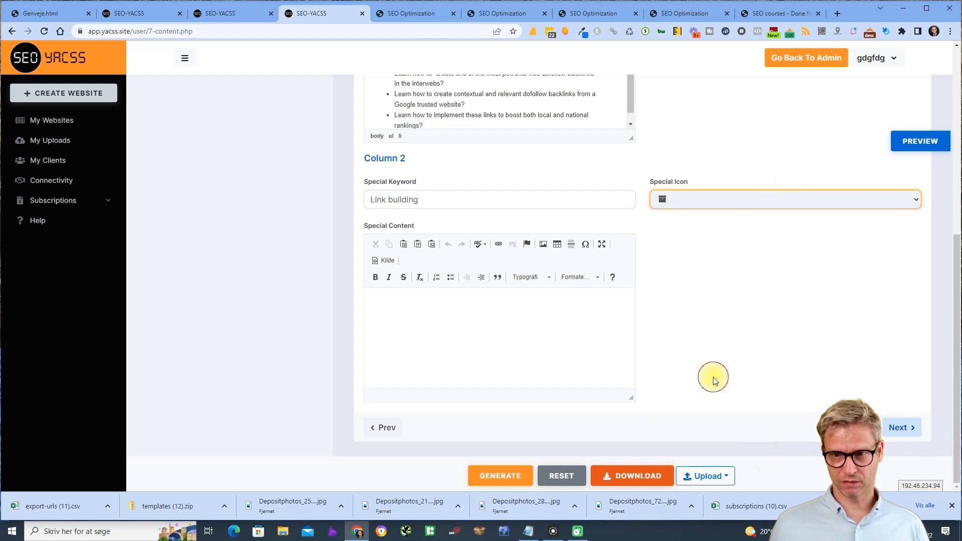
# - Preview the site, then paste the course text into Column 2's Special Content
pyautogui.click(921, 141)
pyautogui.scroll(-5, 802, 231)
pyautogui.scroll(-1, 735, 235)
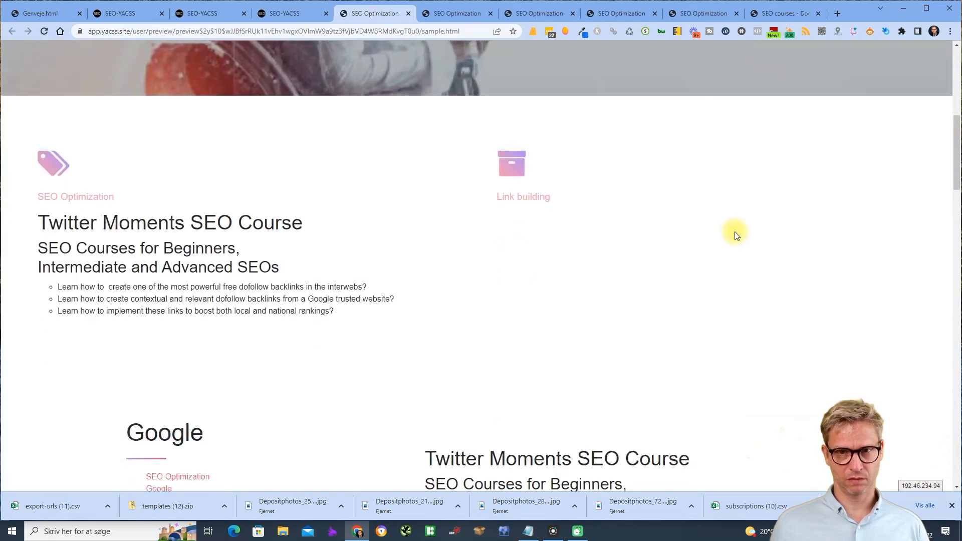
pyautogui.click(284, 13)
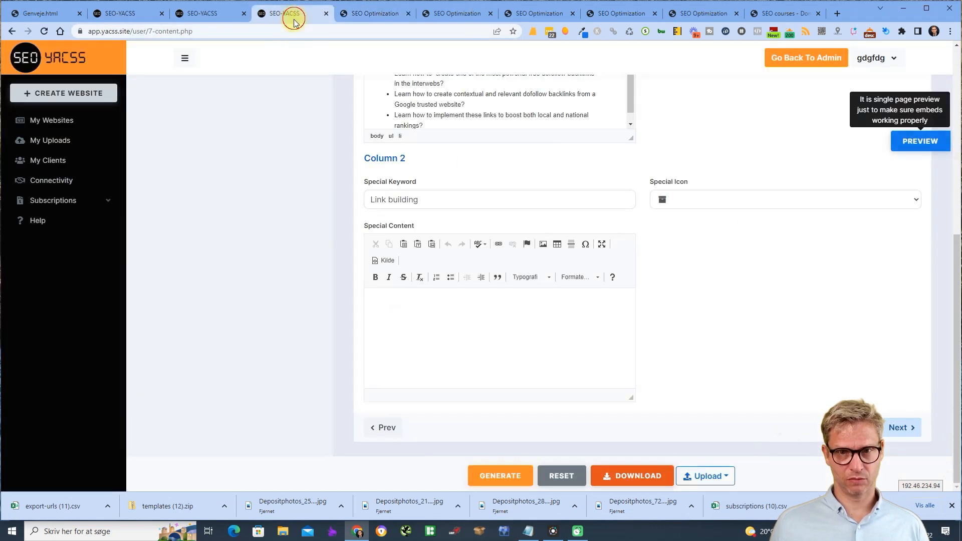
pyautogui.click(436, 344)
pyautogui.write('SEO Courses for Beginners, Intermediate and Advanced SEOs Learn how to  create one of the most powerful free dofollow backlinks in the interwebs? Learn how to create contextual and relevant dofollow backlinks from a Google trusted website? Learn how to implement these links to boost both local and national rankings?')
# - Preview the site again to confirm both feature columns now show the course text
pyautogui.click(929, 143)
pyautogui.scroll(-6, 545, 359)
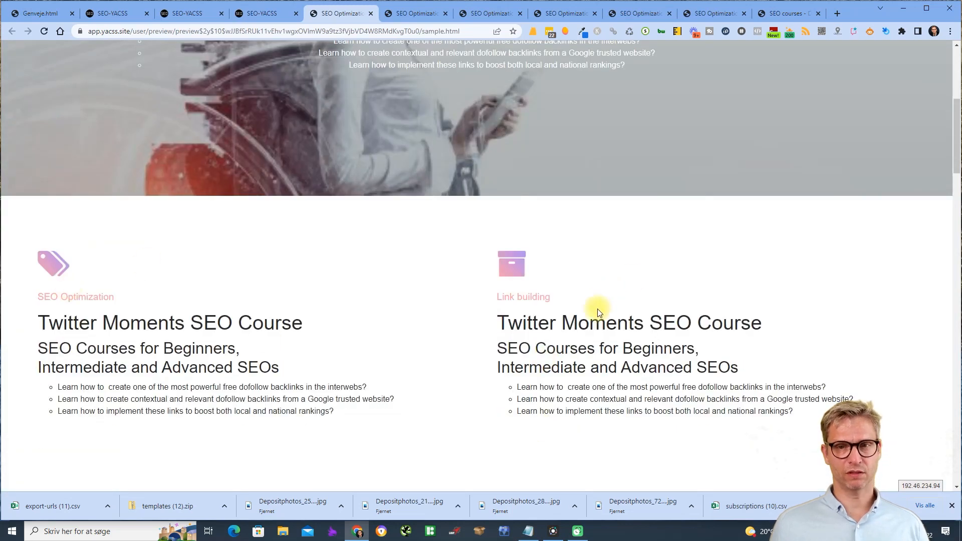
pyautogui.scroll(-4, 581, 341)
pyautogui.scroll(2, 580, 340)
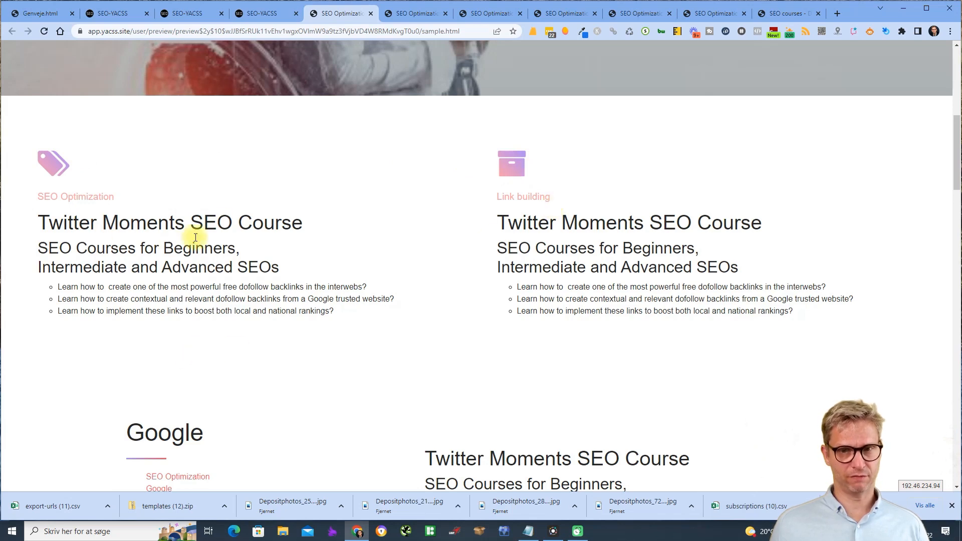
pyautogui.moveTo(558, 198); pyautogui.dragTo(520, 212)
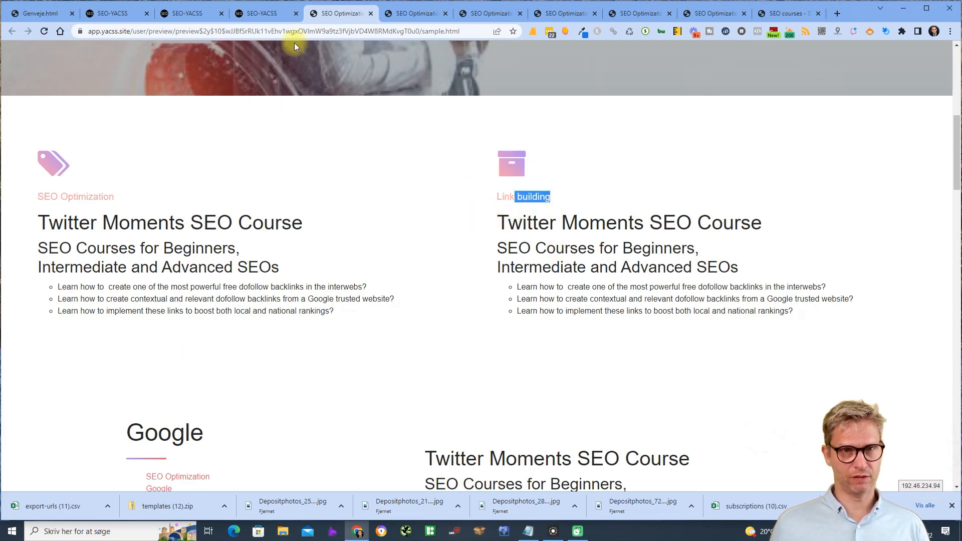
pyautogui.click(271, 13)
# - Delete the headings from Column 1 and Column 2 so only the bullet lists remain
pyautogui.scroll(5, 460, 300)
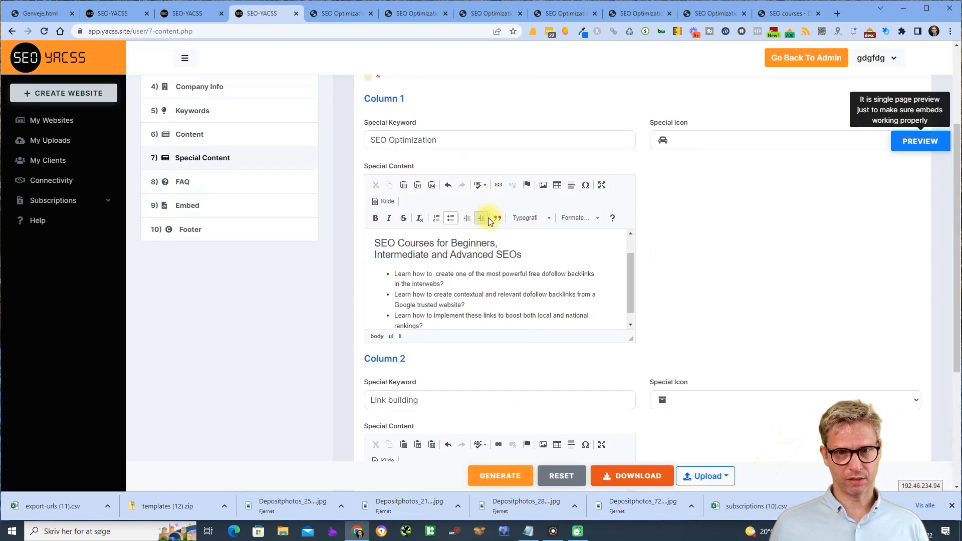
pyautogui.moveTo(517, 255); pyautogui.dragTo(383, 241)
pyautogui.press('BackSpace')
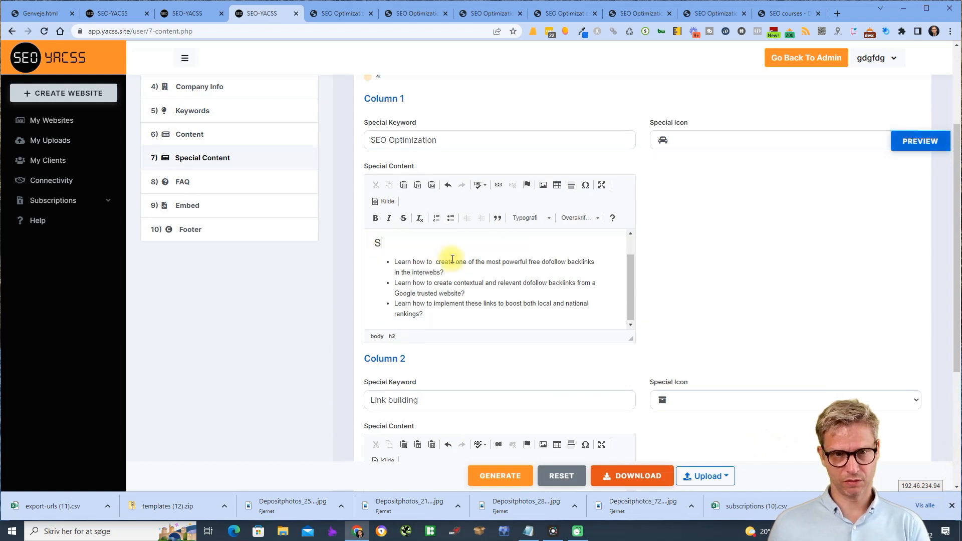
pyautogui.write('Twitter Moments SEO Course')
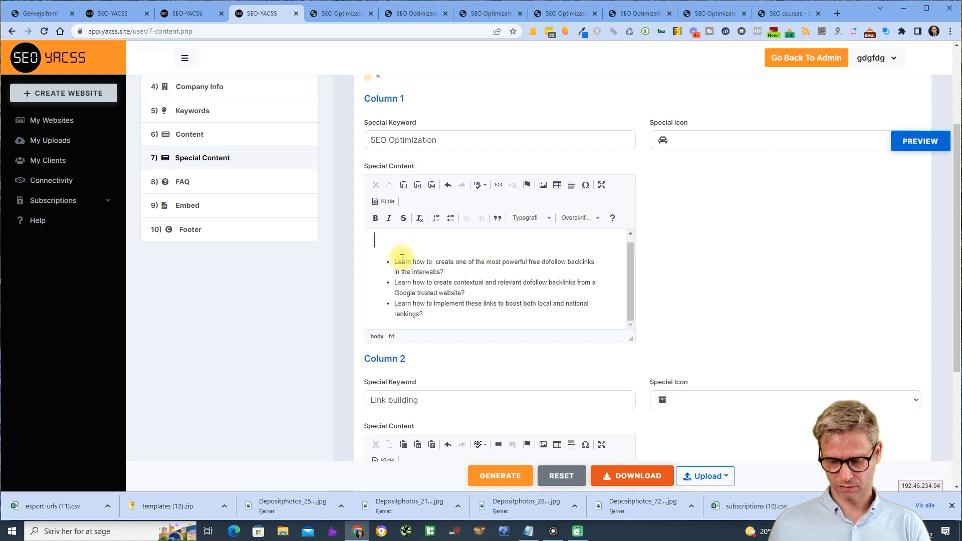
pyautogui.scroll(-5, 501, 281)
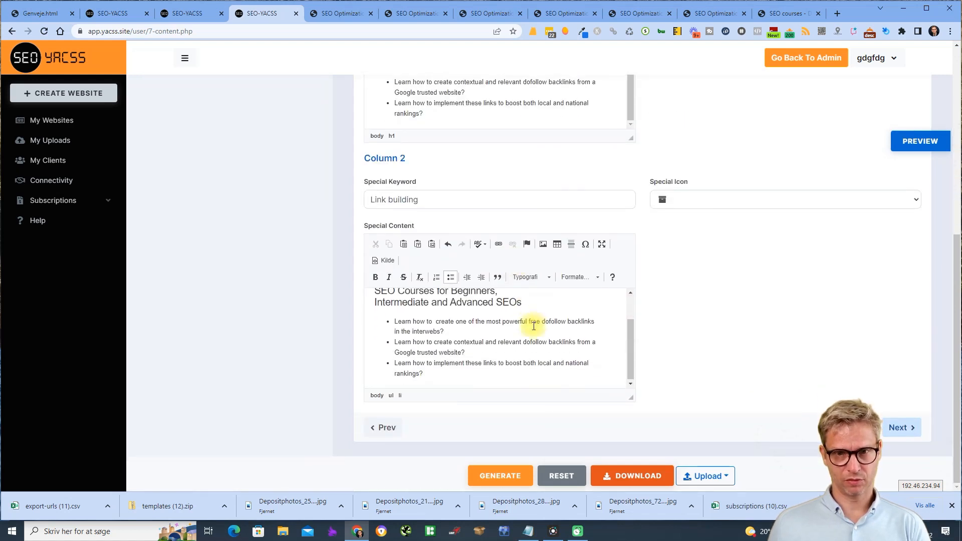
pyautogui.scroll(2, 540, 350)
pyautogui.moveTo(399, 307); pyautogui.dragTo(350, 309)
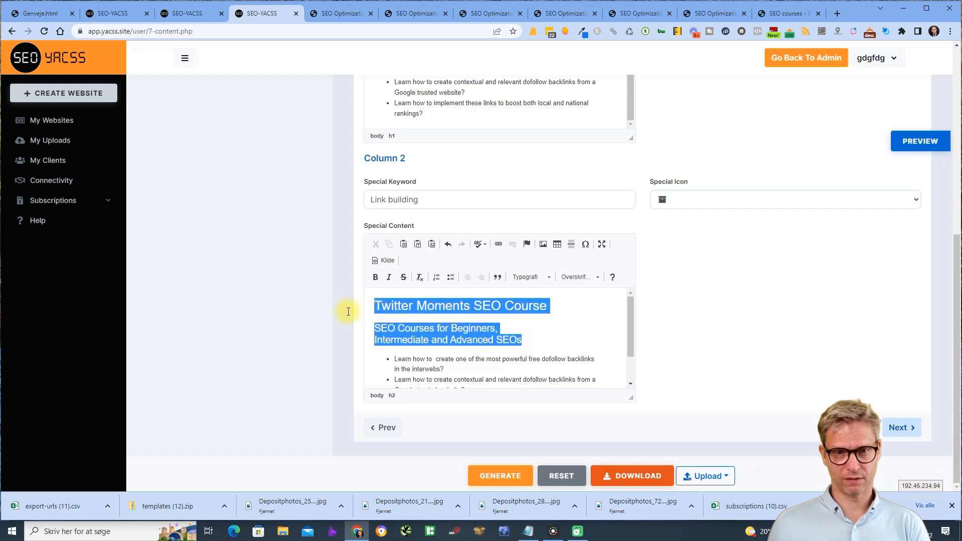
pyautogui.press('BackSpace')
# - Preview the heading-free columns, then go back to the Choose Template step
pyautogui.click(902, 142)
pyautogui.scroll(-5, 817, 333)
pyautogui.scroll(-2, 817, 332)
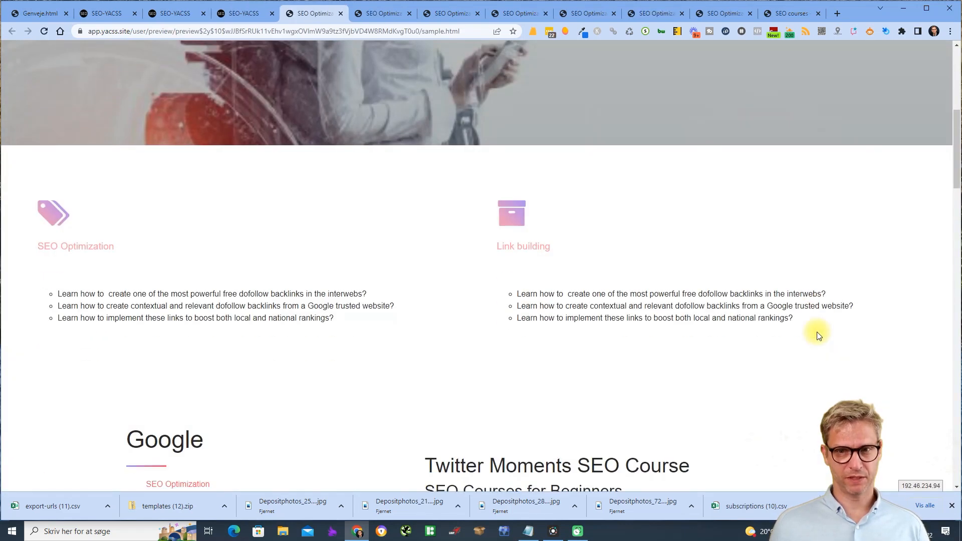
pyautogui.scroll(10, 802, 329)
pyautogui.click(241, 13)
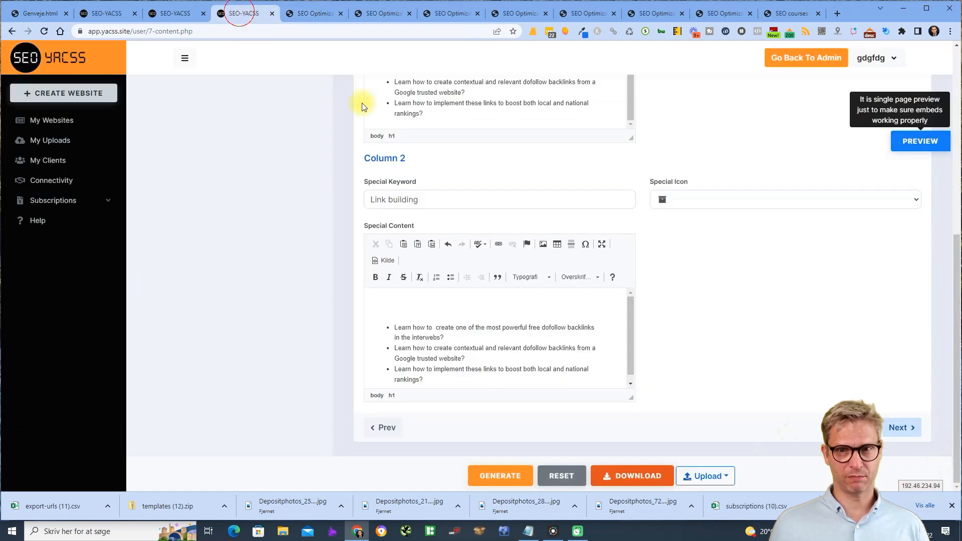
pyautogui.scroll(10, 251, 290)
pyautogui.click(249, 151)
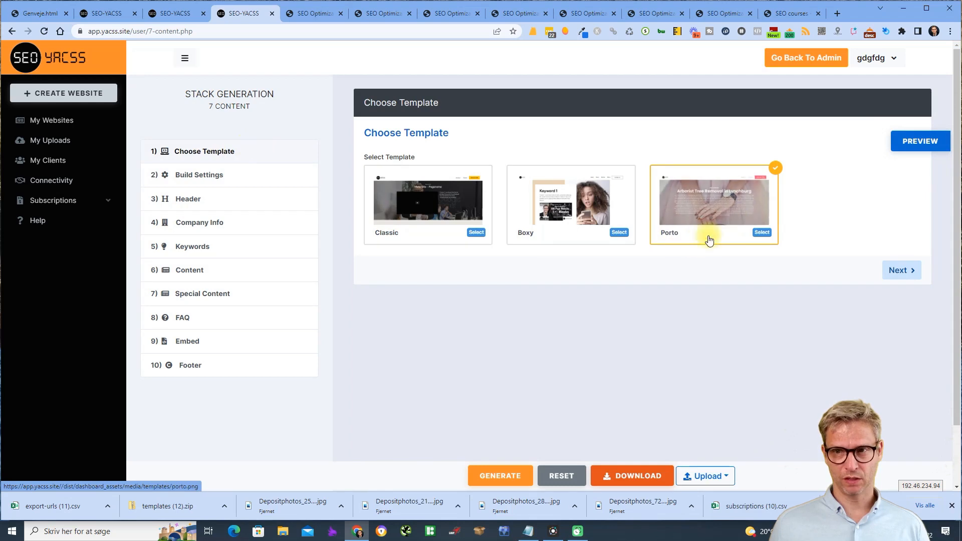
# - Select the Boxy template and scroll through its preview to see how the columns look
pyautogui.click(616, 236)
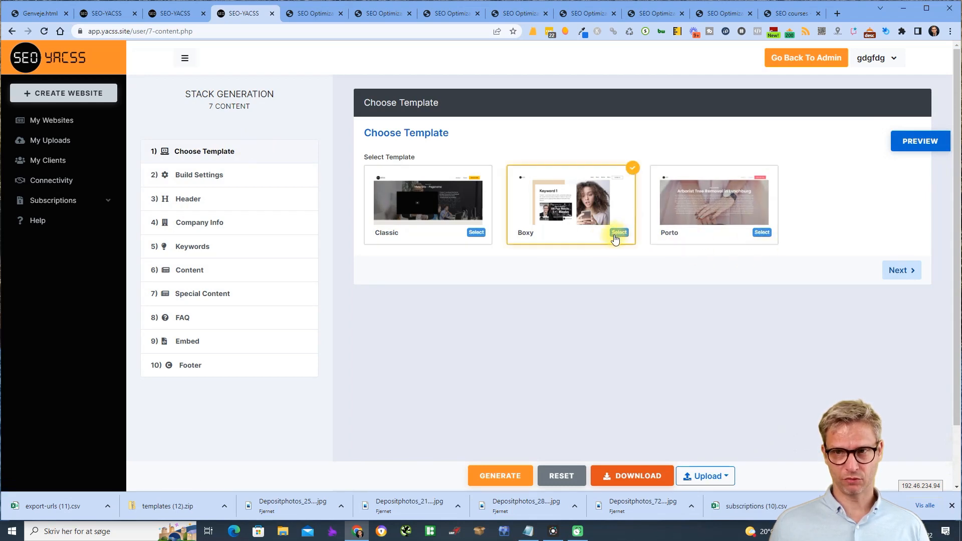
pyautogui.click(920, 141)
pyautogui.scroll(-15, 840, 265)
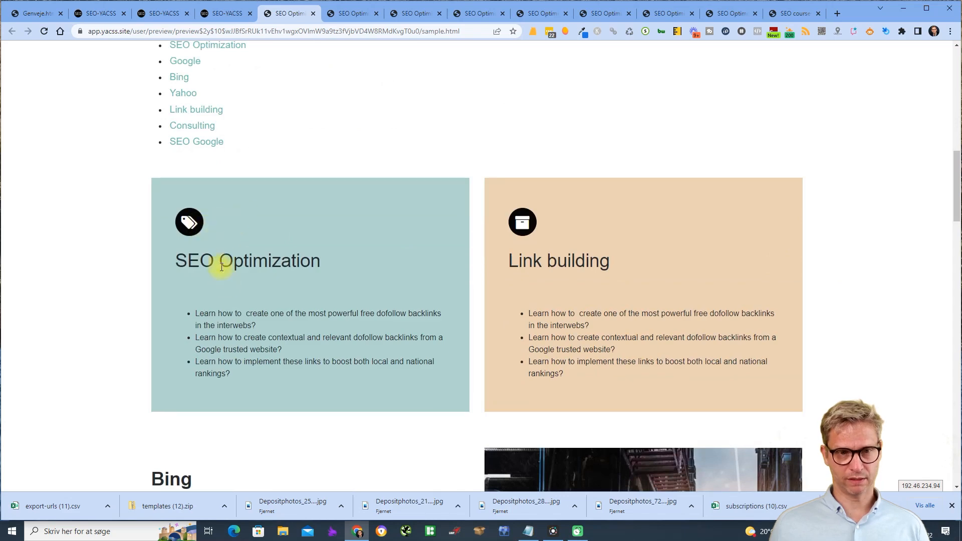
pyautogui.moveTo(355, 279); pyautogui.dragTo(730, 322)
pyautogui.click(724, 344)
pyautogui.scroll(-5, 724, 344)
pyautogui.scroll(7, 724, 344)
pyautogui.scroll(-15, 722, 341)
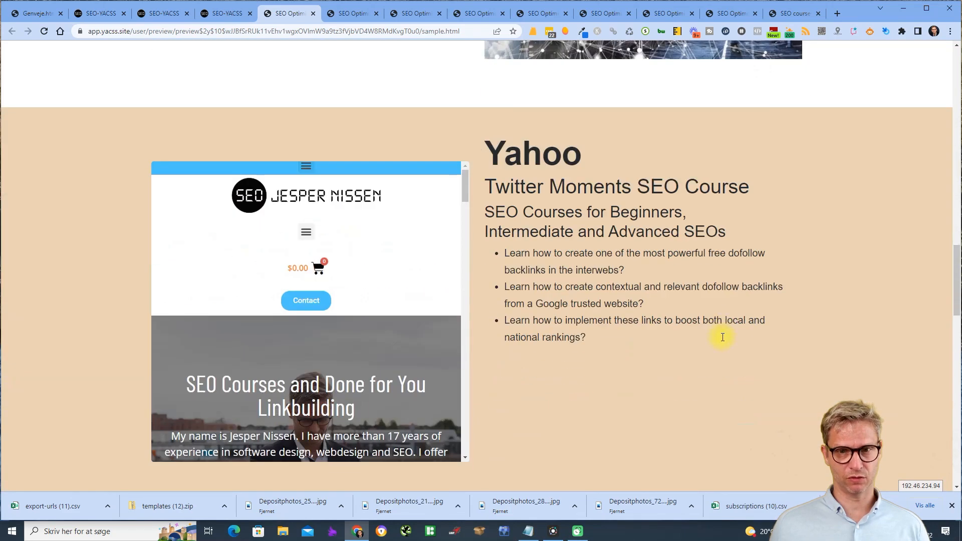
pyautogui.scroll(-14, 723, 337)
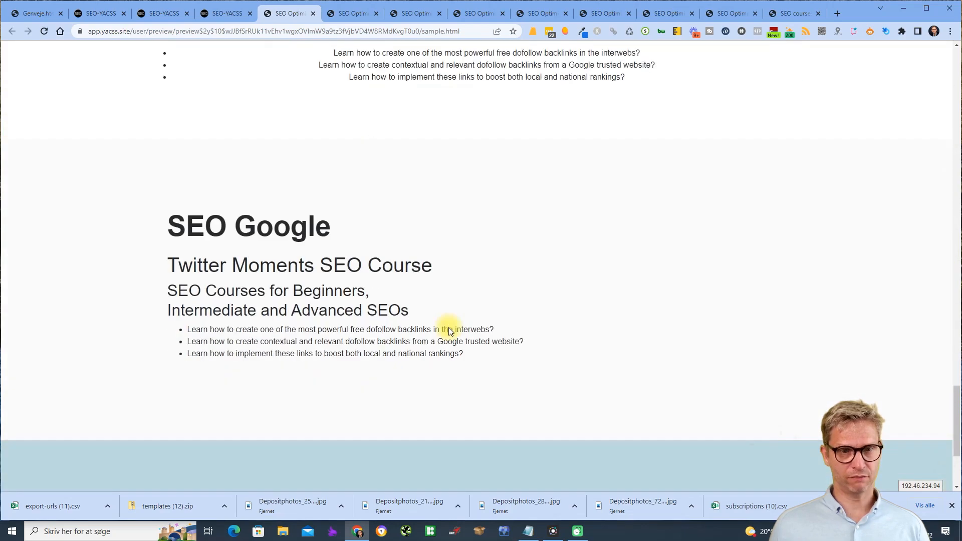
pyautogui.scroll(3, 449, 330)
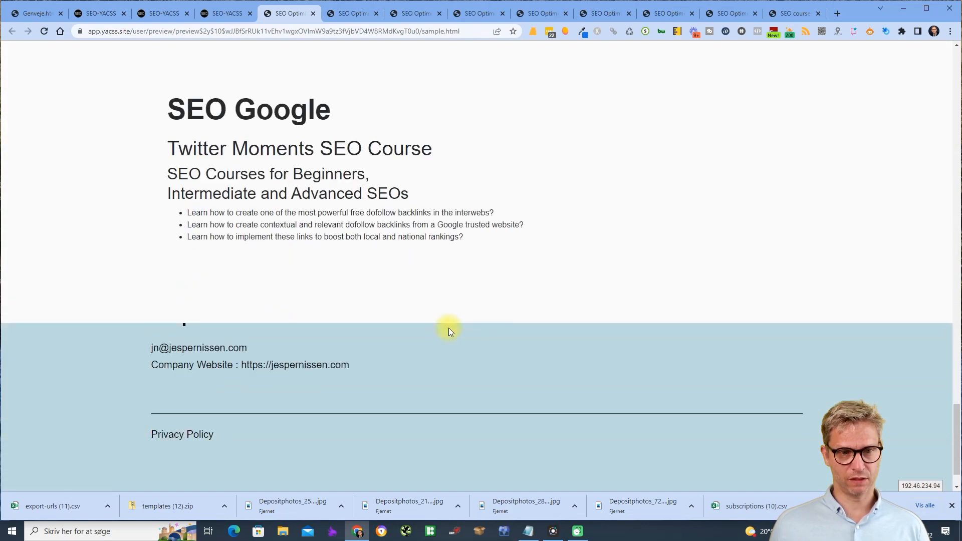
pyautogui.scroll(-2, 449, 330)
pyautogui.scroll(-1, 449, 328)
pyautogui.scroll(3, 449, 328)
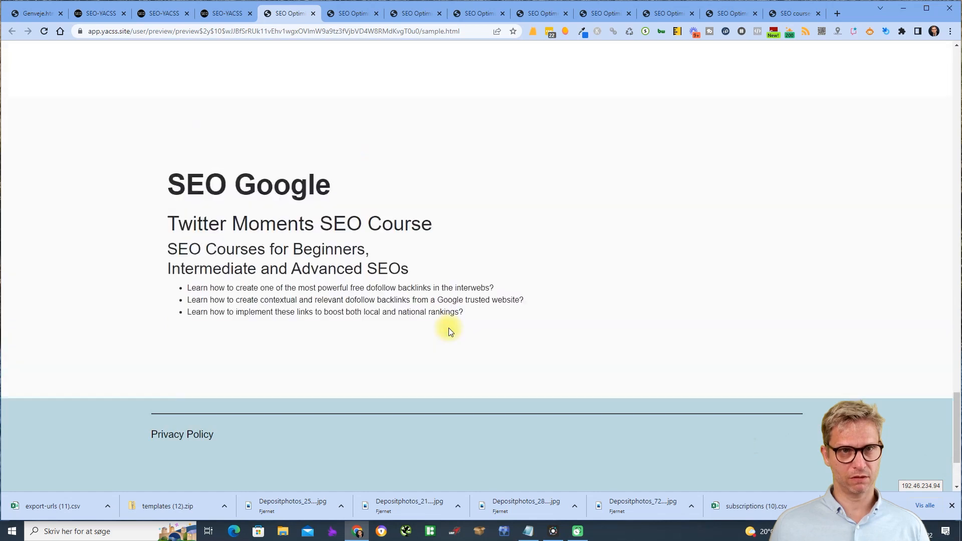
pyautogui.click(227, 15)
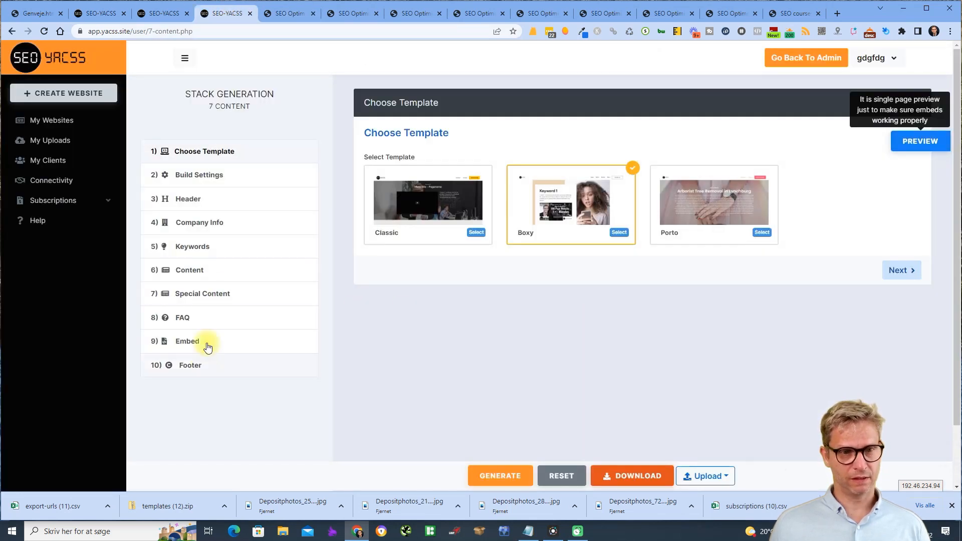
# - In the Special Content step, raise the number of special columns to 4
pyautogui.click(203, 274)
pyautogui.click(212, 298)
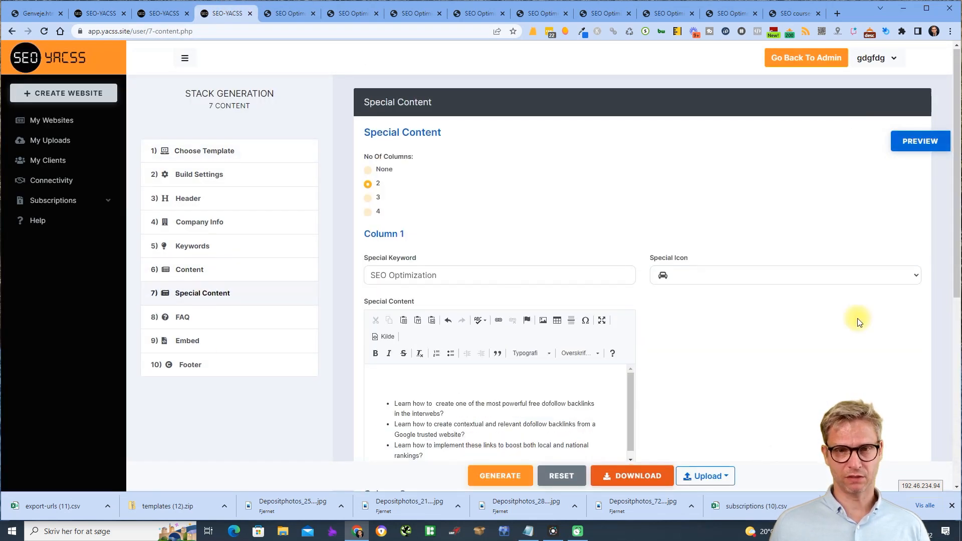
pyautogui.scroll(-1, 854, 318)
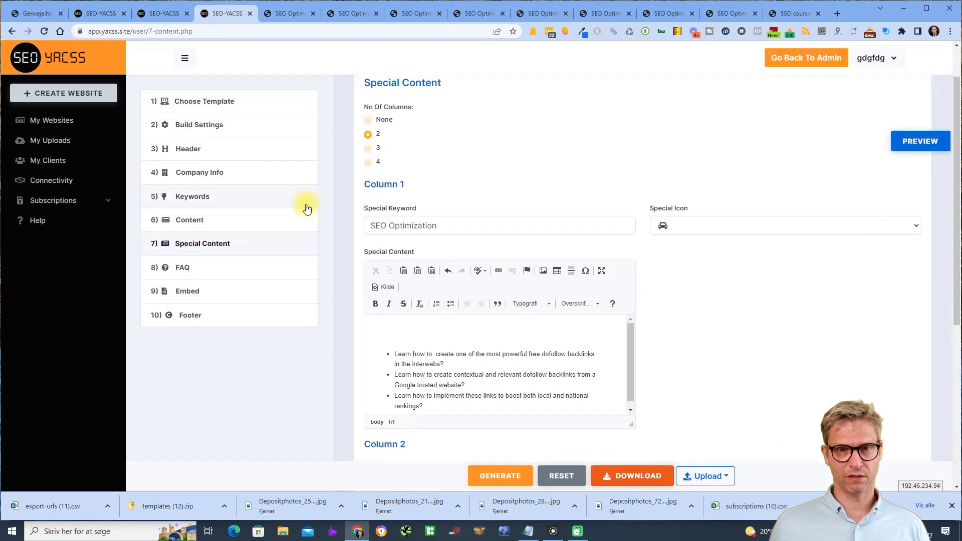
pyautogui.click(369, 164)
pyautogui.scroll(-11, 781, 333)
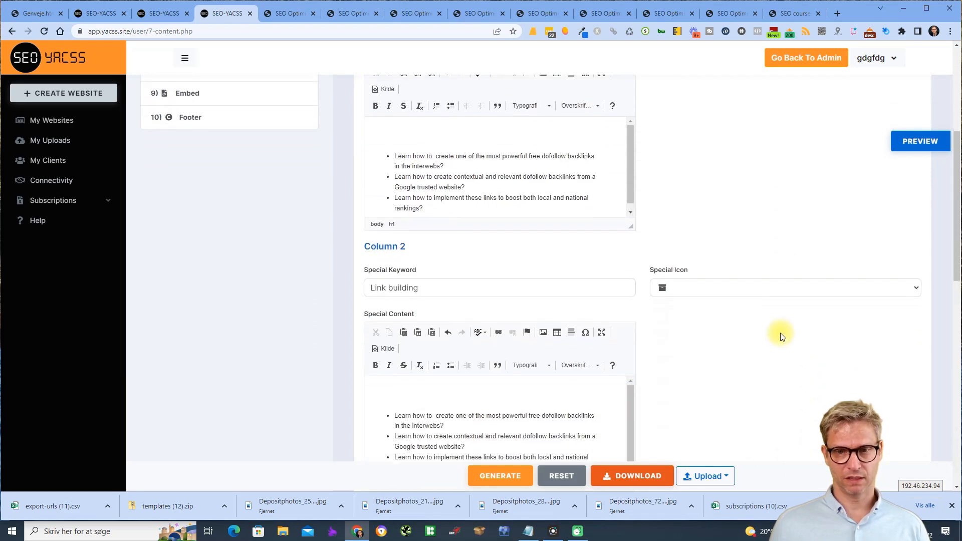
pyautogui.scroll(4, 672, 279)
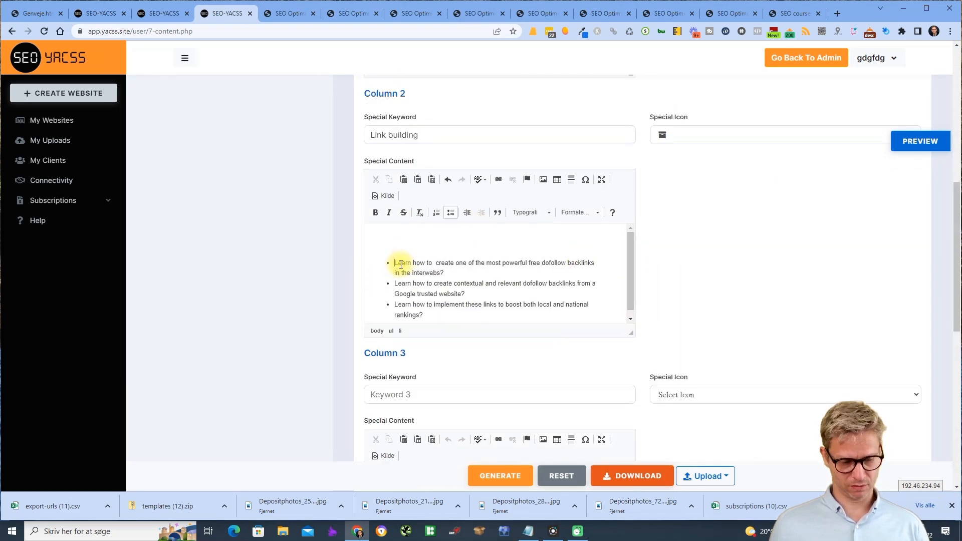
# - Copy Column 2's three course bullets into Columns 3 and 4
pyautogui.hotkey('ctrl', 'a')
pyautogui.hotkey('ctrl', 'c')
pyautogui.scroll(-6, 691, 304)
pyautogui.click(522, 257)
pyautogui.hotkey('ctrl', 'v')
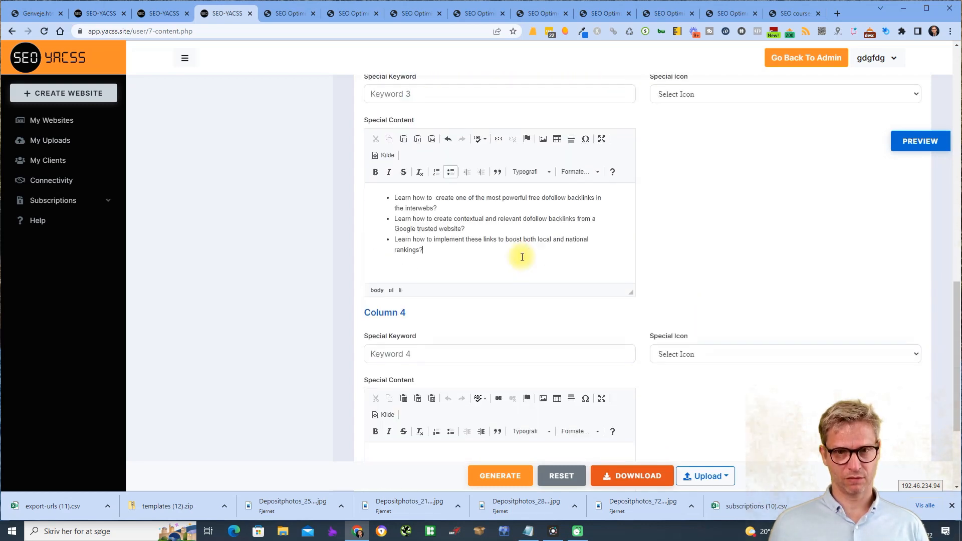
pyautogui.scroll(-3, 522, 257)
pyautogui.click(492, 314)
pyautogui.hotkey('ctrl', 'v')
pyautogui.scroll(7, 492, 309)
# - Enter SEO as the special keyword for Columns 3 and 4
pyautogui.click(437, 292)
pyautogui.write('SEO')
pyautogui.scroll(-7, 459, 290)
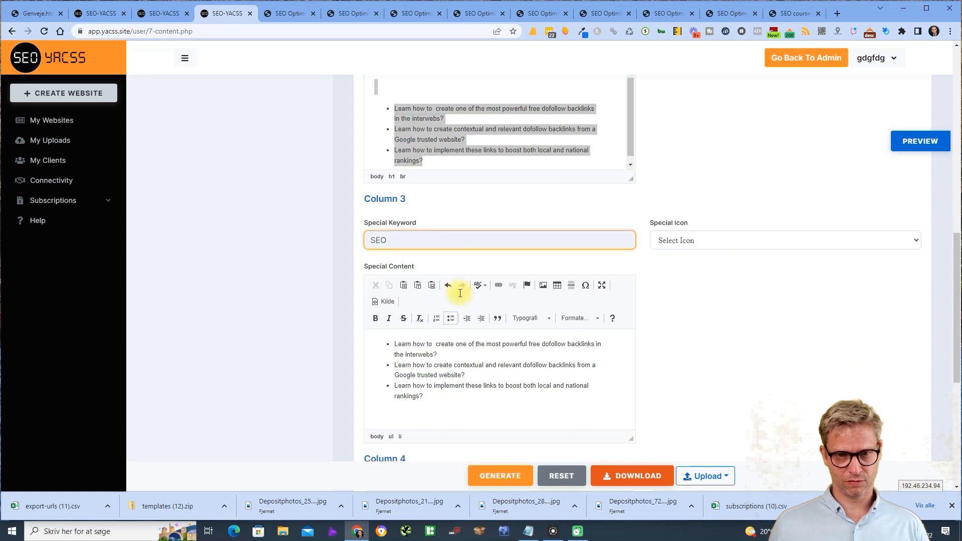
pyautogui.click(456, 200)
pyautogui.write('SEO')
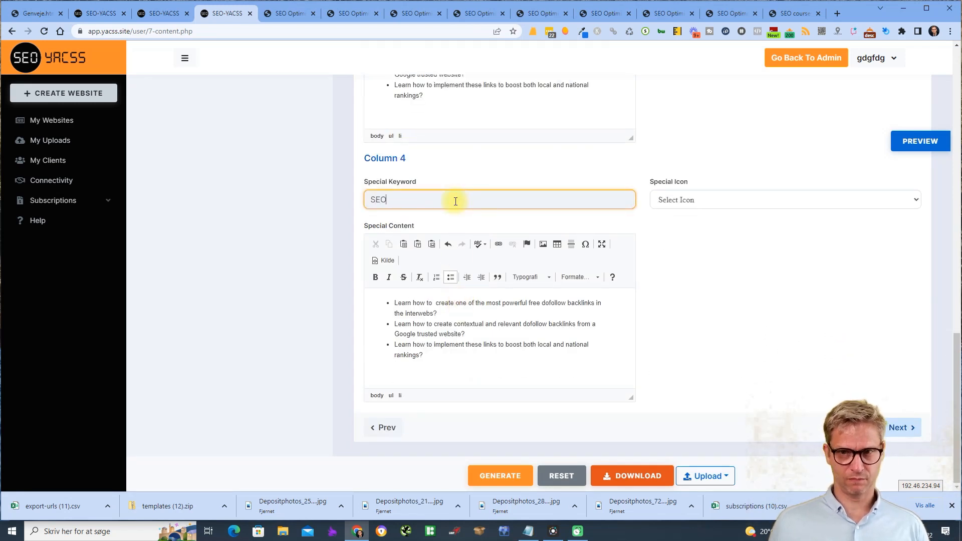
# - Give Column 4 the » icon and Column 3 the ambulance icon, then preview the site
pyautogui.click(773, 199)
pyautogui.click(717, 316)
pyautogui.scroll(5, 757, 290)
pyautogui.click(723, 196)
pyautogui.click(688, 245)
pyautogui.click(921, 141)
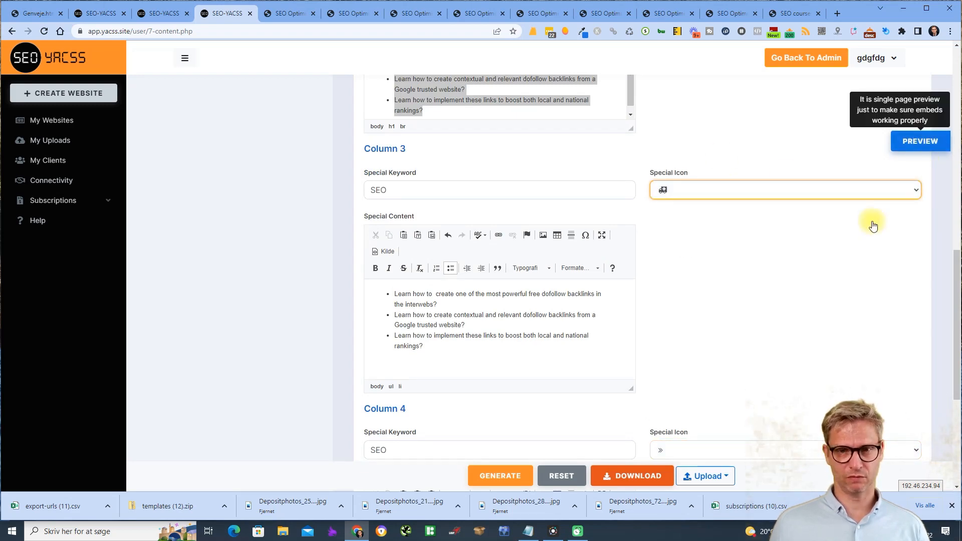
# - Scroll the preview to check all four feature boxes, then return to Choose Template
pyautogui.scroll(-7, 852, 225)
pyautogui.scroll(-10, 827, 242)
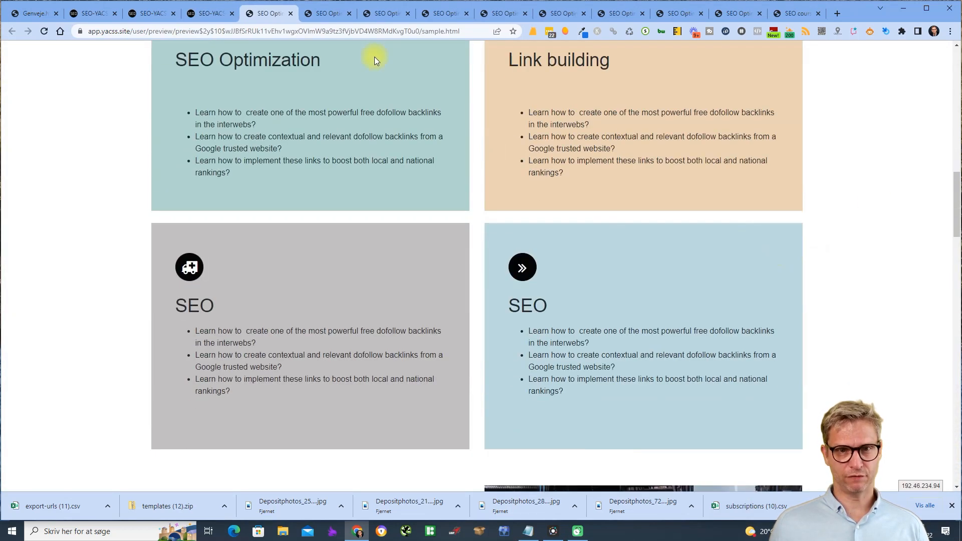
pyautogui.scroll(7, 729, 241)
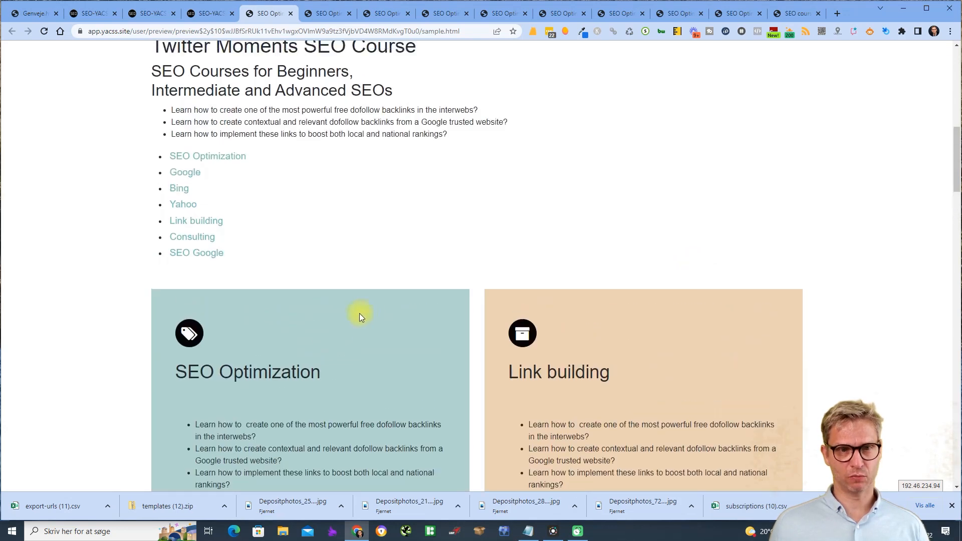
pyautogui.scroll(-3, 590, 376)
pyautogui.scroll(-5, 590, 360)
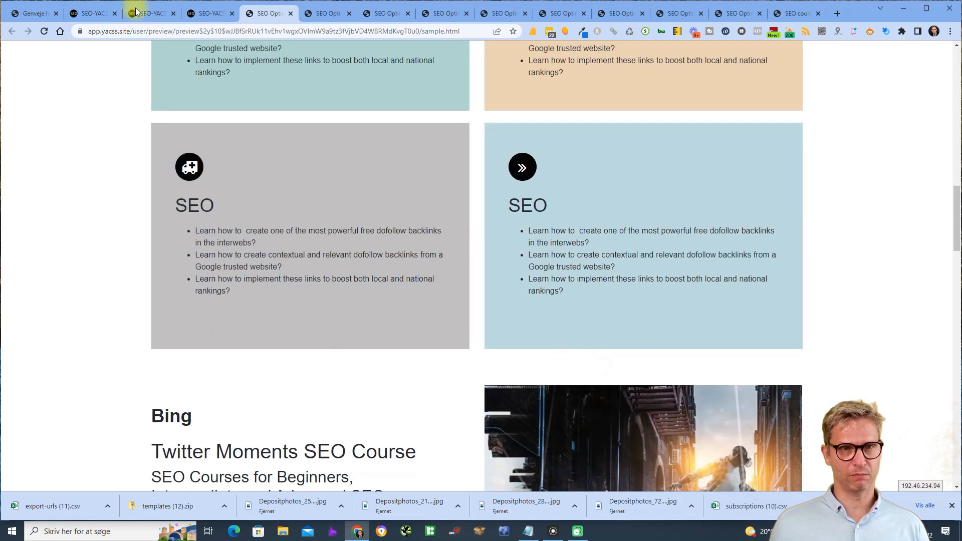
pyautogui.click(218, 15)
pyautogui.scroll(10, 339, 129)
pyautogui.click(198, 151)
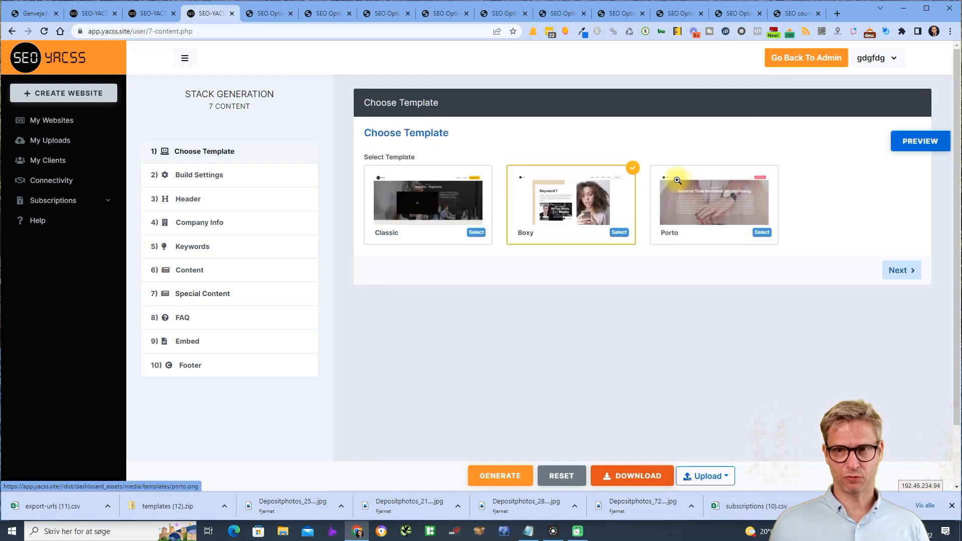
# - Select the Porto template and review its four bulleted feature boxes in the preview
pyautogui.click(762, 233)
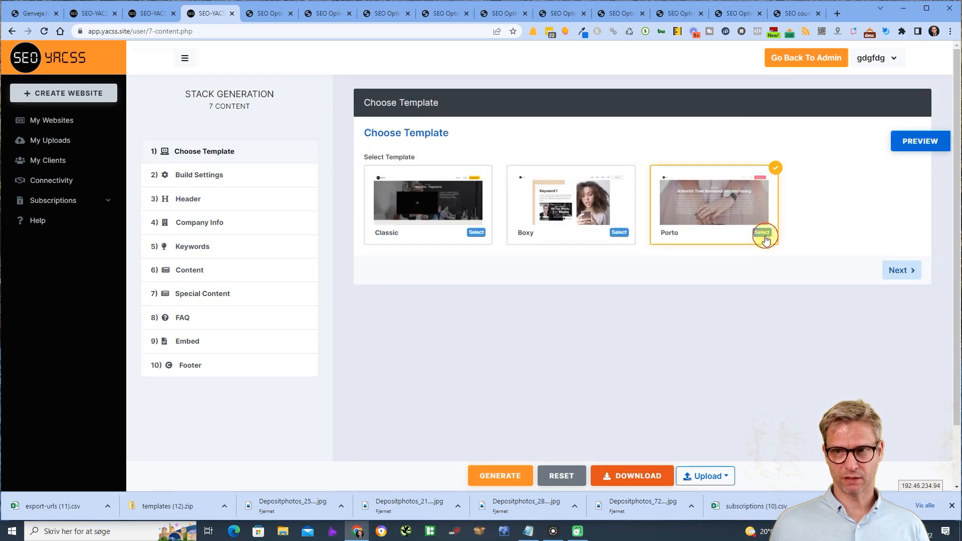
pyautogui.click(922, 141)
pyautogui.scroll(-8, 897, 166)
pyautogui.scroll(3, 225, 181)
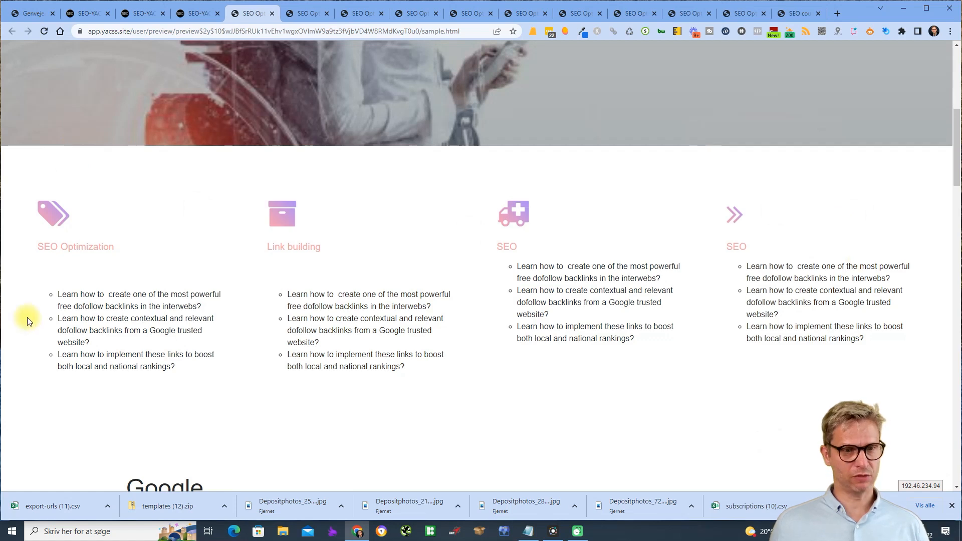
pyautogui.moveTo(120, 306); pyautogui.dragTo(144, 332)
pyautogui.click(143, 331)
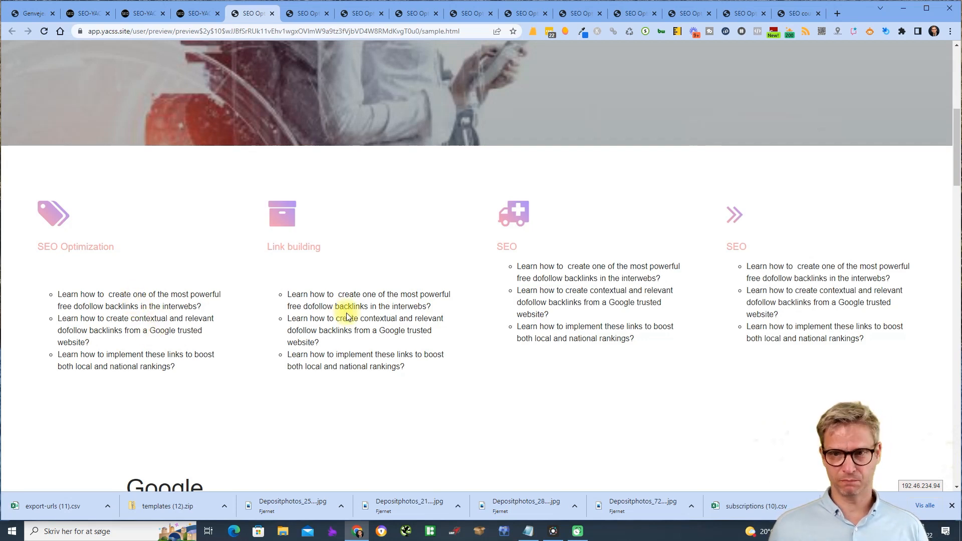
pyautogui.click(204, 20)
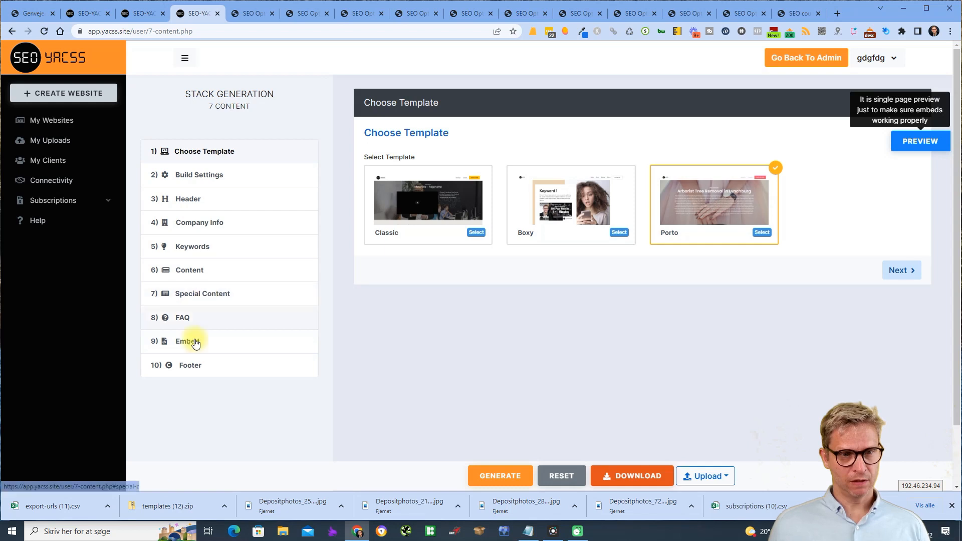
# - In the FAQ step, enter the question 'What is seo?' and its answer
pyautogui.click(193, 322)
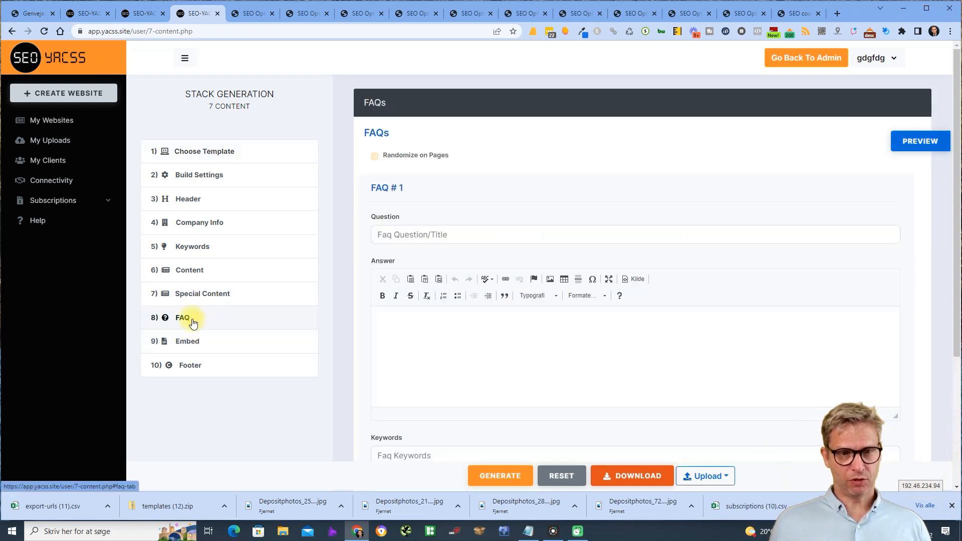
pyautogui.click(573, 236)
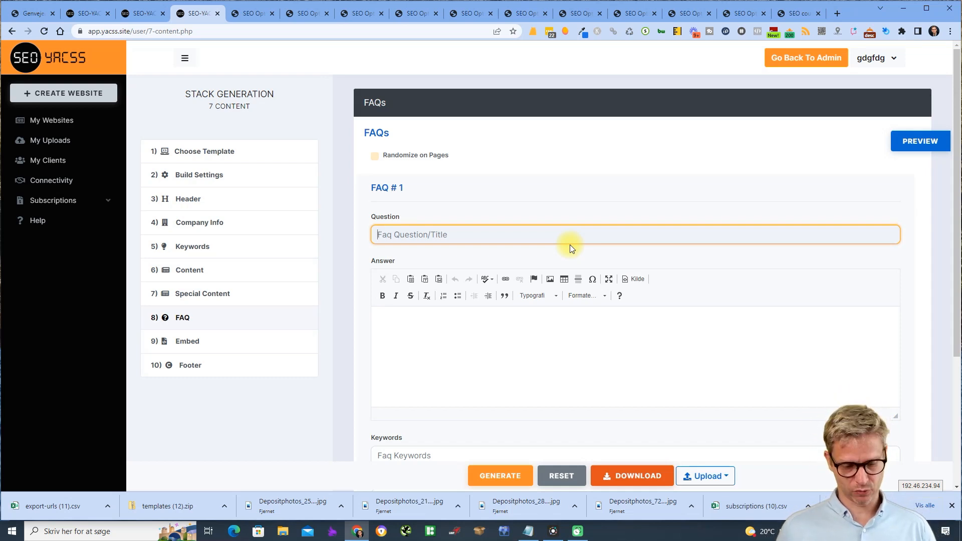
pyautogui.write('W')
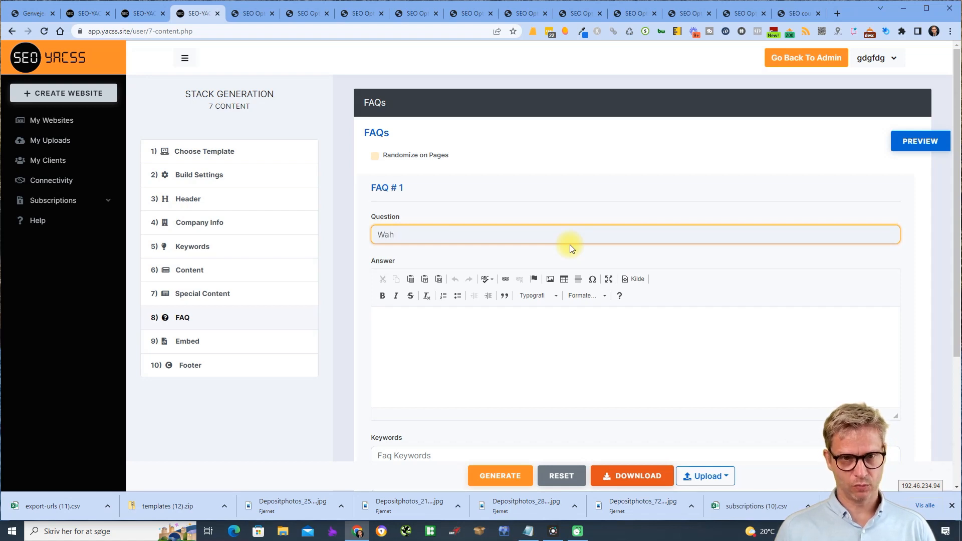
pyautogui.write('hat is seo?')
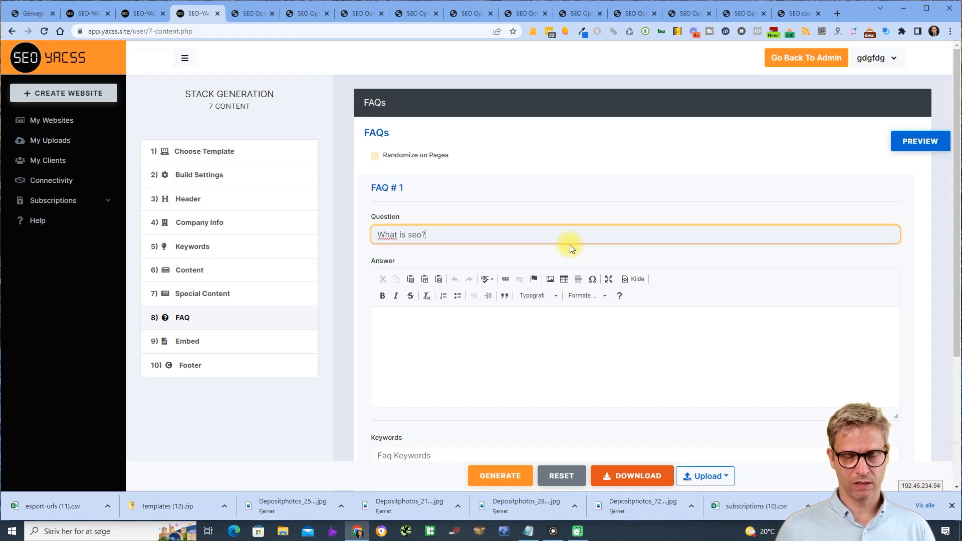
pyautogui.press('Tab')
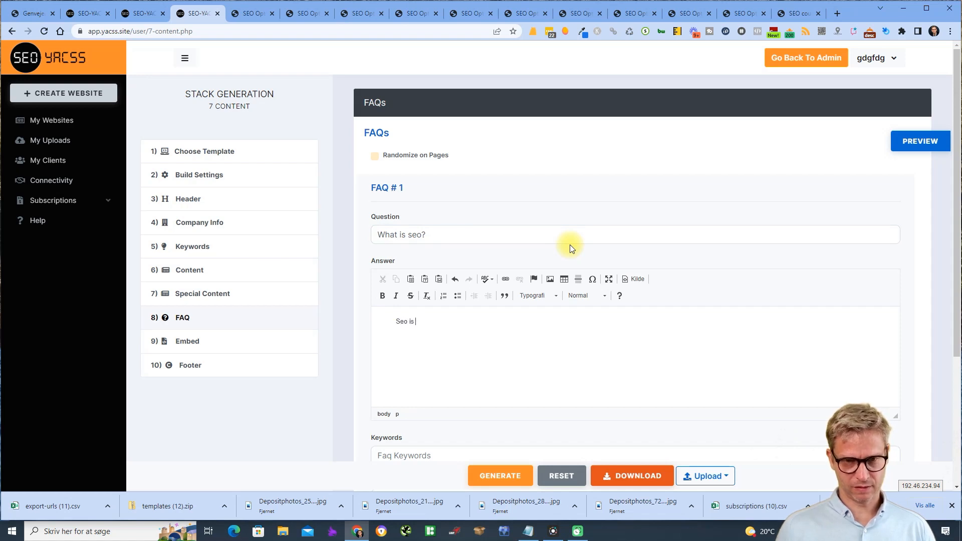
pyautogui.write('thing')
pyautogui.press('BackSpace')
pyautogui.press('BackSpace')
pyautogui.press('BackSpace')
pyautogui.press('BackSpace')
pyautogui.write('hion')
pyautogui.press('BackSpace')
pyautogui.press('BackSpace')
pyautogui.write('ng')
pyautogui.press('BackSpace')
pyautogui.press('BackSpace')
pyautogui.write('ngs.')
# - Set keywords seo, google, bing, headline 'Seo optimization', name 'Questions about seo', and add a second FAQ
pyautogui.scroll(-4, 601, 236)
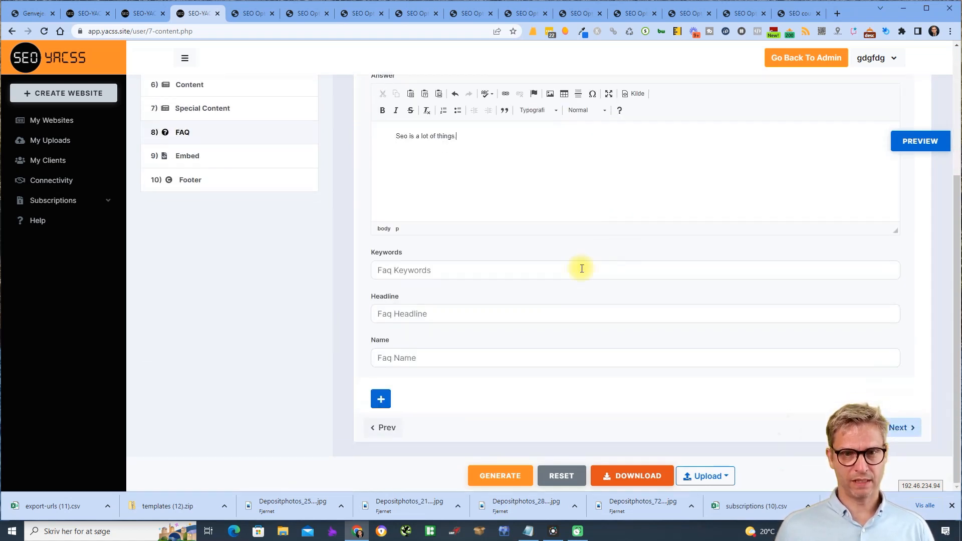
pyautogui.click(389, 274)
pyautogui.write('seo, google, bing')
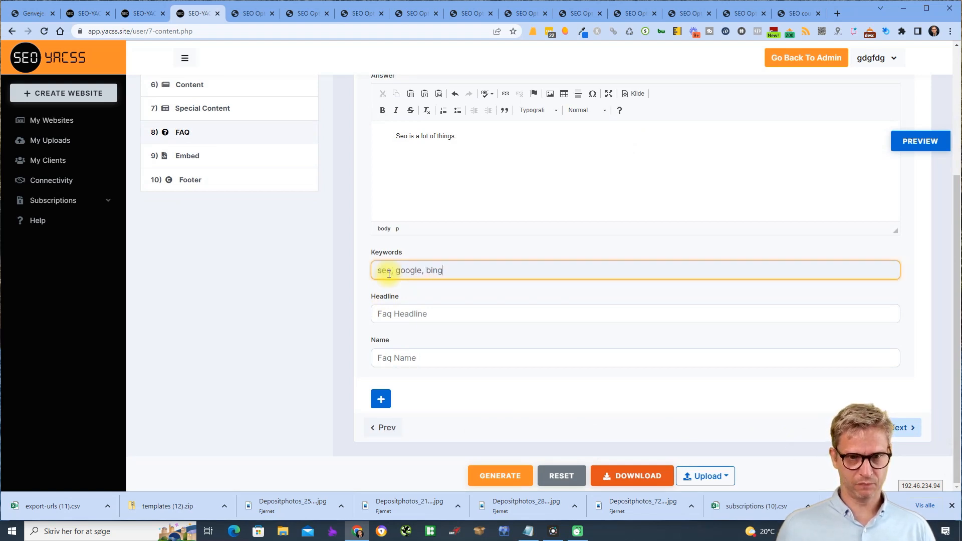
pyautogui.click(440, 315)
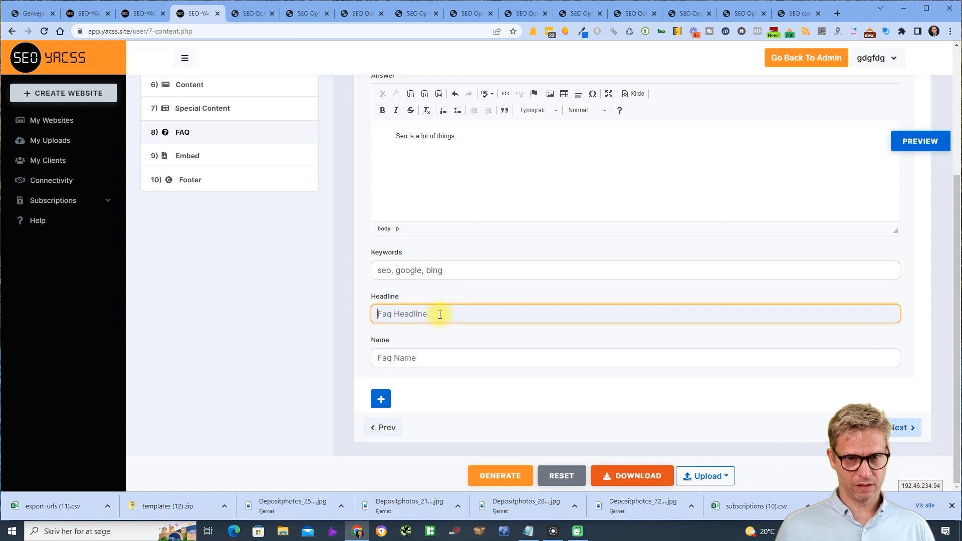
pyautogui.write('S')
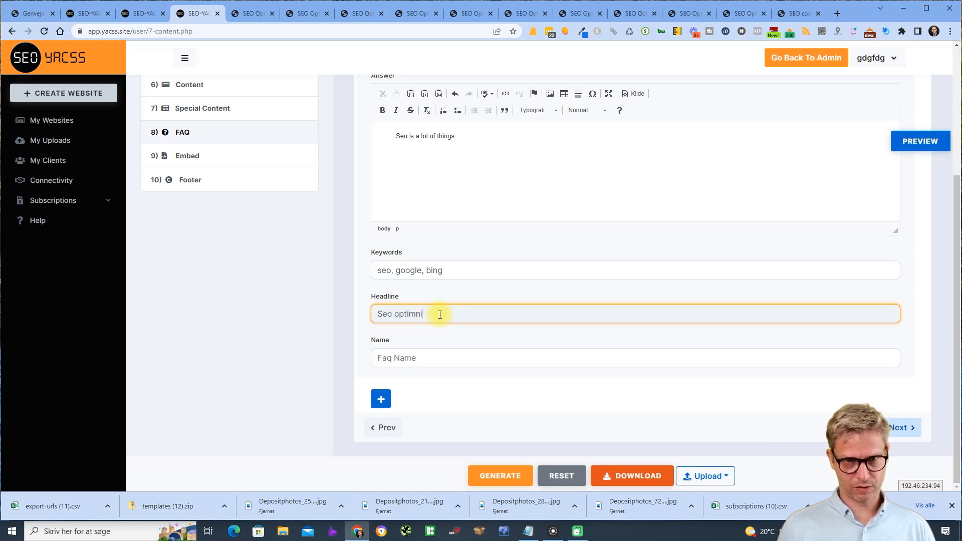
pyautogui.write('eo optimization')
pyautogui.press('Tab')
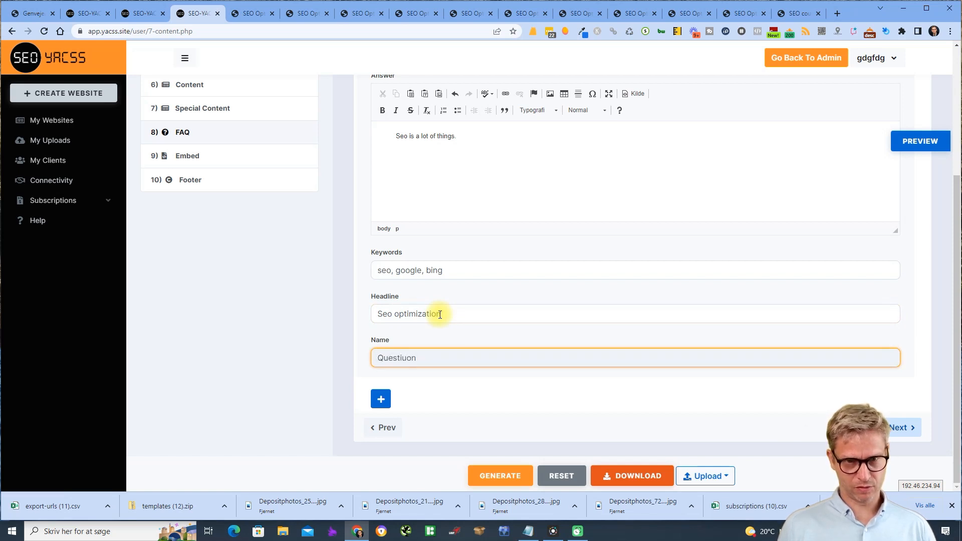
pyautogui.write('Questions about seo')
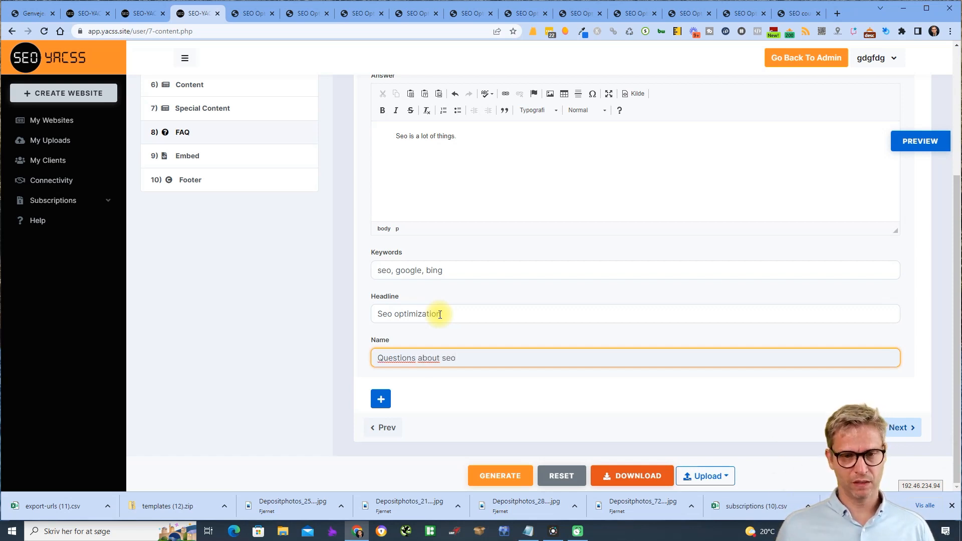
pyautogui.click(381, 399)
pyautogui.scroll(-4, 531, 272)
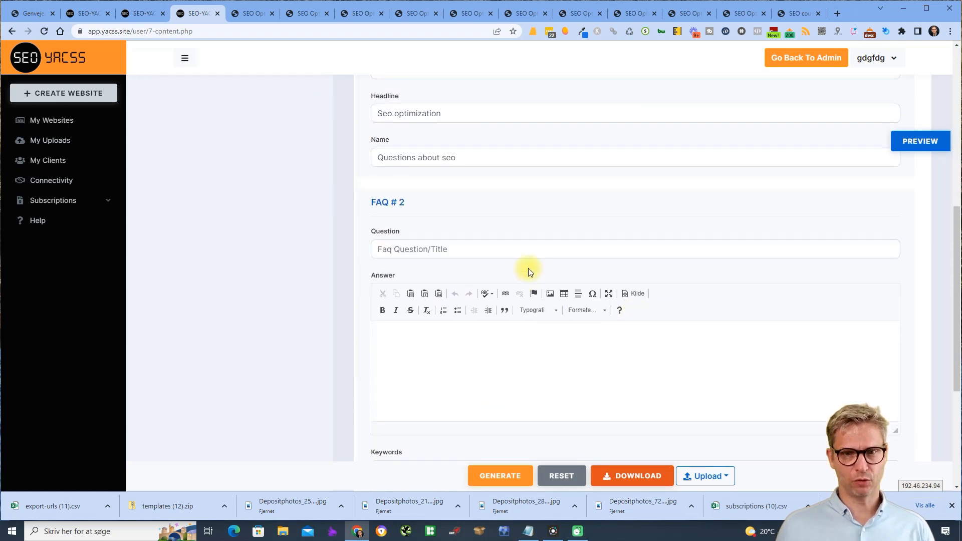
# - Enter the second FAQ question 'What is linkbuilding?' with answer 'Link building is links'
pyautogui.click(530, 248)
pyautogui.write('What is link')
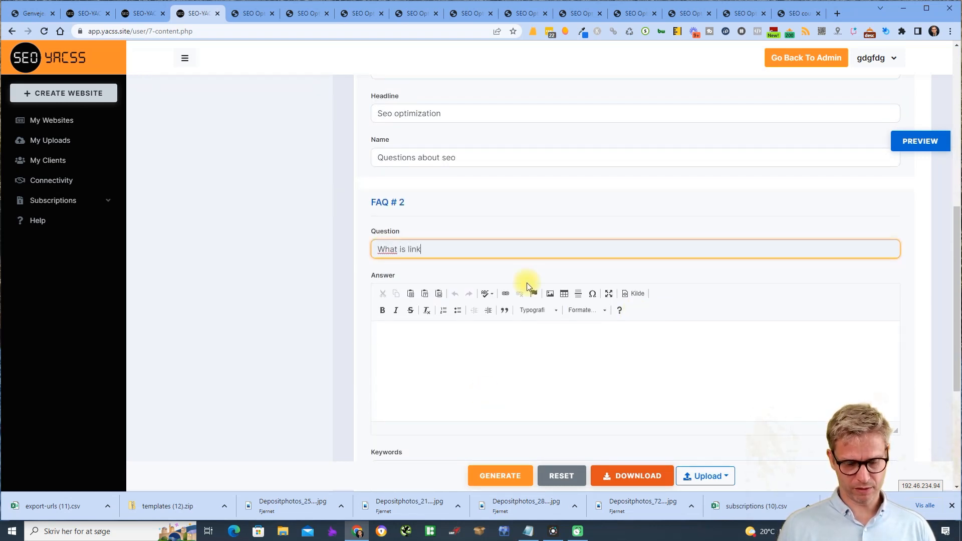
pyautogui.write('building')
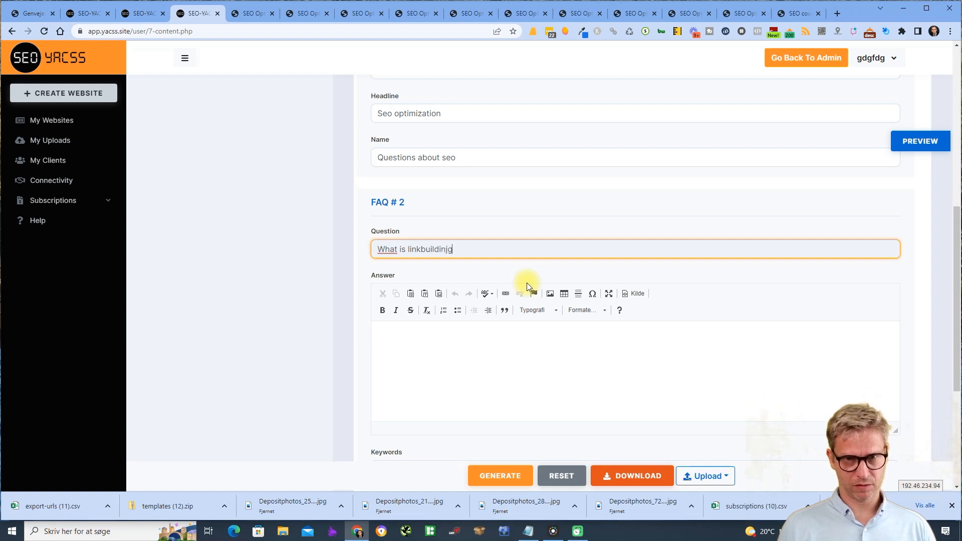
pyautogui.write('+?')
pyautogui.press('BackSpace')
pyautogui.press('BackSpace')
pyautogui.write('?')
pyautogui.press('Tab')
pyautogui.write('LOinkb')
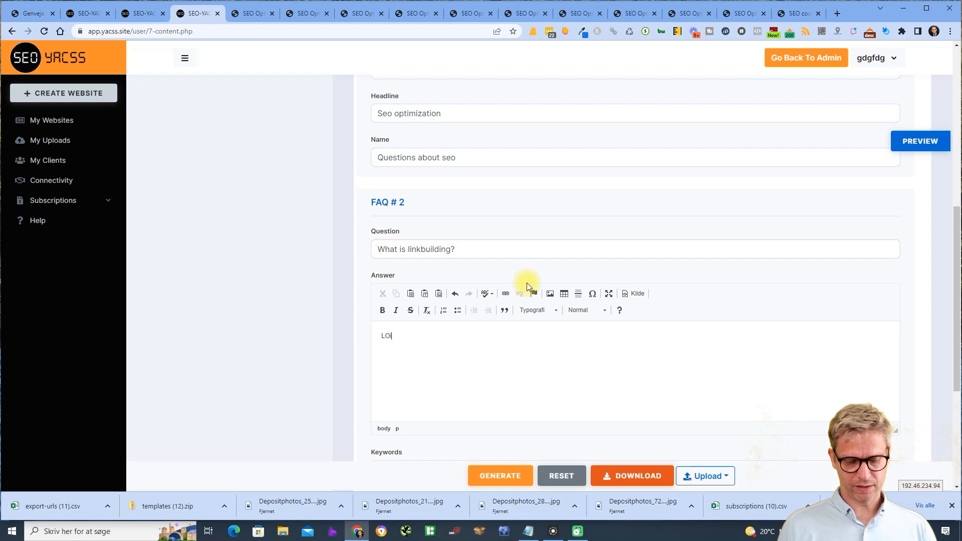
pyautogui.press('BackSpace')
pyautogui.press('BackSpace')
pyautogui.press('BackSpace')
pyautogui.press('BackSpace')
pyautogui.press('BackSpace')
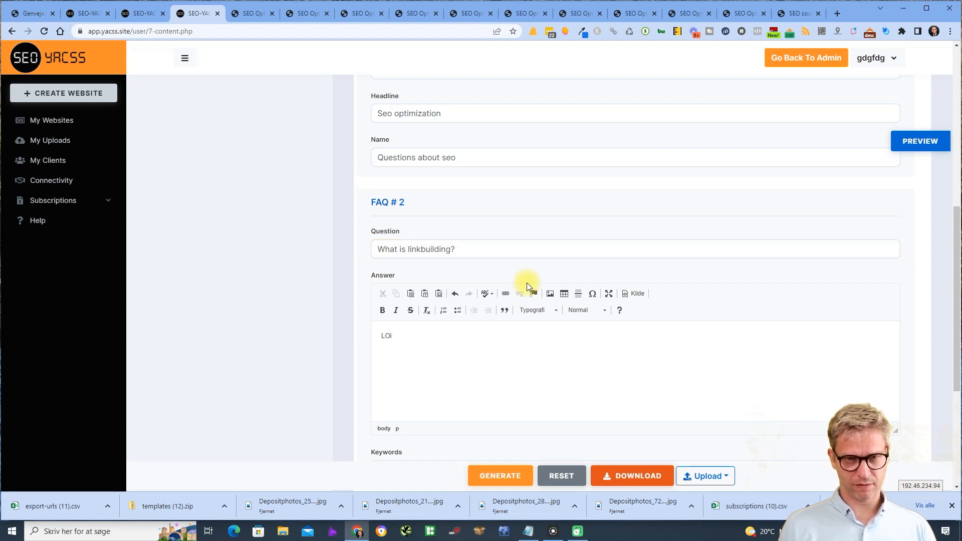
pyautogui.write('ink building is lin')
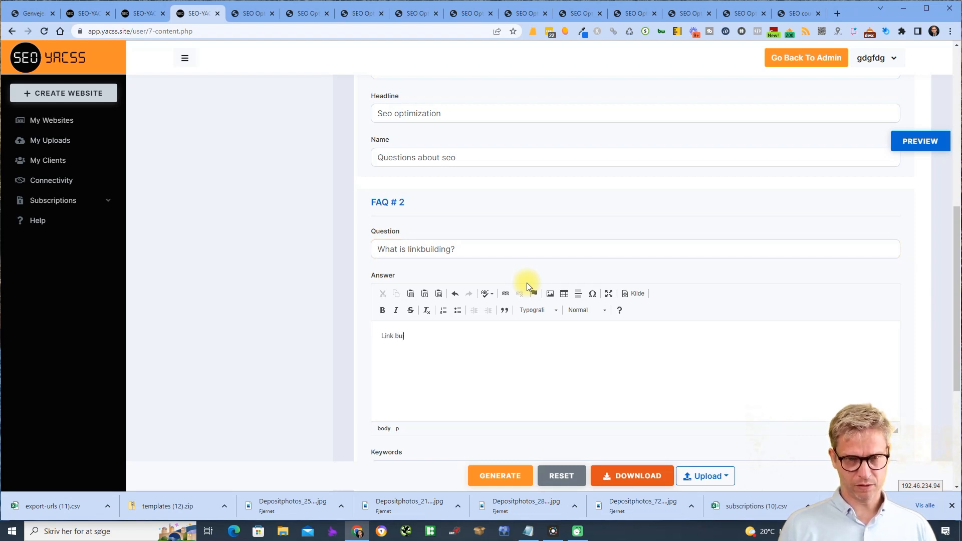
pyautogui.write('ks')
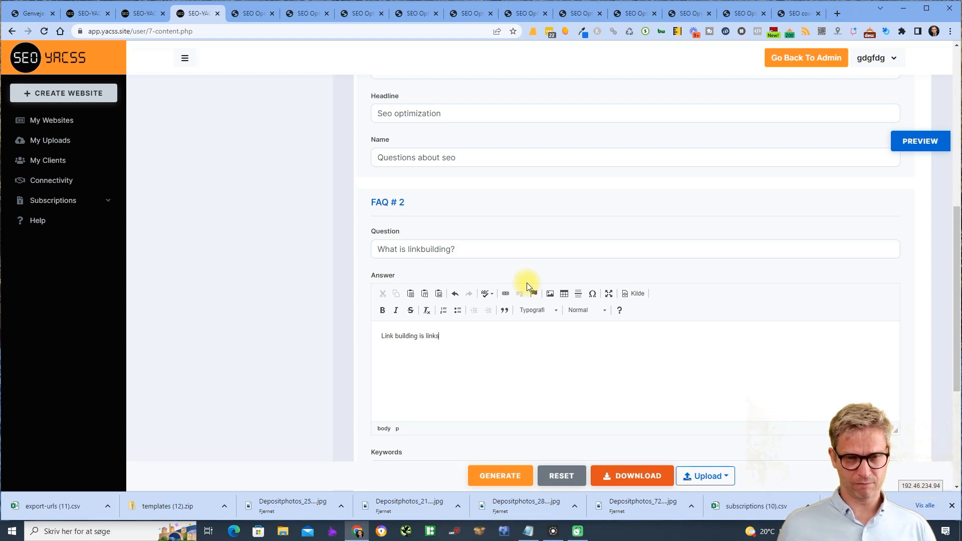
# - Give it keywords link, links, linkbuilding, backlinks, headline and name 'Links', then preview the page
pyautogui.scroll(-4, 525, 277)
pyautogui.click(482, 244)
pyautogui.write('link, links,')
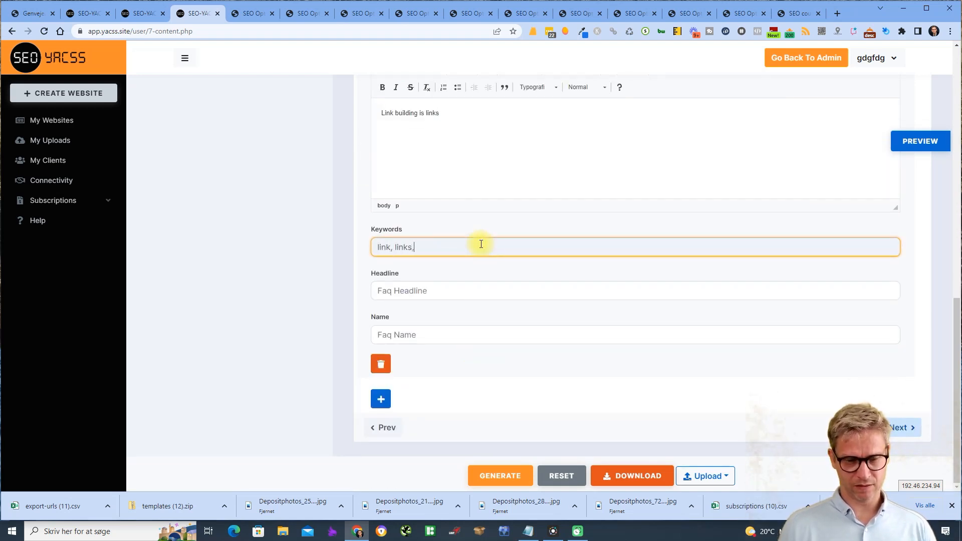
pyautogui.write(' linkbuilding')
pyautogui.press('BackSpace')
pyautogui.press('BackSpace')
pyautogui.press('BackSpace')
pyautogui.press('BackSpace')
pyautogui.press('BackSpace')
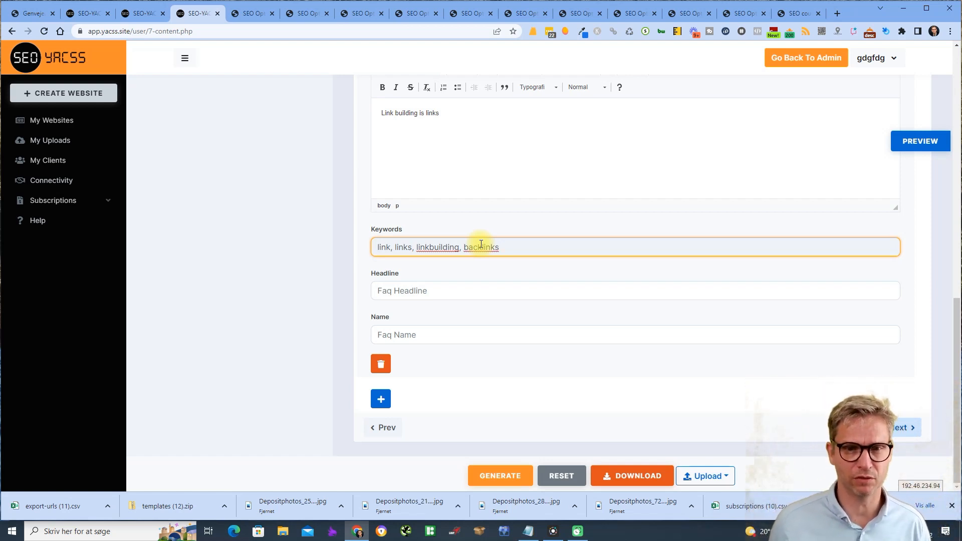
pyautogui.click(462, 279)
pyautogui.click(480, 296)
pyautogui.write('Links')
pyautogui.press('Tab')
pyautogui.write('Links')
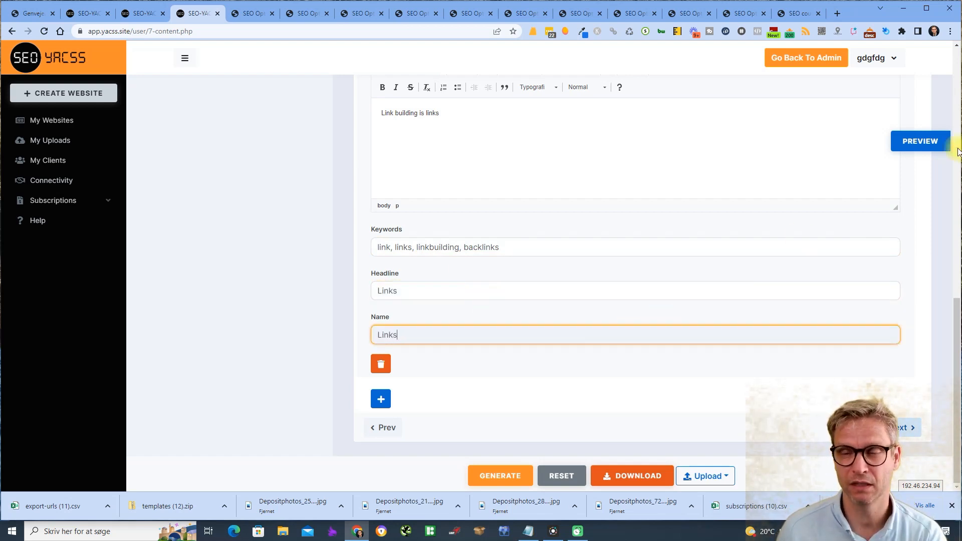
pyautogui.click(919, 142)
pyautogui.scroll(-15, 860, 183)
pyautogui.click(612, 252)
pyautogui.click(610, 253)
pyautogui.click(628, 314)
pyautogui.click(624, 314)
pyautogui.rightClick(780, 261)
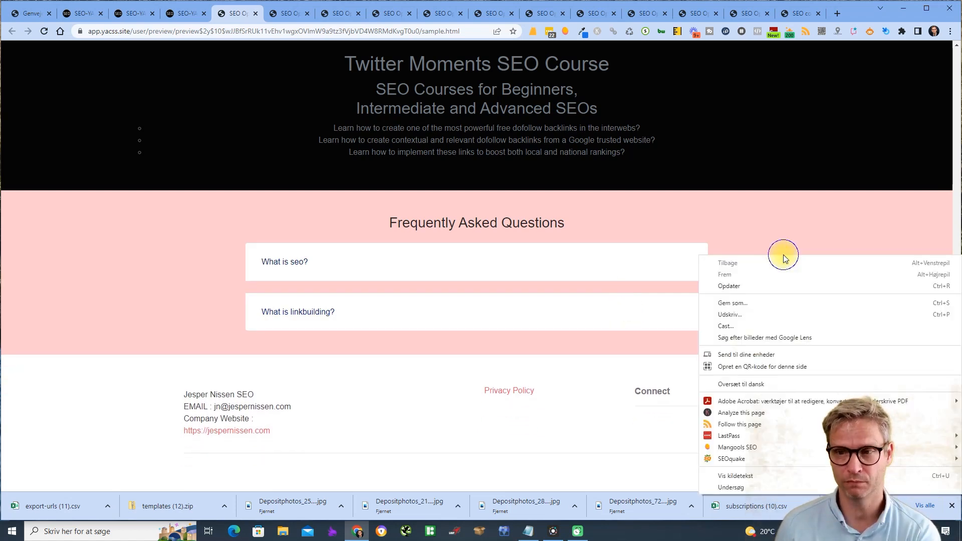
pyautogui.click(779, 476)
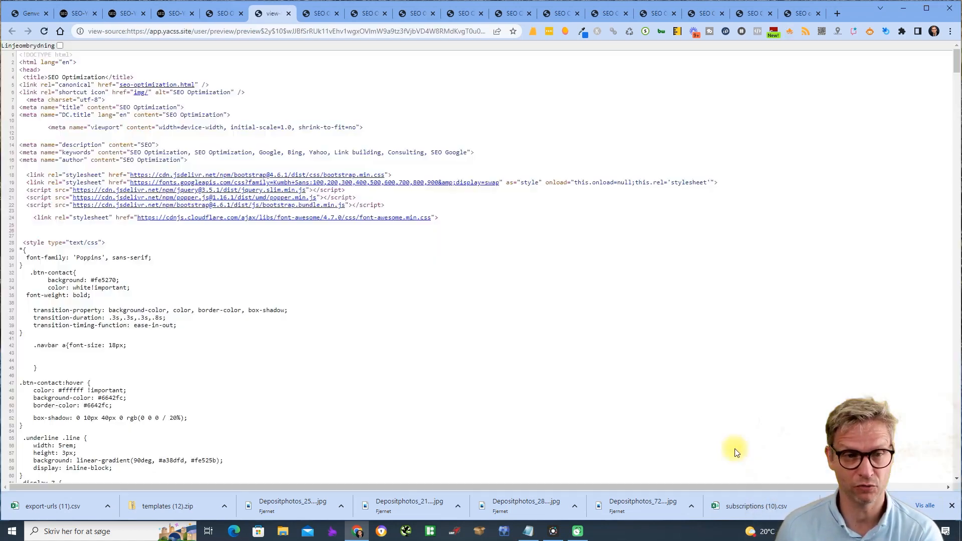
pyautogui.scroll(-6, 158, 223)
pyautogui.scroll(-20, 158, 223)
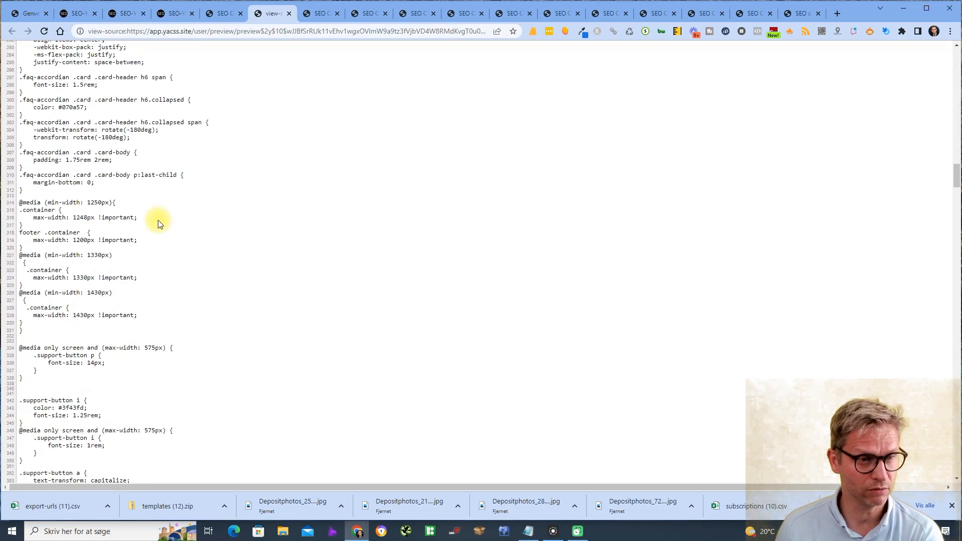
pyautogui.scroll(5, 157, 220)
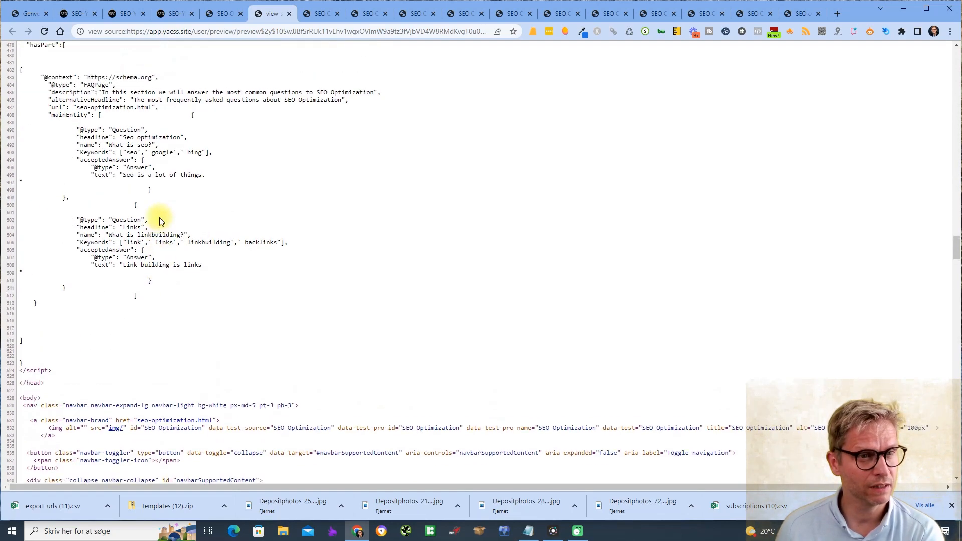
pyautogui.scroll(-2, 64, 247)
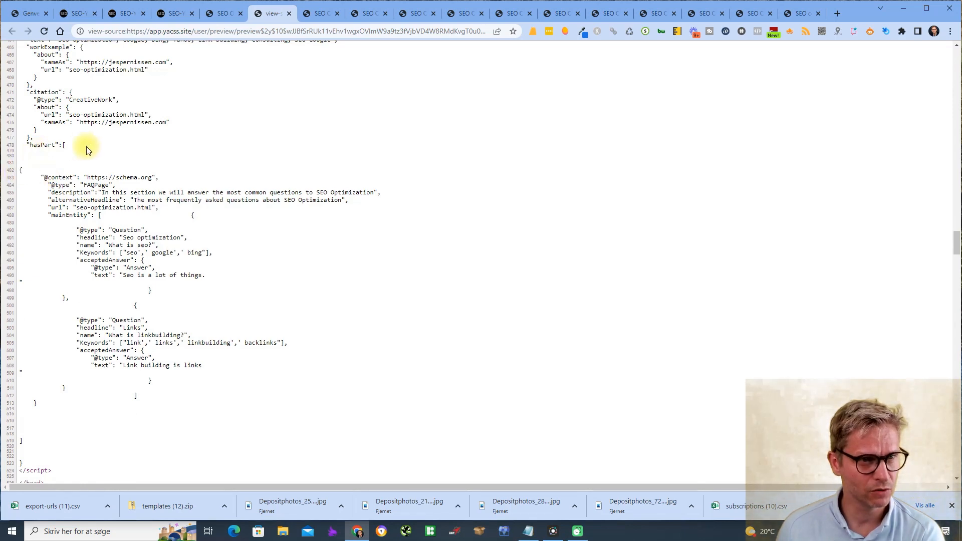
pyautogui.scroll(14, 83, 152)
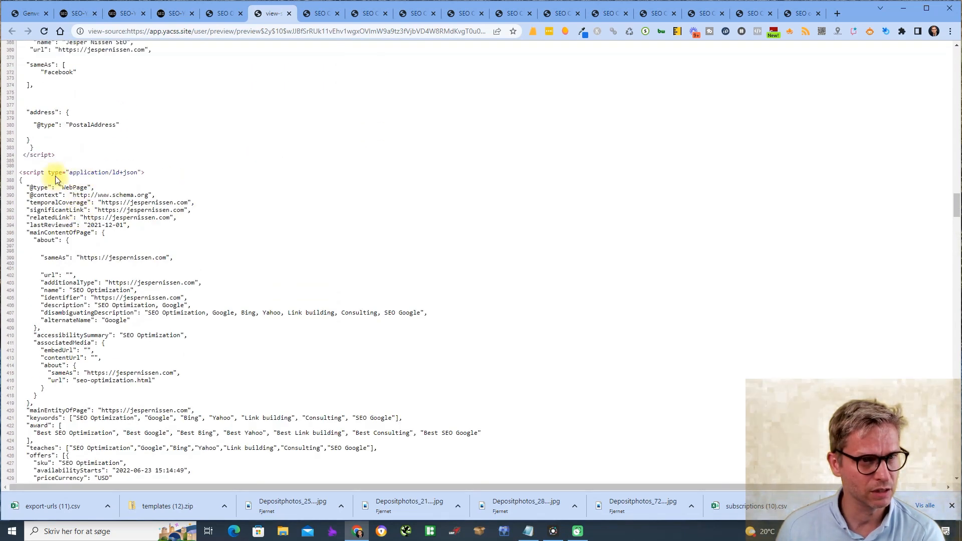
pyautogui.moveTo(56, 181); pyautogui.dragTo(95, 183)
pyautogui.scroll(-3, 225, 193)
pyautogui.scroll(-10, 226, 193)
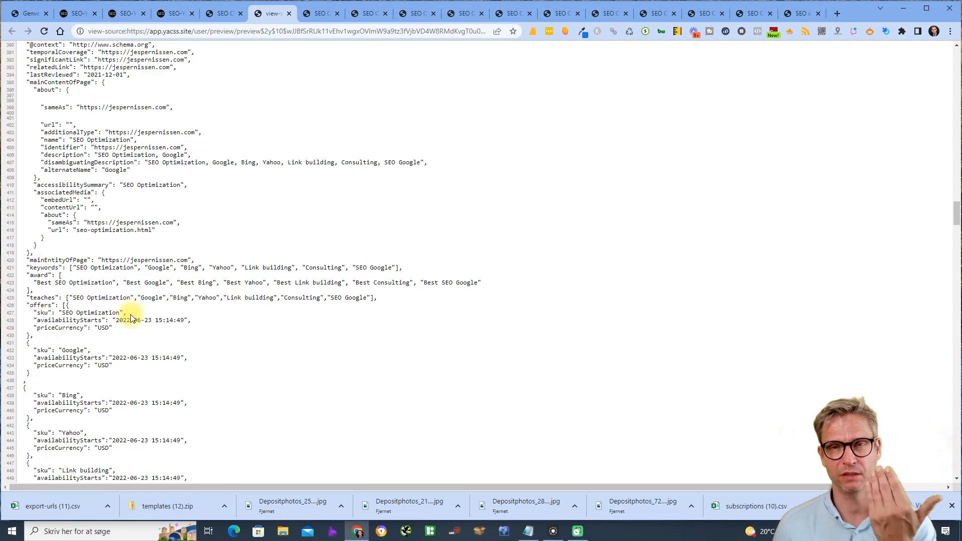
pyautogui.moveTo(36, 196); pyautogui.dragTo(59, 196)
pyautogui.moveTo(77, 235); pyautogui.dragTo(372, 242)
pyautogui.click(127, 242)
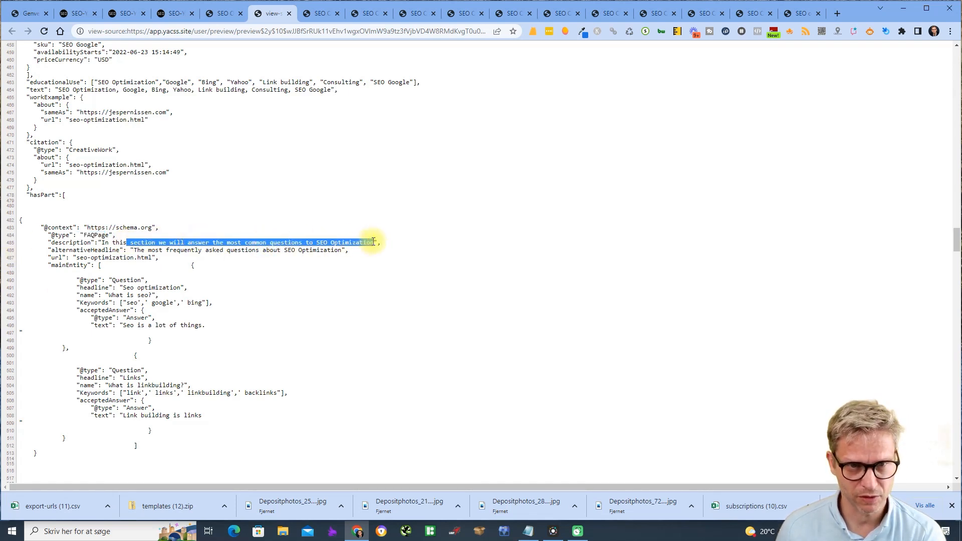
pyautogui.click(372, 242)
pyautogui.tripleClick(374, 243)
pyautogui.click(321, 242)
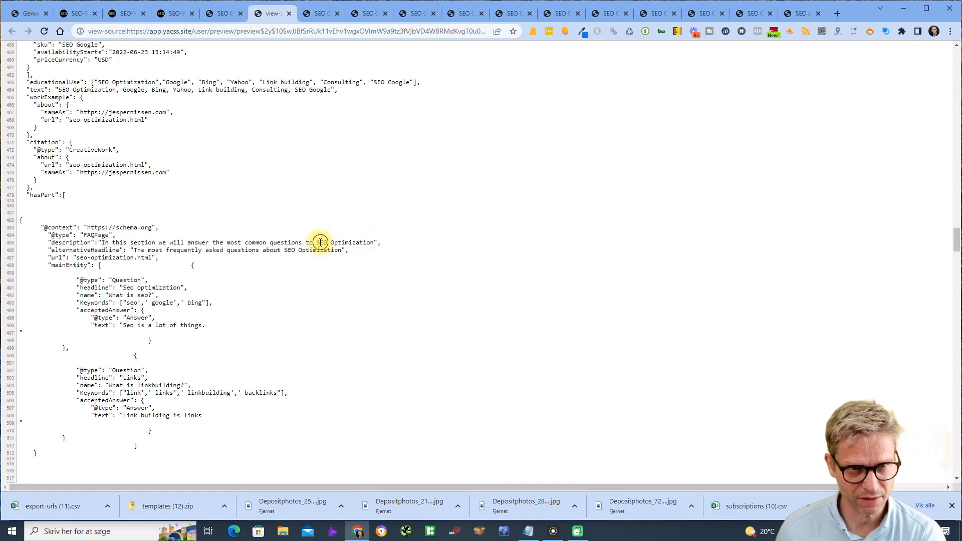
pyautogui.moveTo(316, 243); pyautogui.dragTo(373, 242)
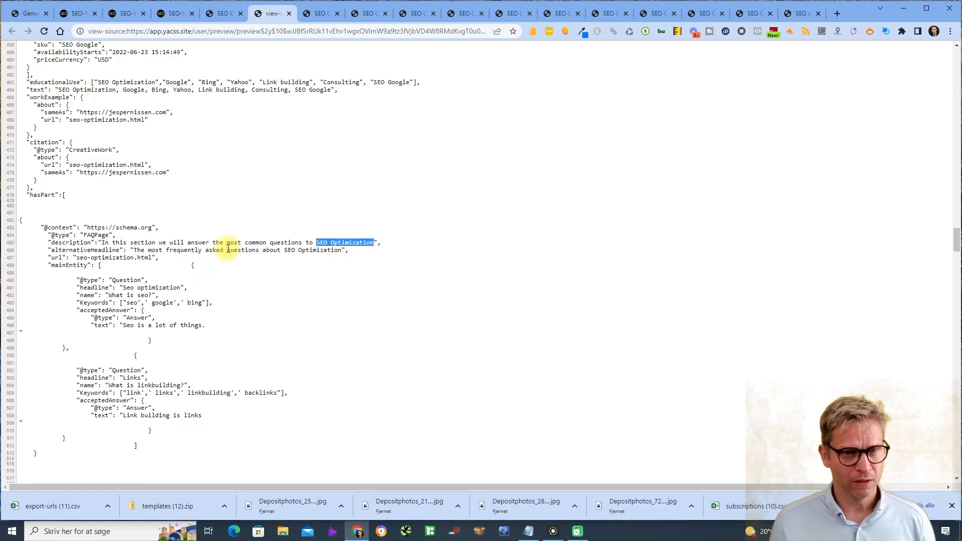
pyautogui.click(354, 244)
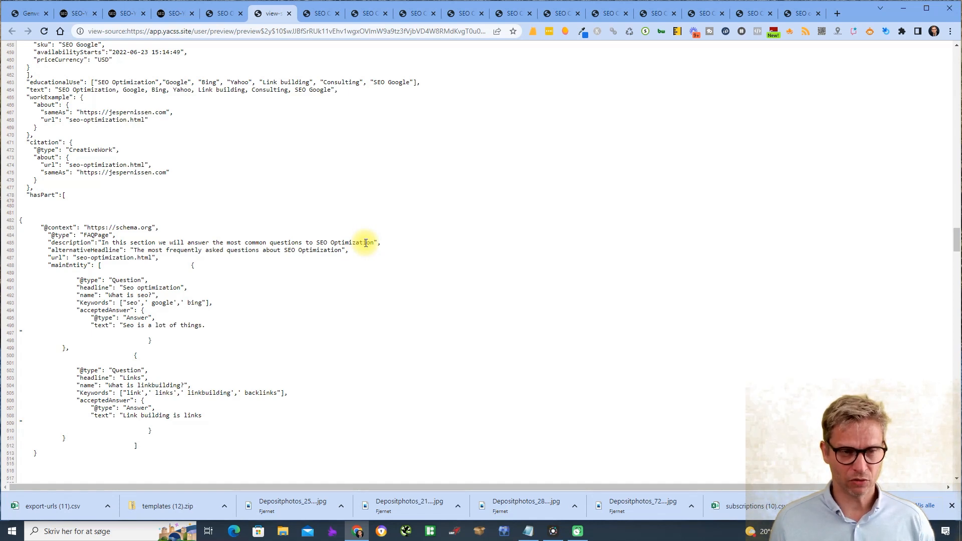
pyautogui.doubleClick(143, 288)
pyautogui.tripleClick(126, 298)
pyautogui.click(131, 301)
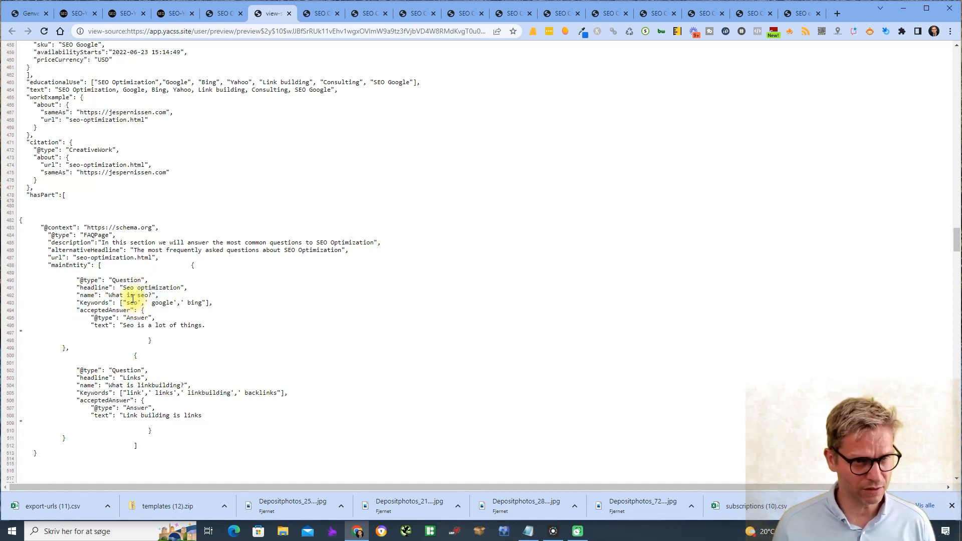
pyautogui.scroll(-2, 175, 305)
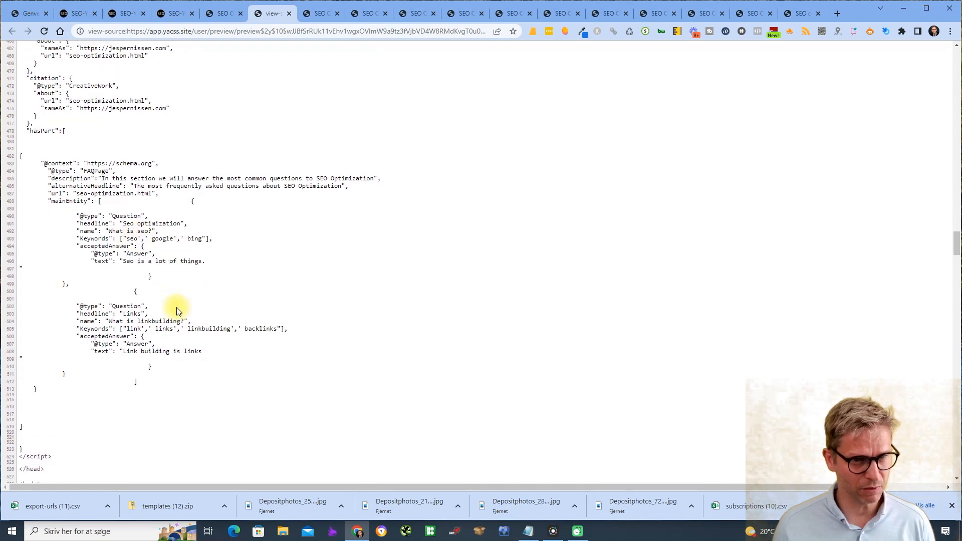
pyautogui.scroll(-2, 200, 311)
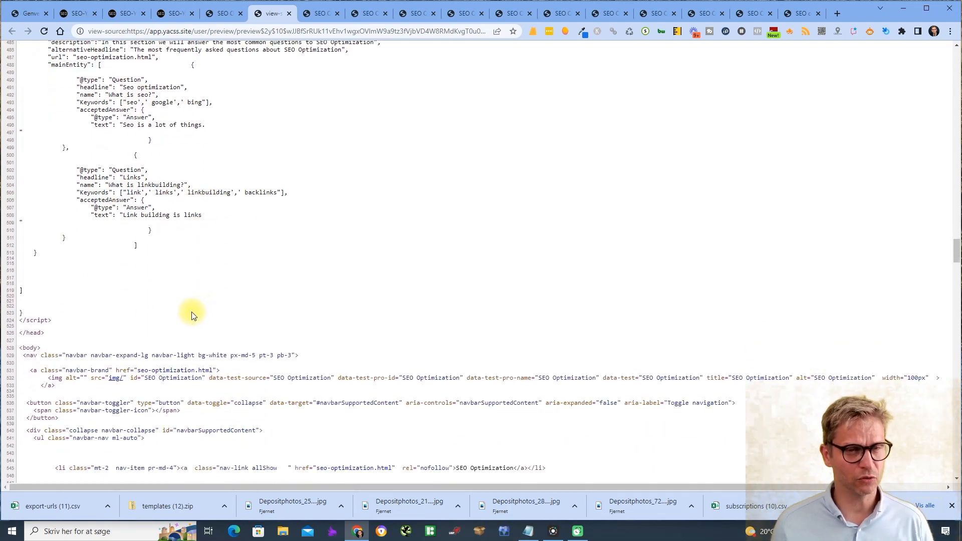
pyautogui.click(289, 13)
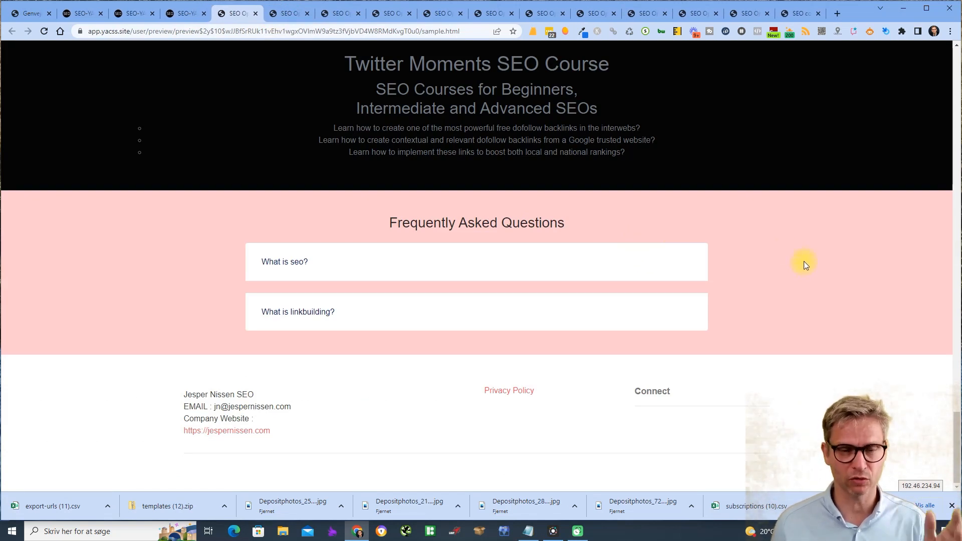
# - Back in the FAQ editor, enable Randomize on Pages and set FAQs per page to 3
pyautogui.click(185, 13)
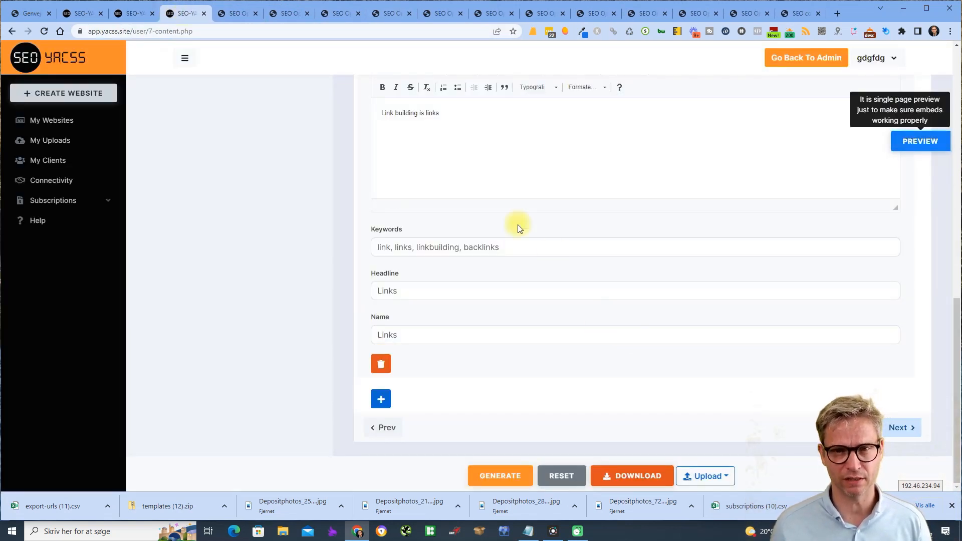
pyautogui.click(551, 247)
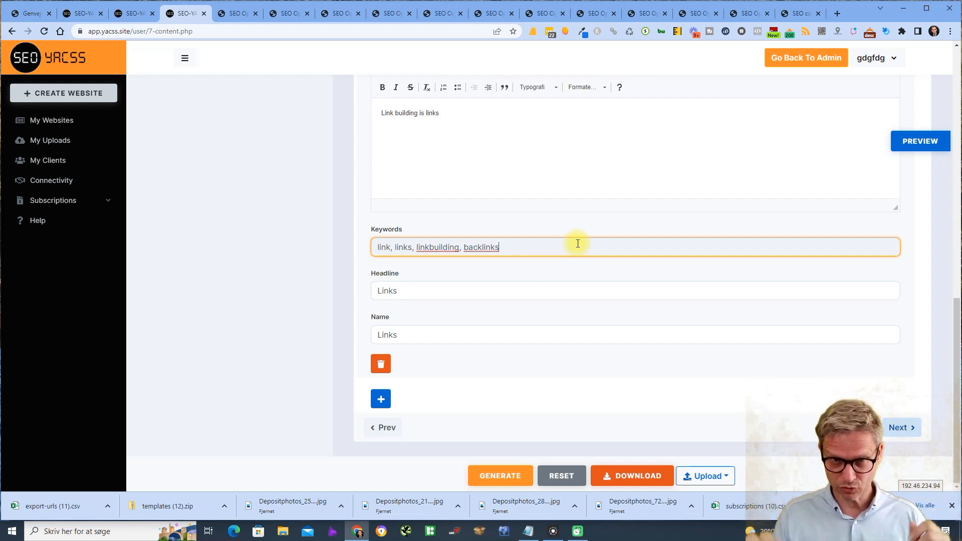
pyautogui.scroll(12, 577, 244)
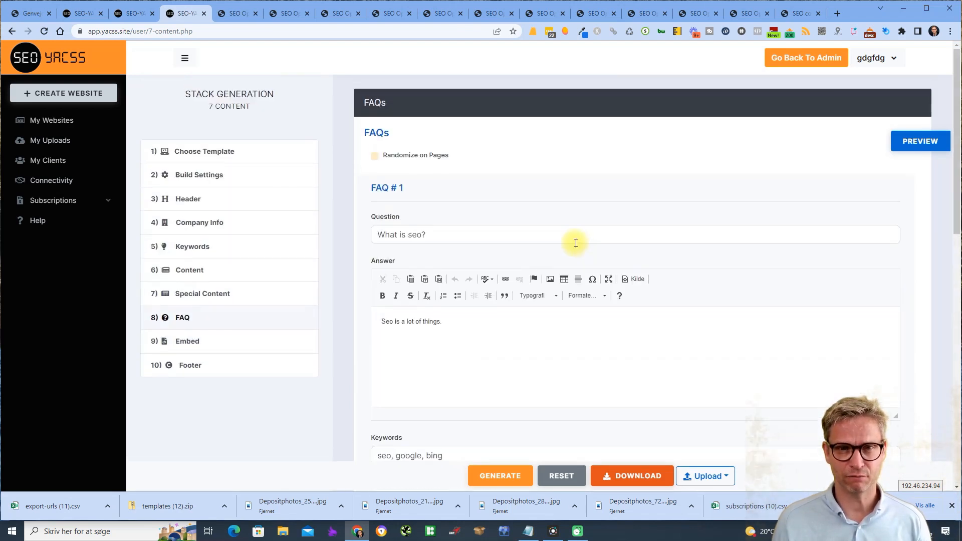
pyautogui.click(375, 155)
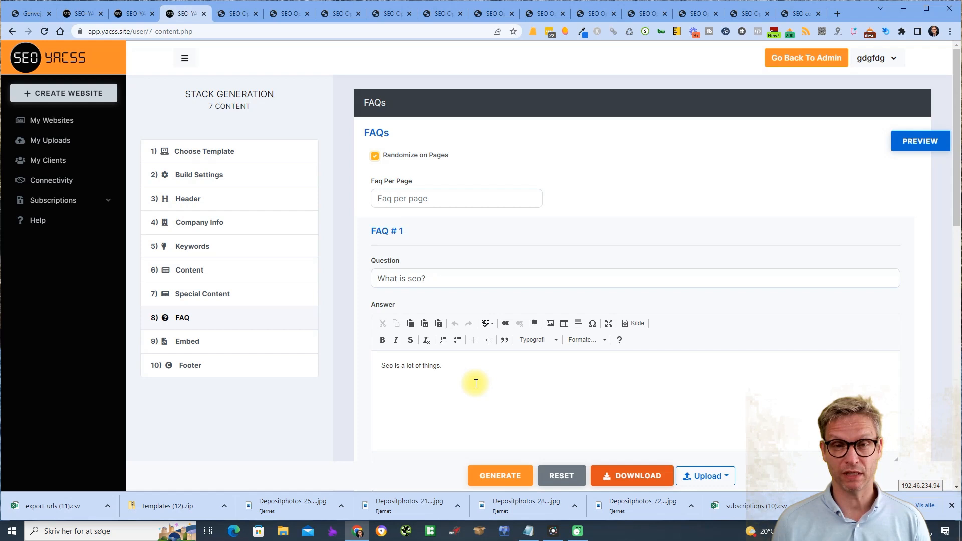
pyautogui.scroll(-12, 476, 383)
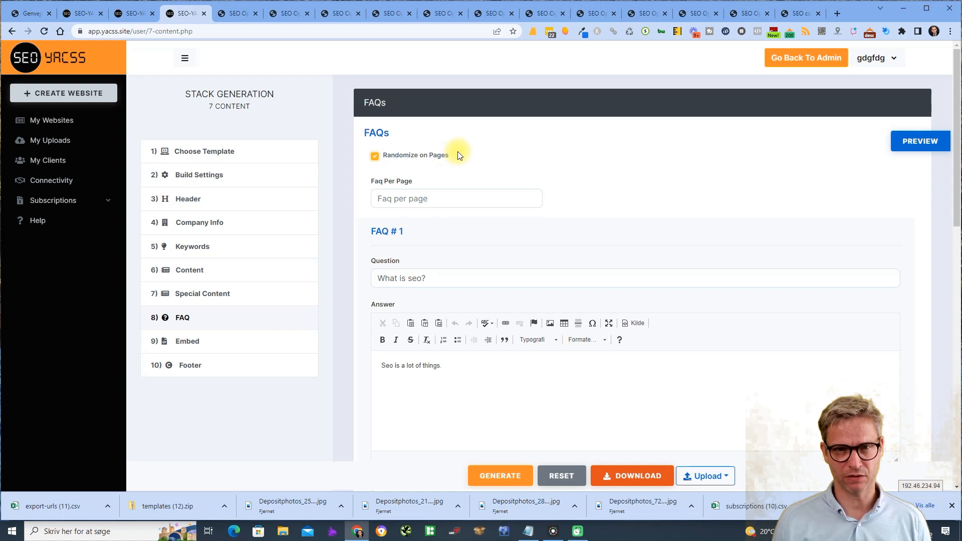
pyautogui.click(435, 198)
pyautogui.write('3')
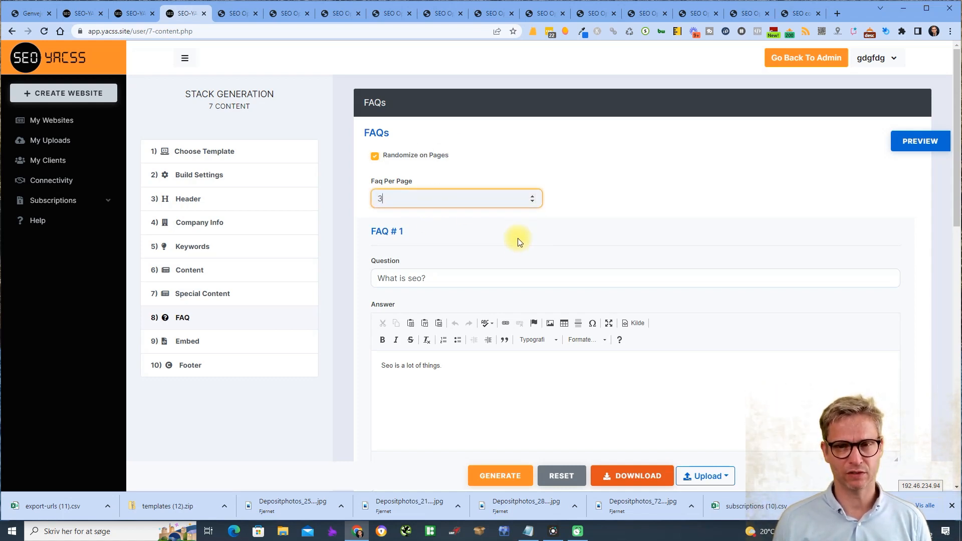
pyautogui.click(759, 176)
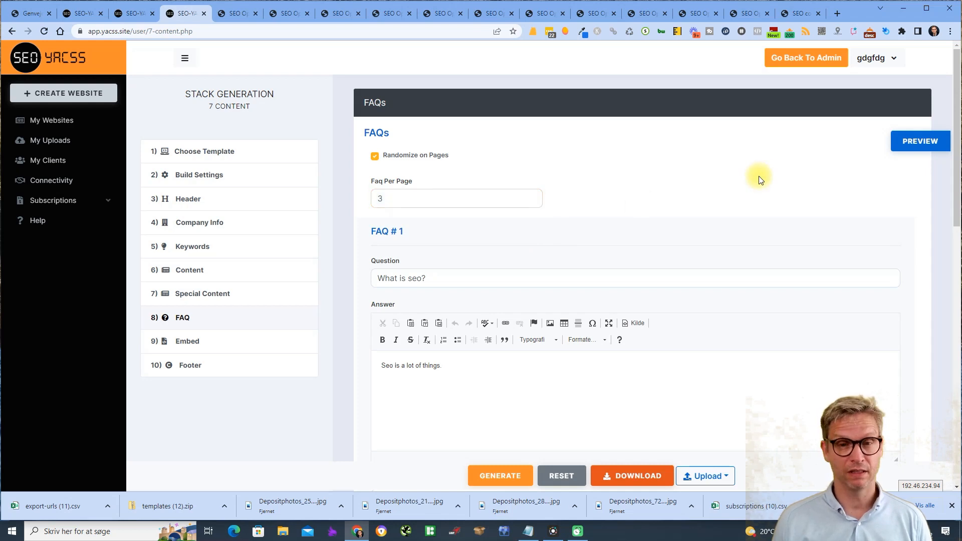
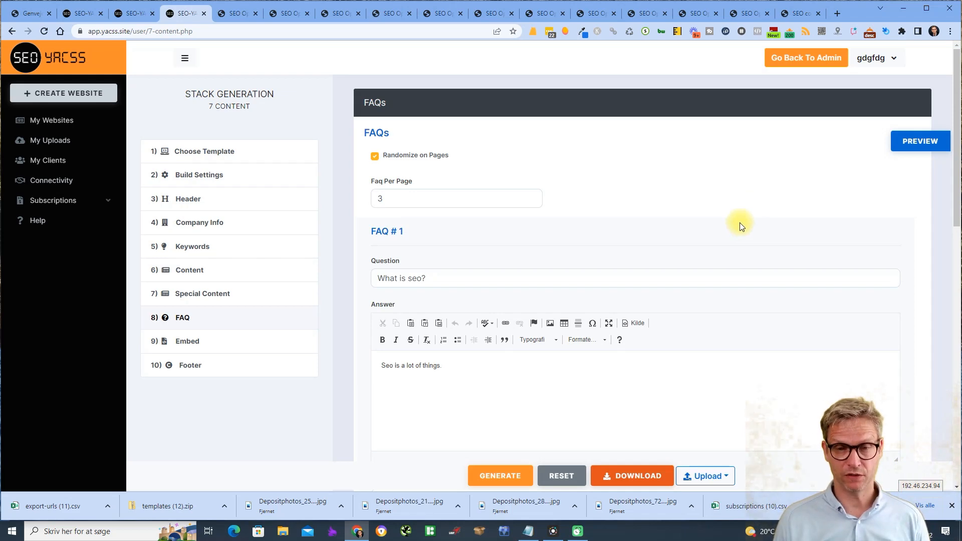
# - Uncheck Randomize on Pages in the FAQ step so FAQs-per-page no longer applies
pyautogui.scroll(-12, 741, 226)
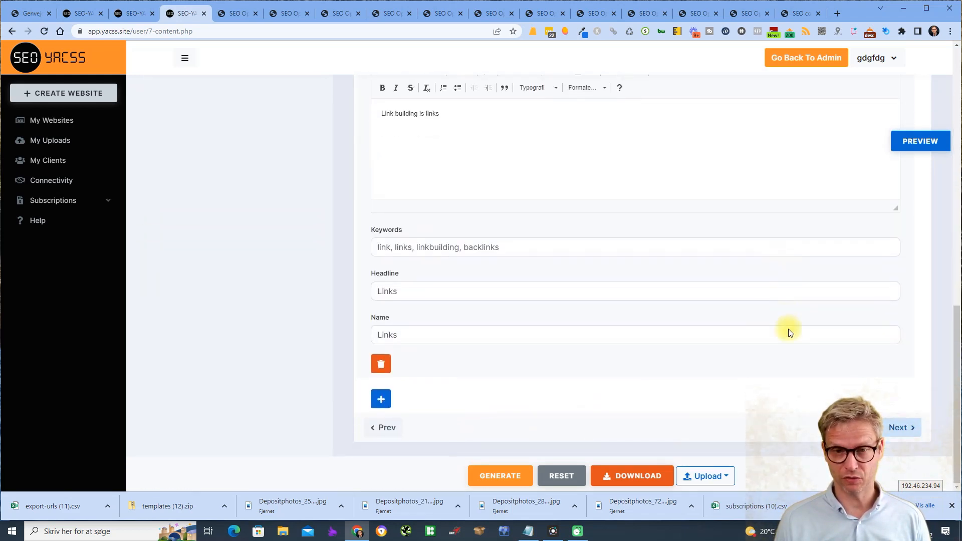
pyautogui.scroll(15, 827, 368)
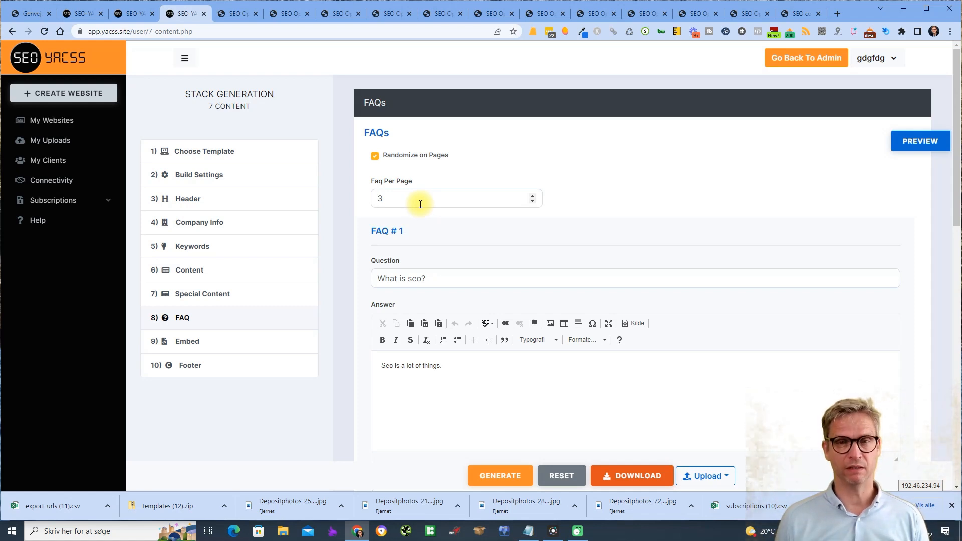
pyautogui.click(375, 156)
pyautogui.click(376, 156)
pyautogui.click(376, 156)
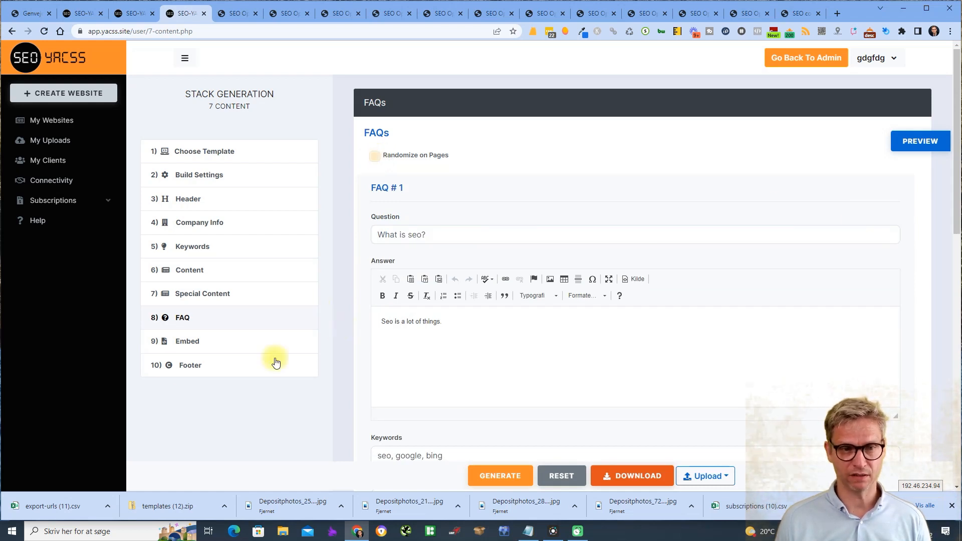
# - In the Embeds step, enter the sample YouTube video ID R-yZvgzZFyU
pyautogui.click(263, 342)
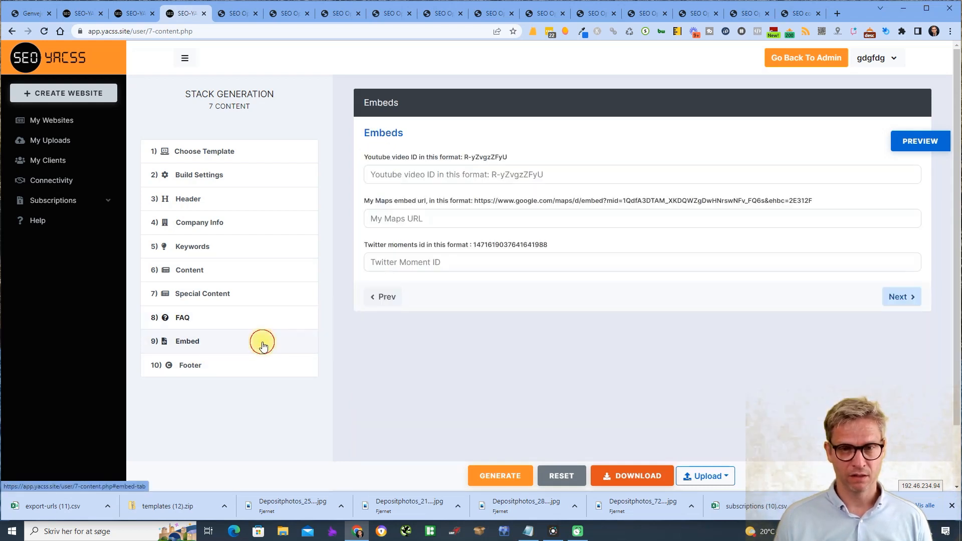
pyautogui.click(547, 174)
pyautogui.moveTo(508, 157); pyautogui.dragTo(465, 158)
pyautogui.hotkey('ctrl', 'c')
pyautogui.click(481, 175)
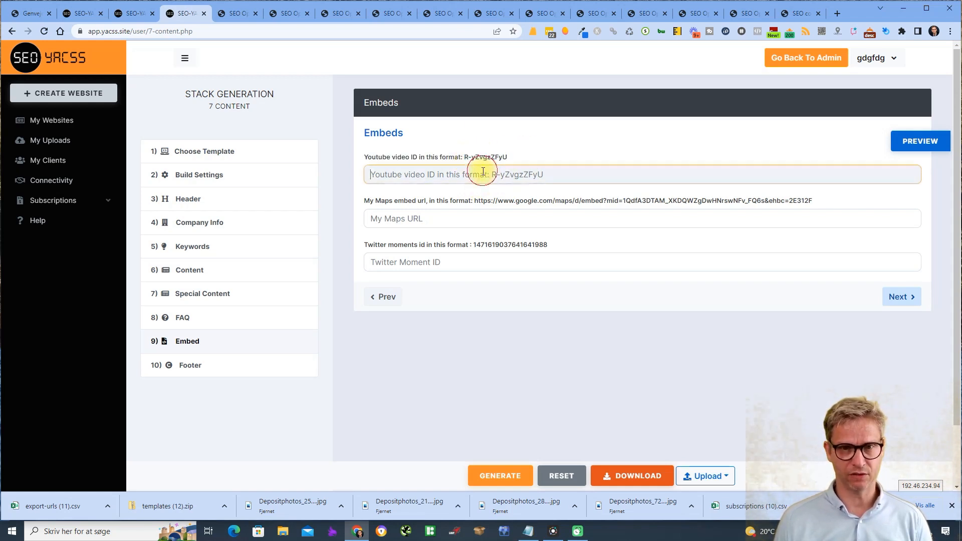
pyautogui.hotkey('ctrl', 'v')
# - Copy the sample My Maps embed URL into the My Maps URL field
pyautogui.moveTo(817, 201); pyautogui.dragTo(497, 201)
pyautogui.hotkey('ctrl', 'c')
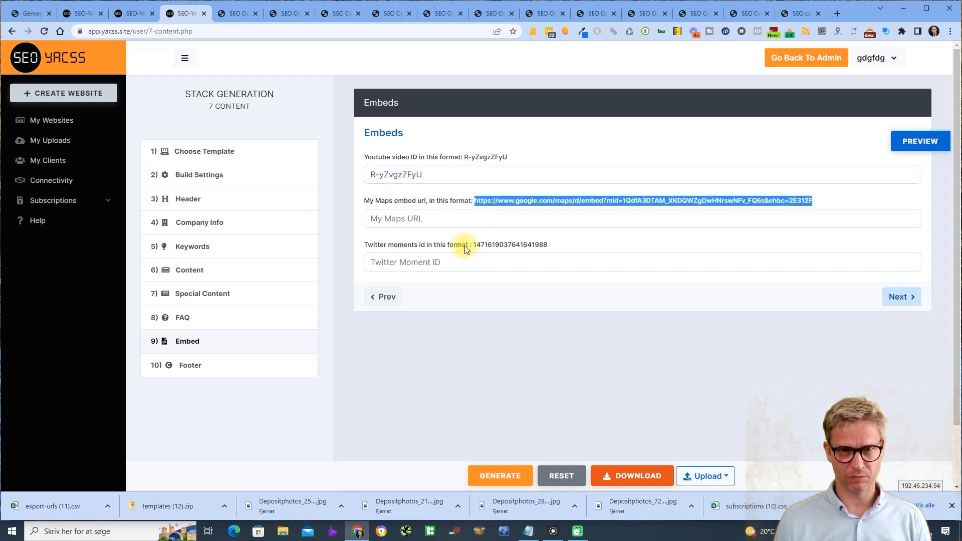
pyautogui.click(474, 219)
pyautogui.hotkey('ctrl', 'v')
pyautogui.click(892, 147)
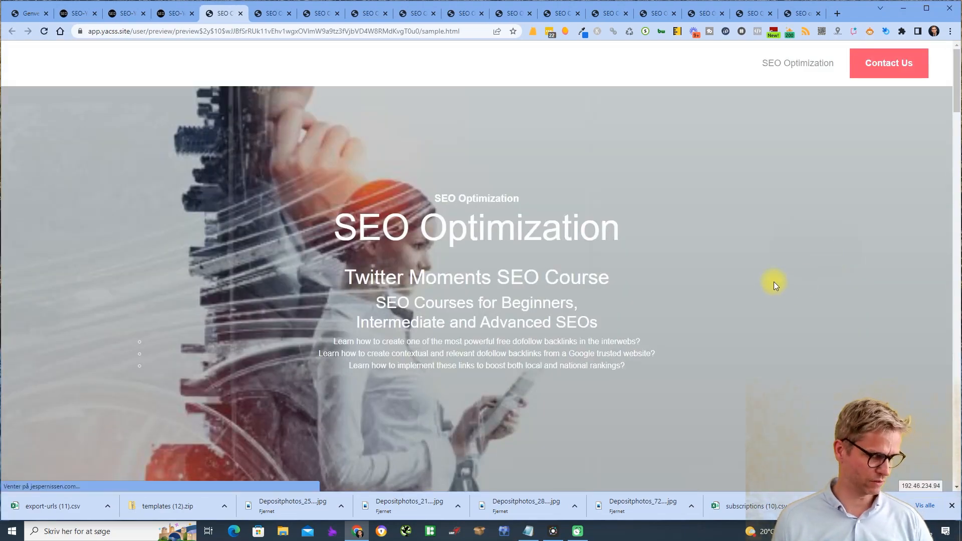
pyautogui.scroll(-8, 774, 282)
pyautogui.scroll(-15, 770, 283)
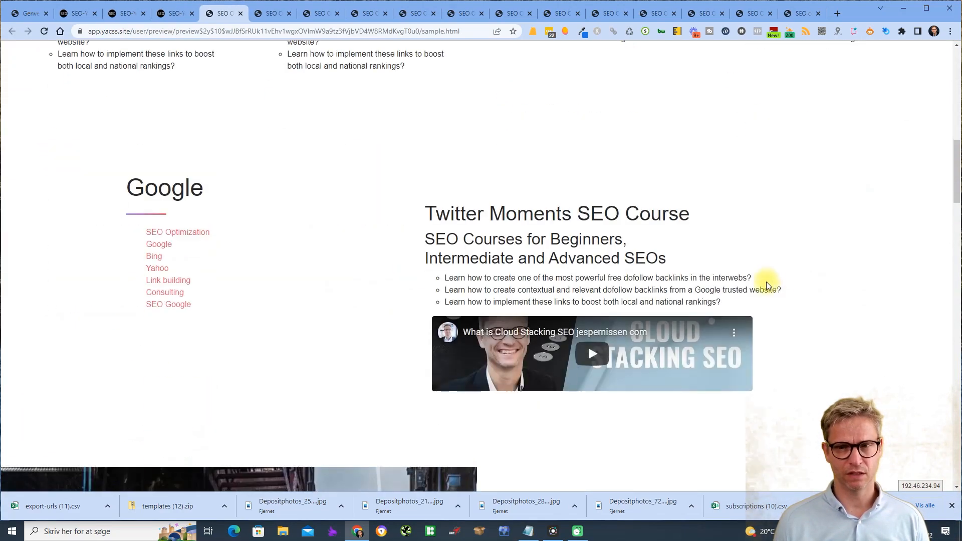
pyautogui.scroll(3, 674, 325)
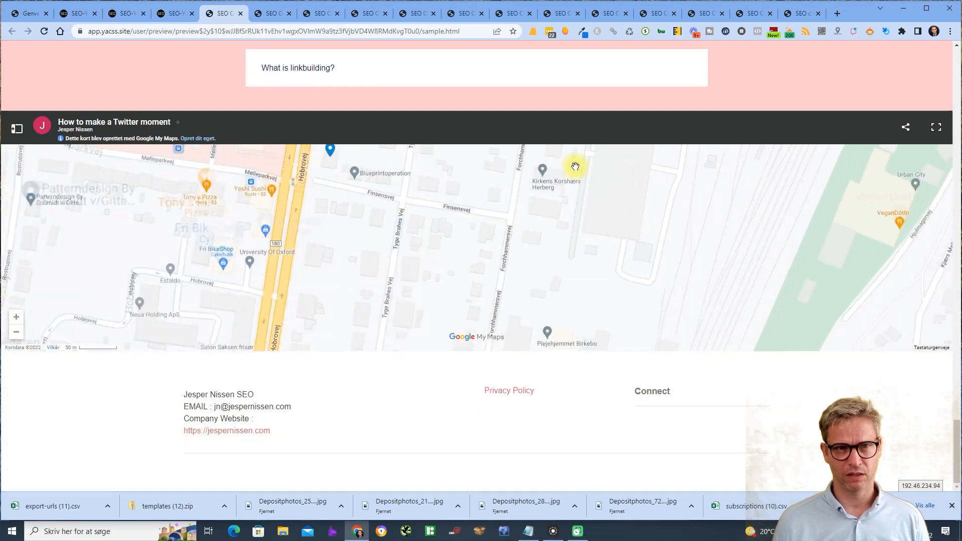
pyautogui.scroll(12, 777, 79)
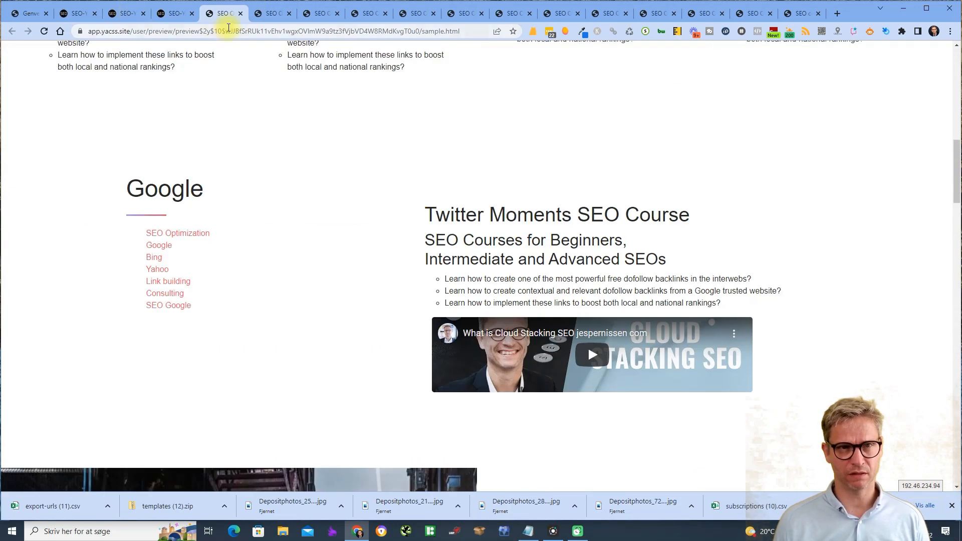
pyautogui.click(242, 14)
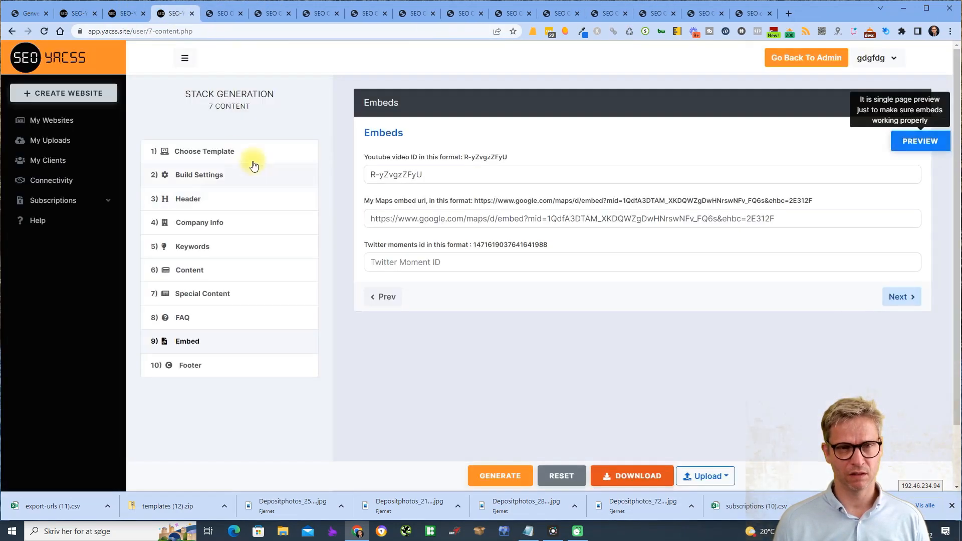
# - Choose the Boxy template instead of Porto and preview the page
pyautogui.click(224, 153)
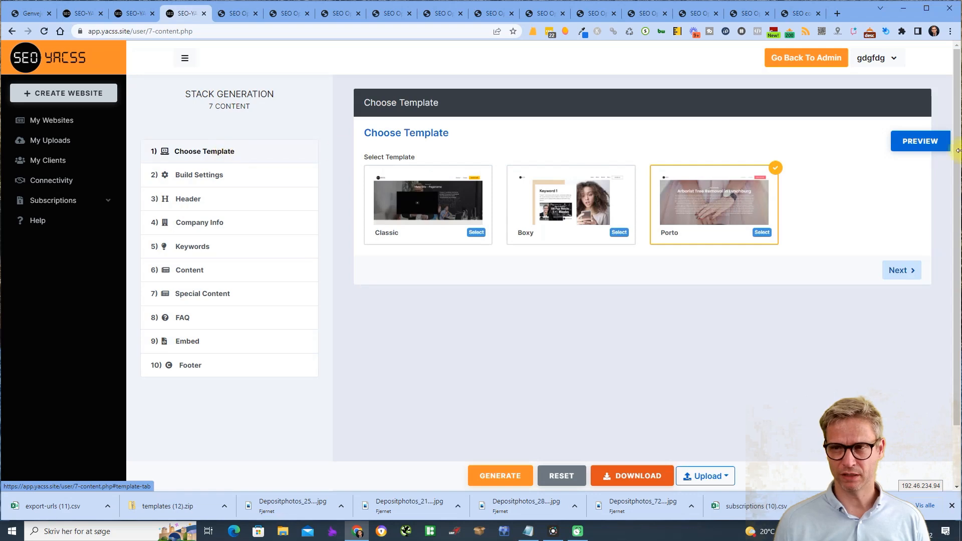
pyautogui.click(619, 233)
pyautogui.click(924, 141)
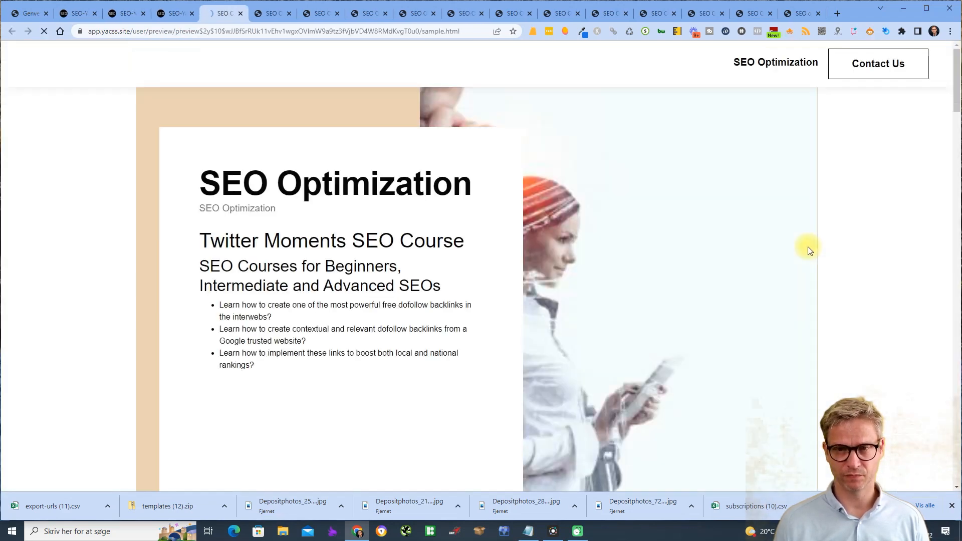
# - Review the Boxy preview, expanding the 'What is seo?' FAQ, then return to the wizard
pyautogui.scroll(-5, 808, 247)
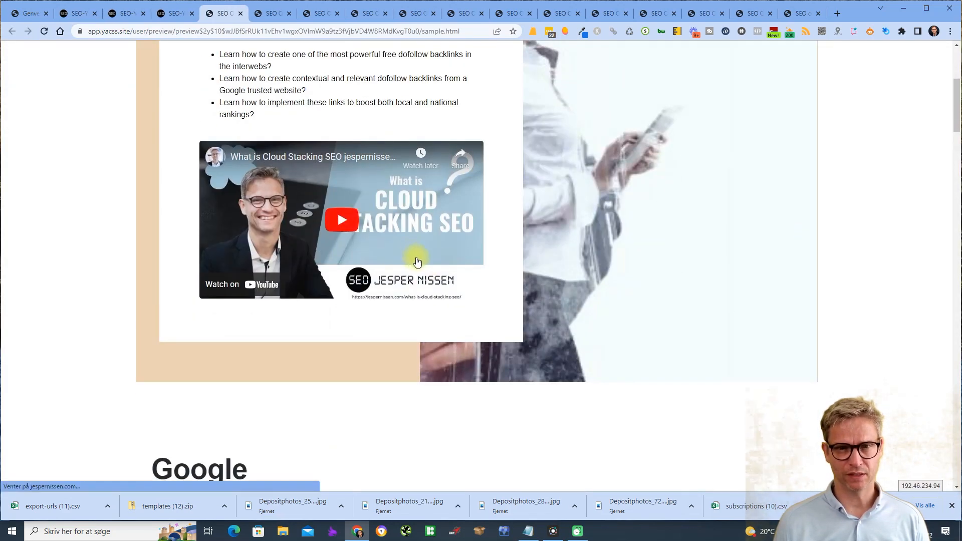
pyautogui.scroll(3, 417, 260)
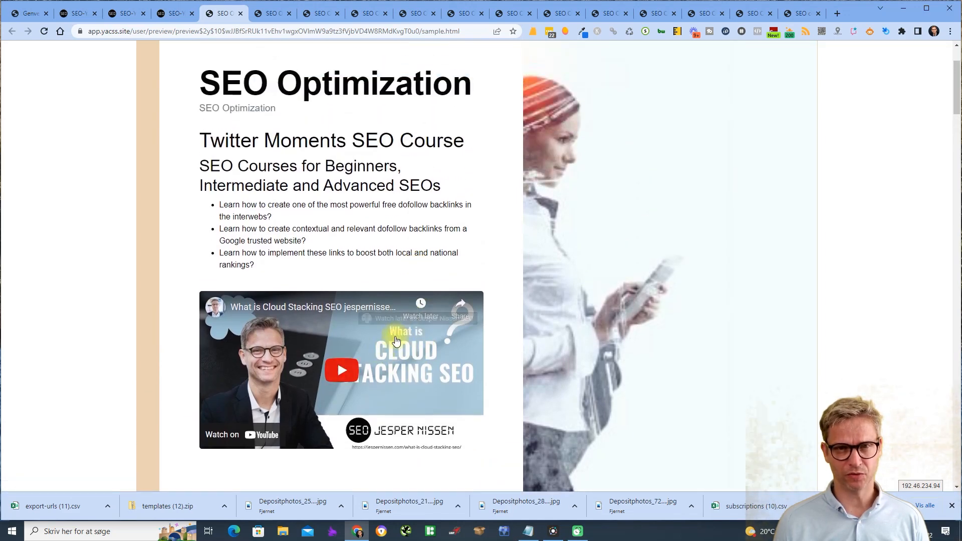
pyautogui.scroll(-1, 403, 332)
pyautogui.scroll(-5, 403, 332)
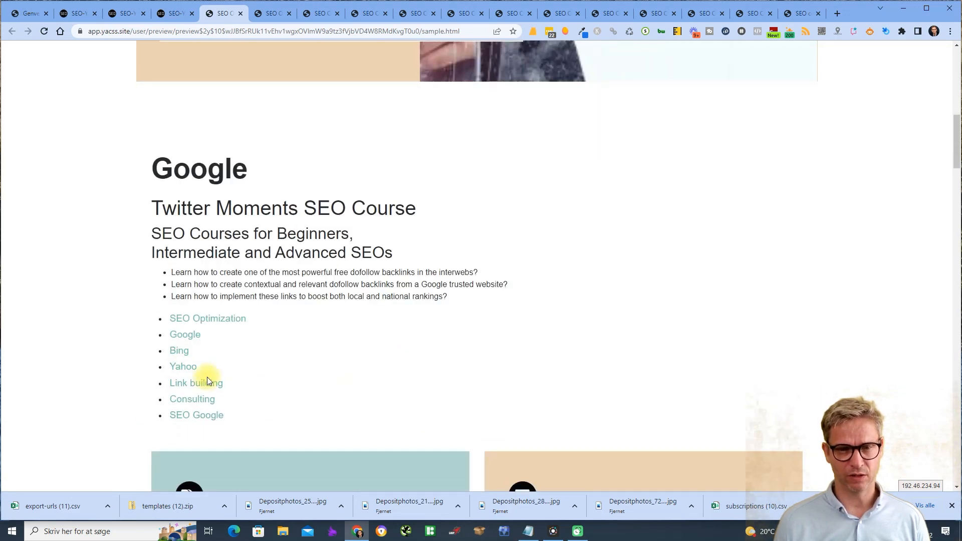
pyautogui.scroll(-5, 354, 339)
pyautogui.scroll(-6, 677, 315)
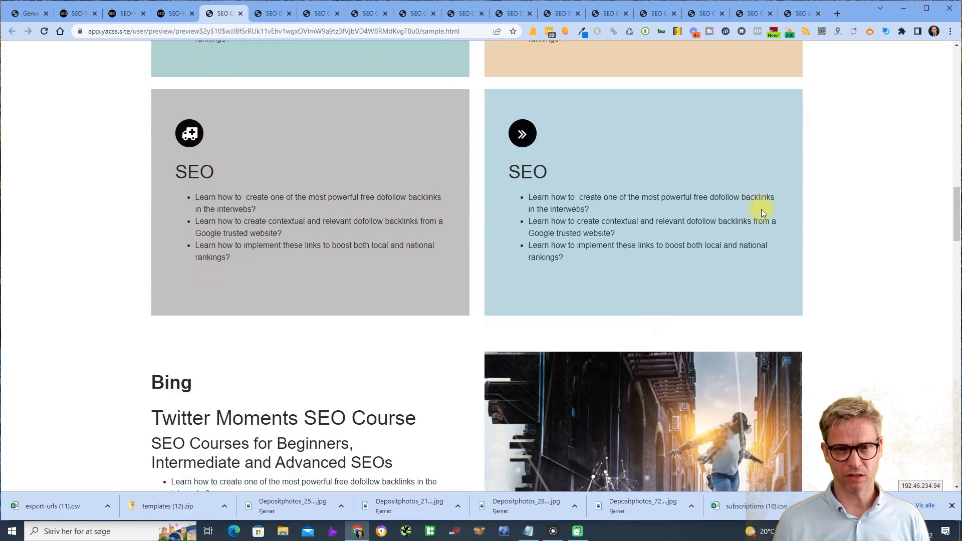
pyautogui.scroll(-4, 760, 210)
pyautogui.scroll(-15, 757, 212)
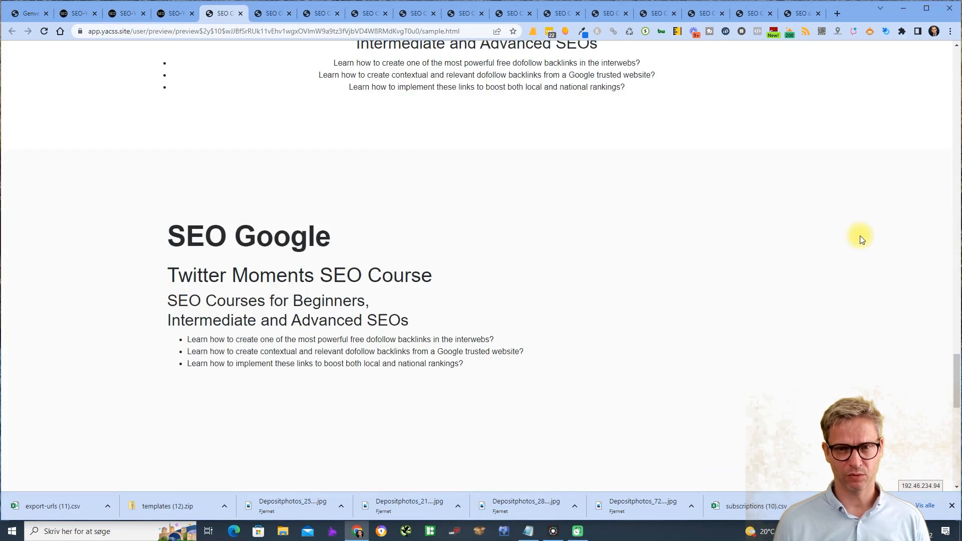
pyautogui.scroll(-2, 861, 240)
pyautogui.click(762, 174)
pyautogui.click(763, 175)
pyautogui.scroll(-5, 849, 202)
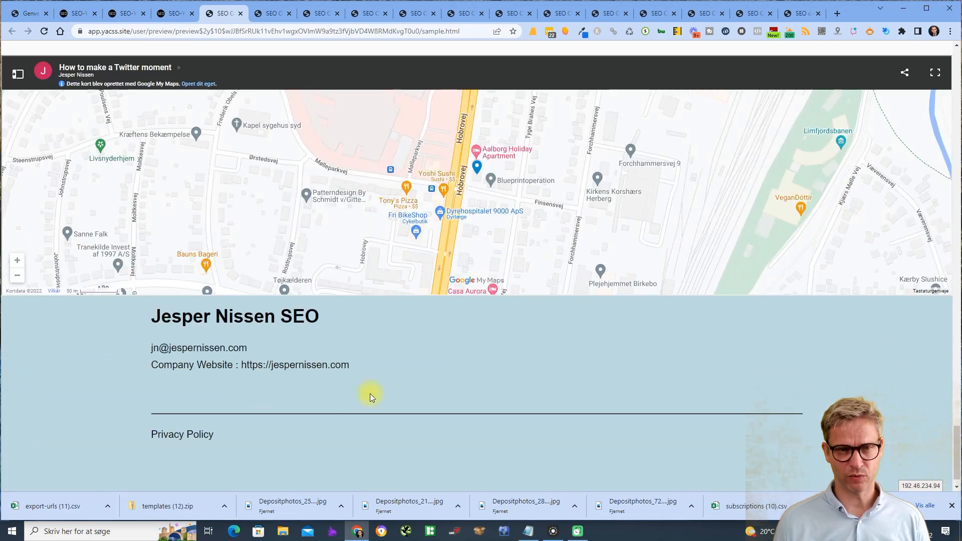
pyautogui.scroll(15, 414, 455)
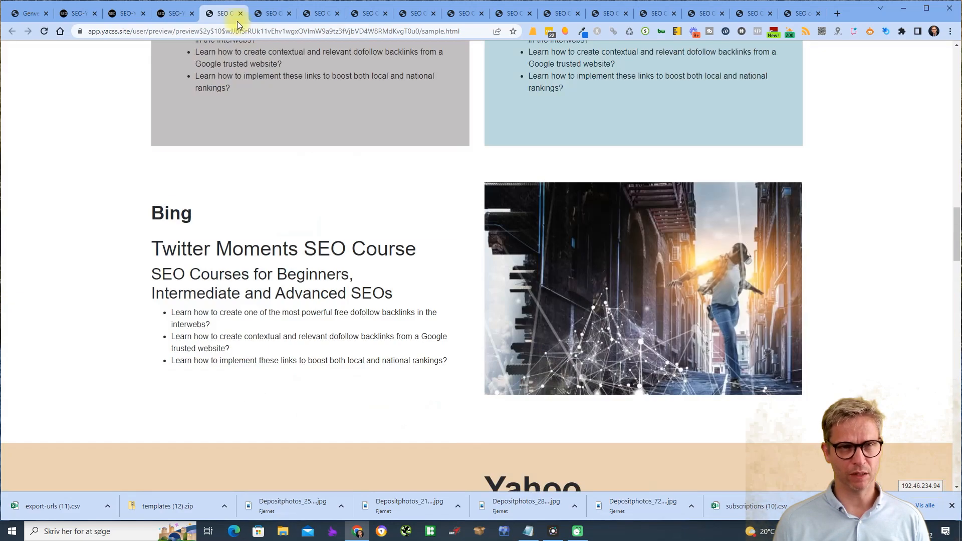
pyautogui.click(185, 14)
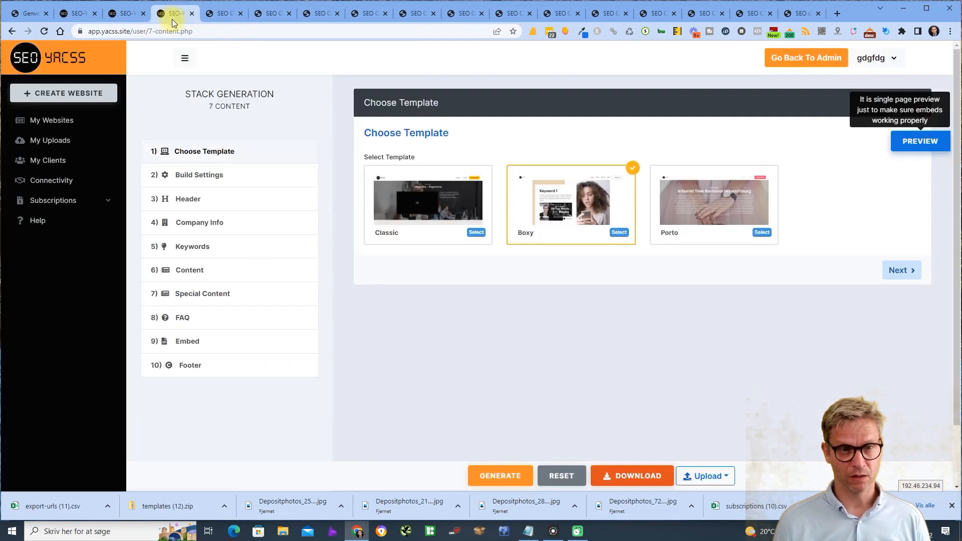
# - From the Footer step, preview the Twitter Moments SEO Course page with its YouTube embed
pyautogui.click(183, 345)
pyautogui.click(190, 366)
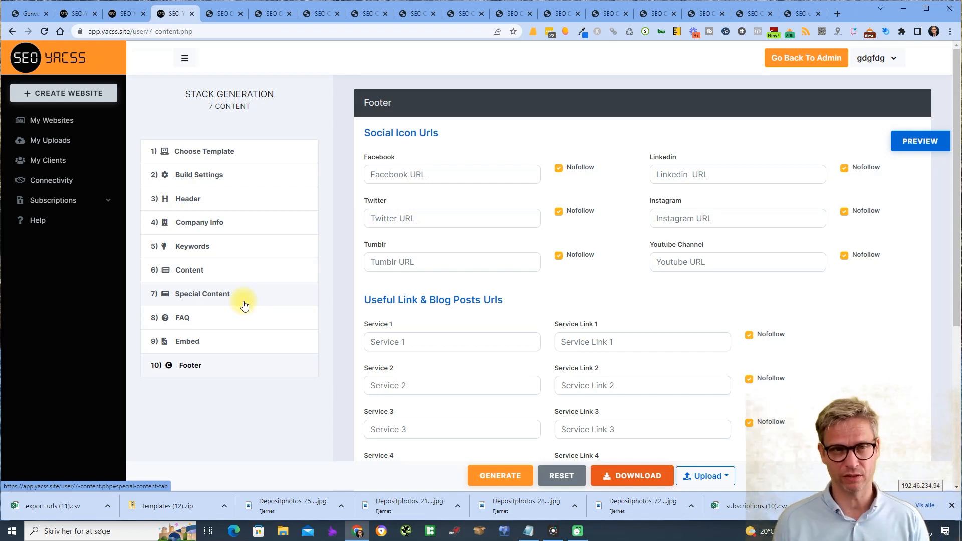
pyautogui.click(920, 142)
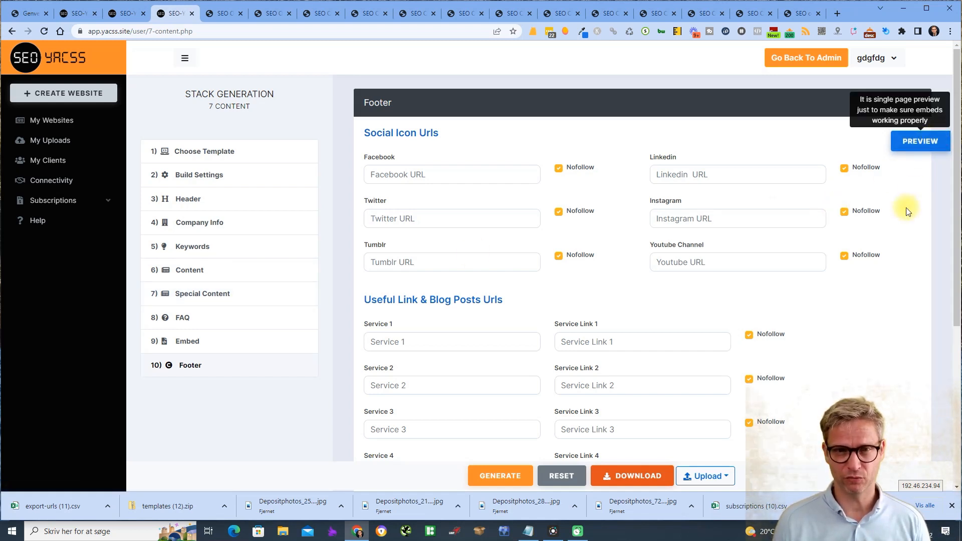
pyautogui.scroll(-3, 897, 262)
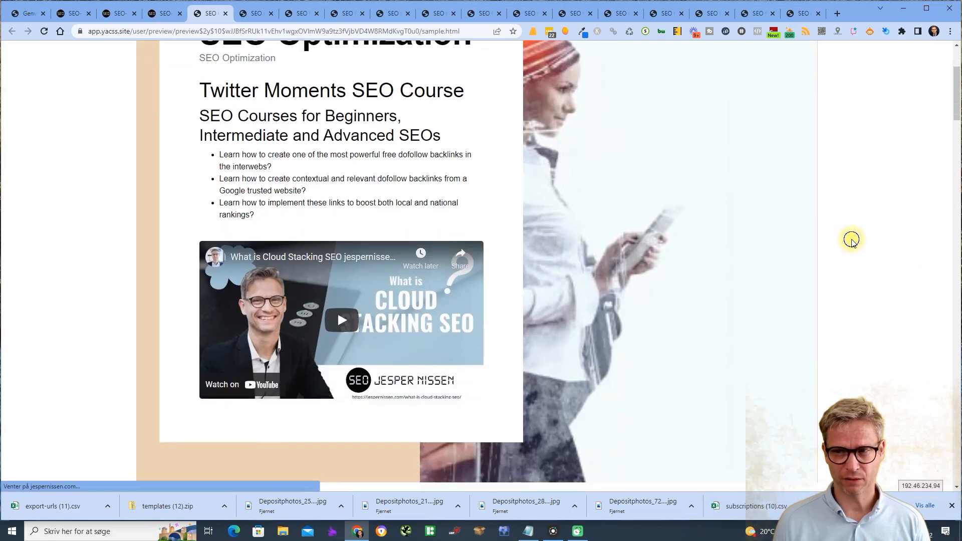
# - View the preview page's source and inspect the VideoObject JSON-LD description and publisher
pyautogui.rightClick(850, 240)
pyautogui.click(732, 459)
pyautogui.scroll(-20, 167, 235)
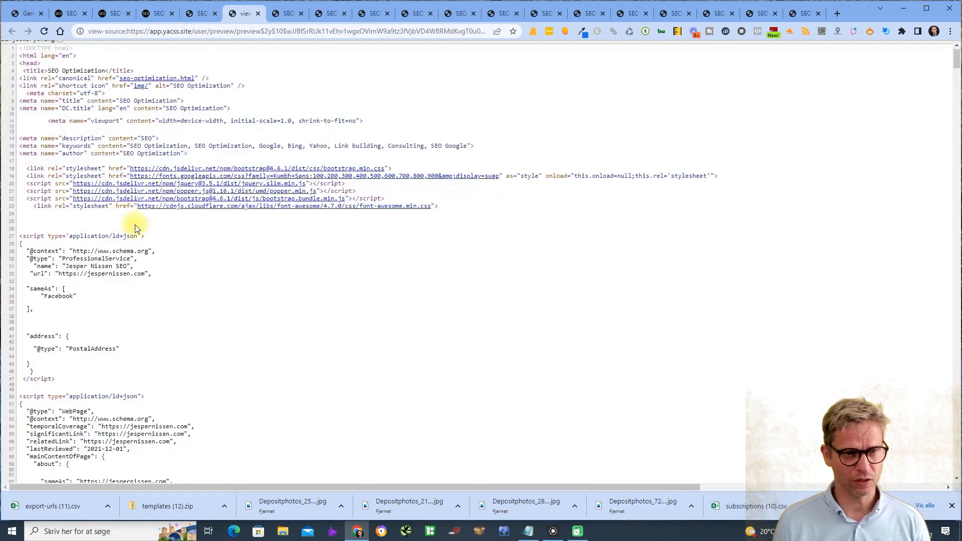
pyautogui.scroll(-20, 159, 242)
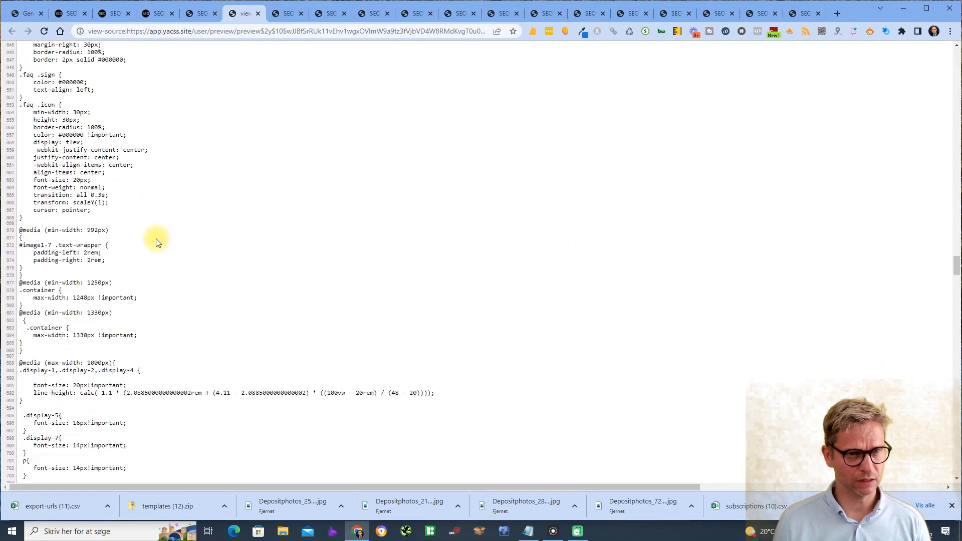
pyautogui.scroll(20, 154, 241)
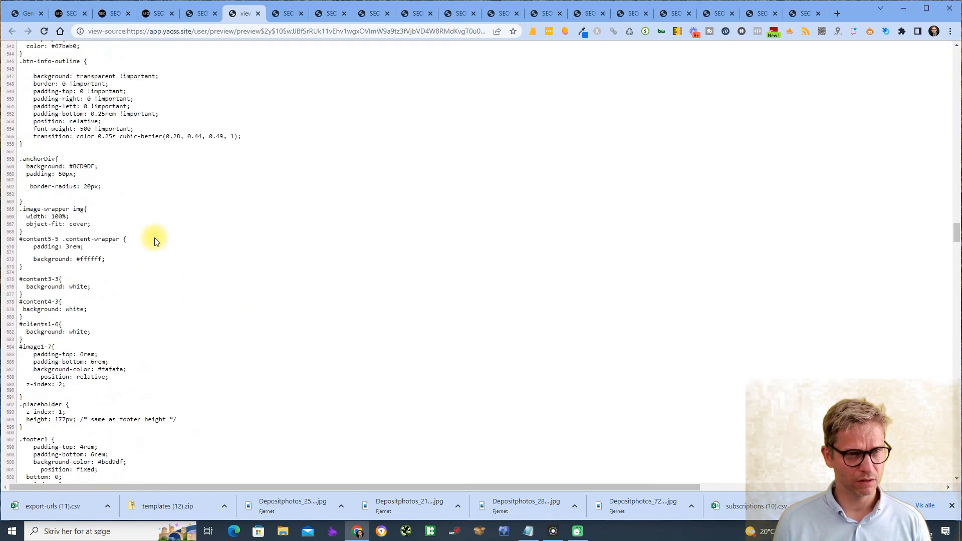
pyautogui.scroll(20, 154, 241)
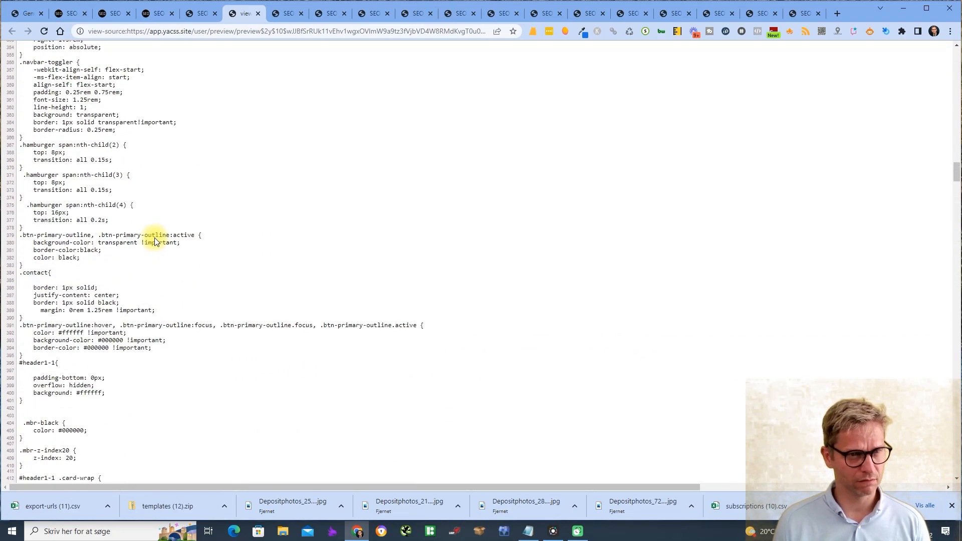
pyautogui.scroll(9, 154, 241)
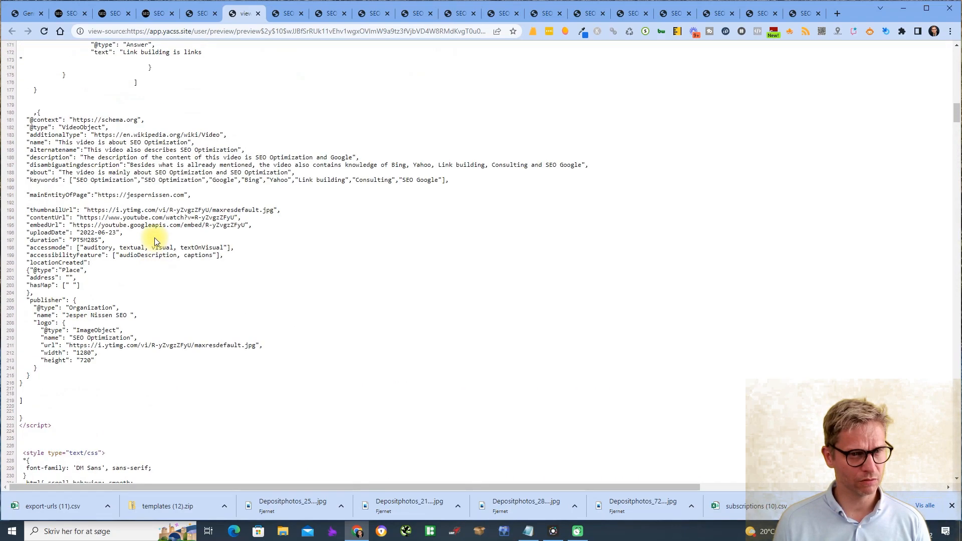
pyautogui.scroll(7, 54, 151)
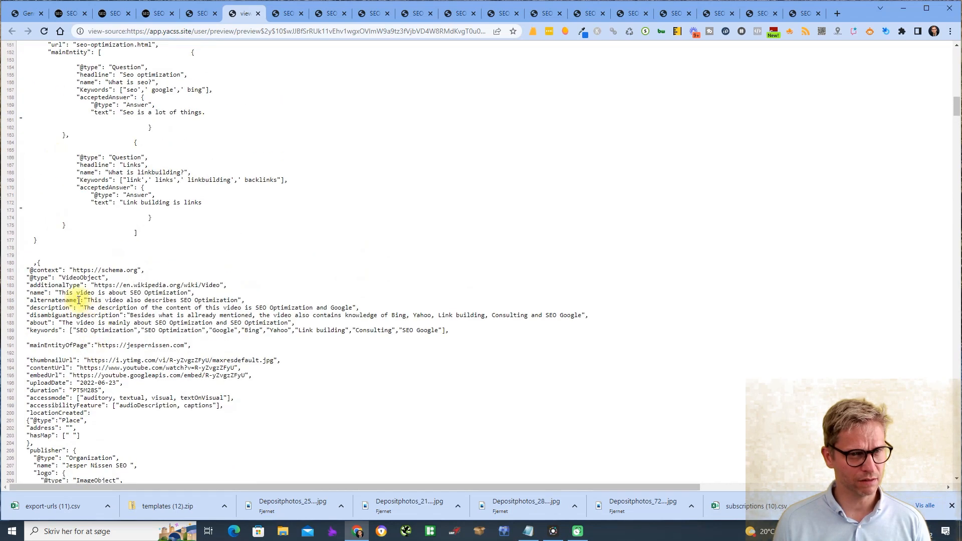
pyautogui.moveTo(57, 277); pyautogui.dragTo(134, 367)
pyautogui.scroll(-2, 138, 225)
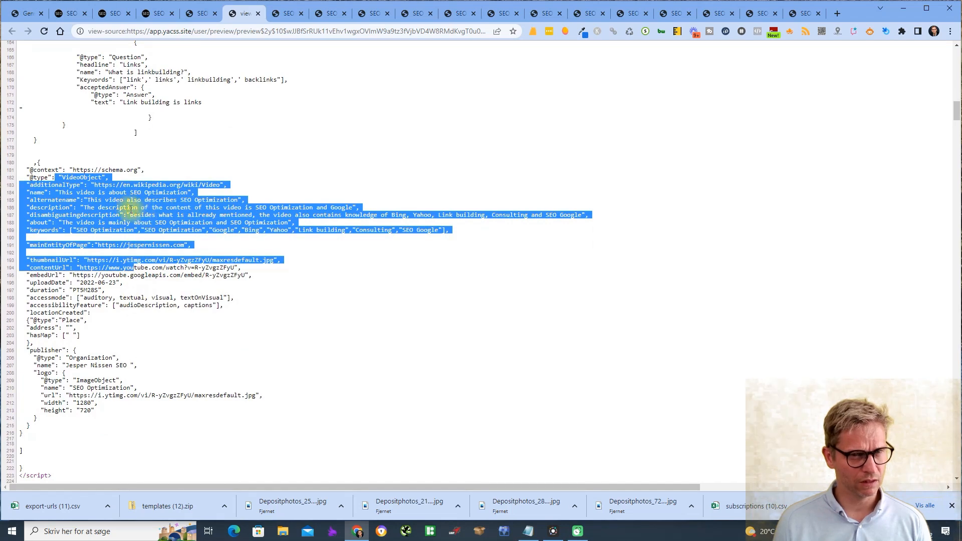
pyautogui.click(133, 205)
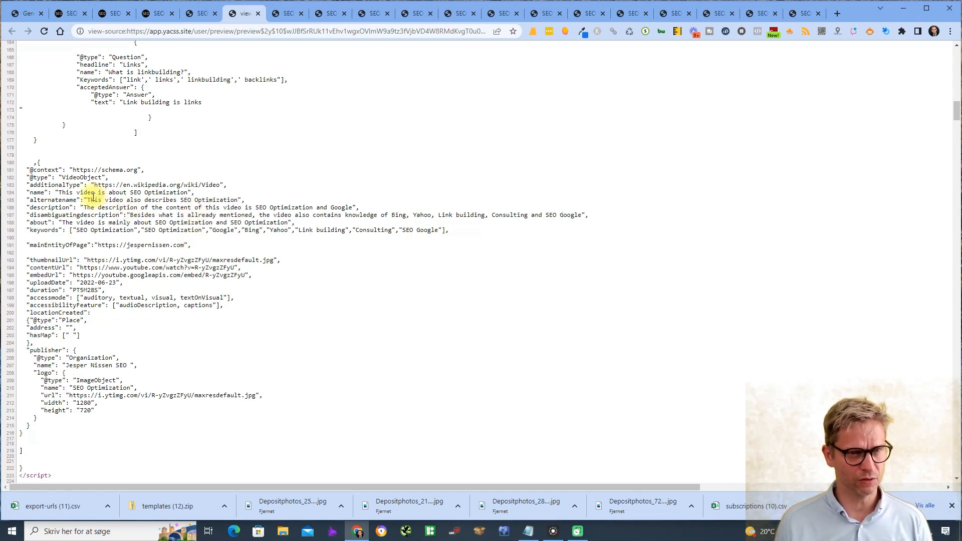
pyautogui.moveTo(93, 198); pyautogui.dragTo(154, 369)
pyautogui.click(155, 379)
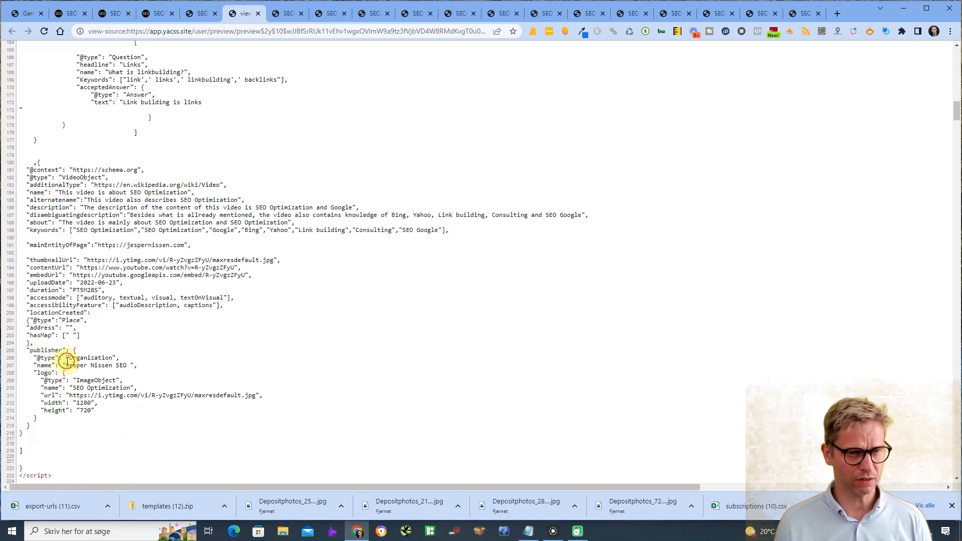
pyautogui.tripleClick(105, 366)
pyautogui.click(121, 404)
pyautogui.scroll(20, 225, 471)
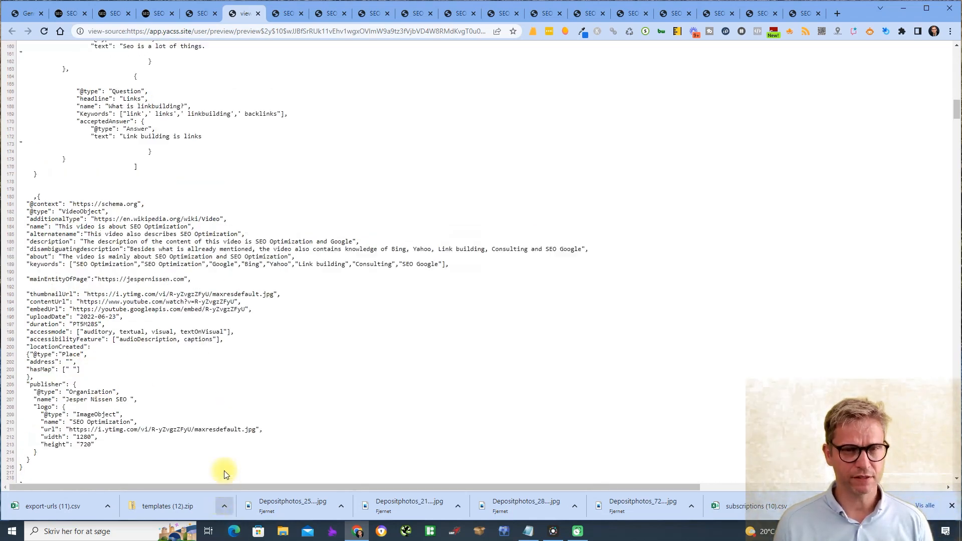
# - Close the source, then reopen the preview page's source to review it again
pyautogui.click(258, 13)
pyautogui.click(248, 13)
pyautogui.click(203, 13)
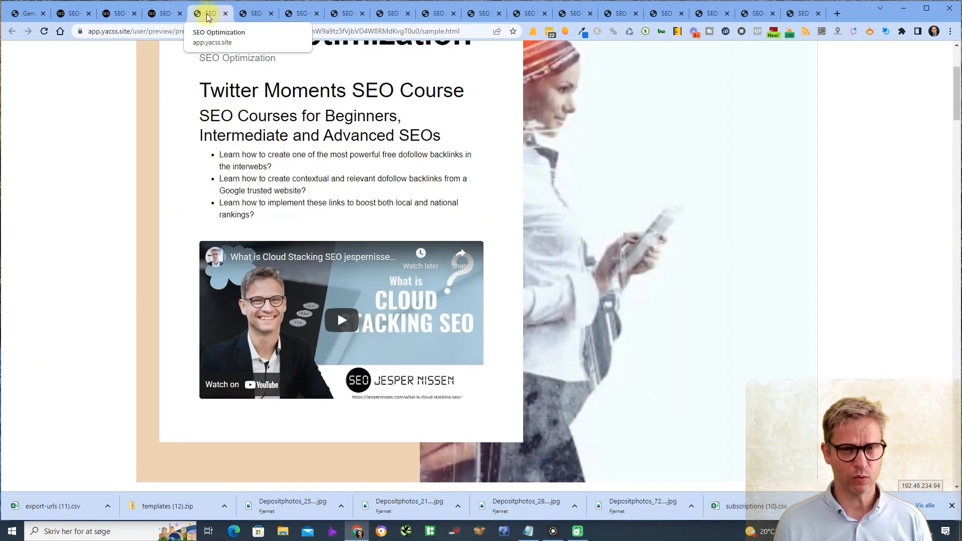
pyautogui.rightClick(905, 189)
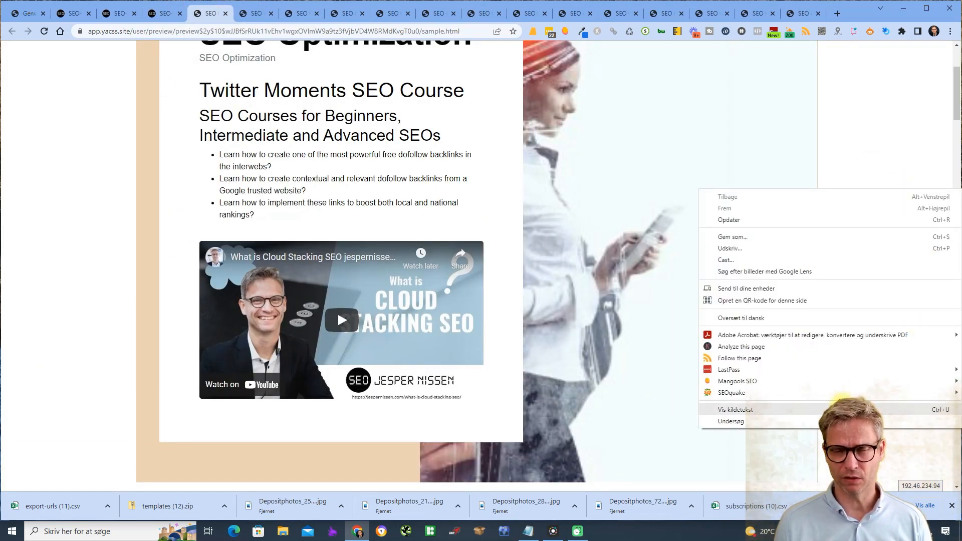
pyautogui.click(737, 410)
pyautogui.scroll(-8, 70, 250)
pyautogui.scroll(3, 70, 250)
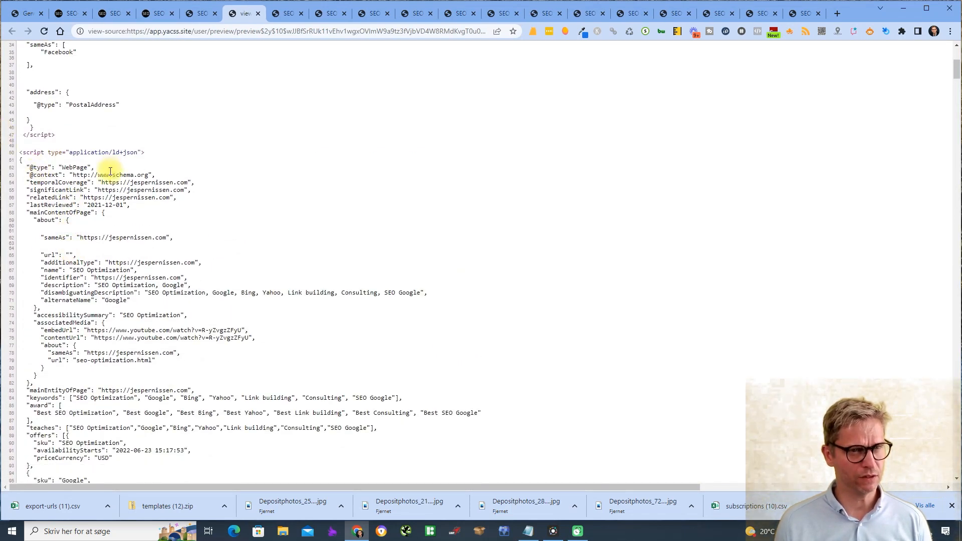
pyautogui.scroll(5, 55, 165)
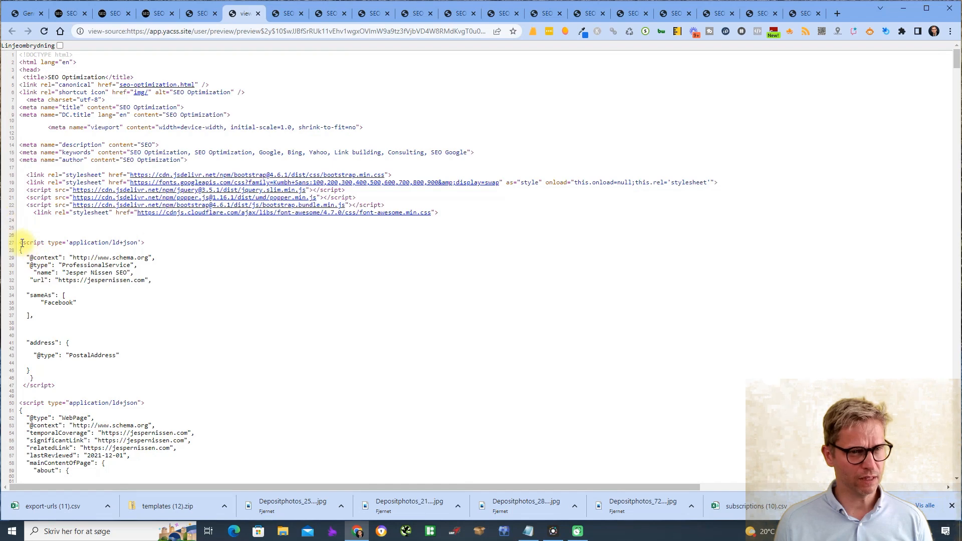
pyautogui.moveTo(26, 246); pyautogui.dragTo(69, 376)
pyautogui.scroll(-8, 351, 316)
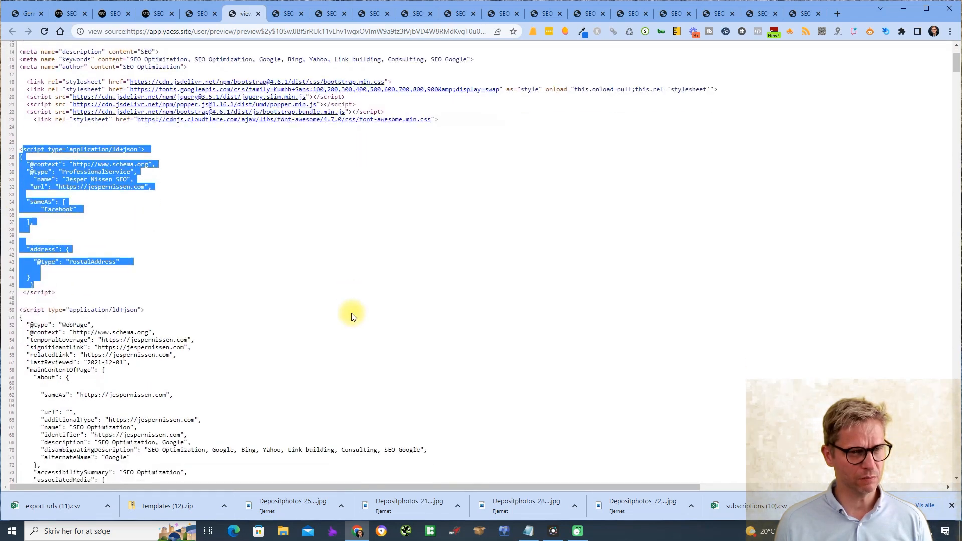
pyautogui.scroll(3, 300, 277)
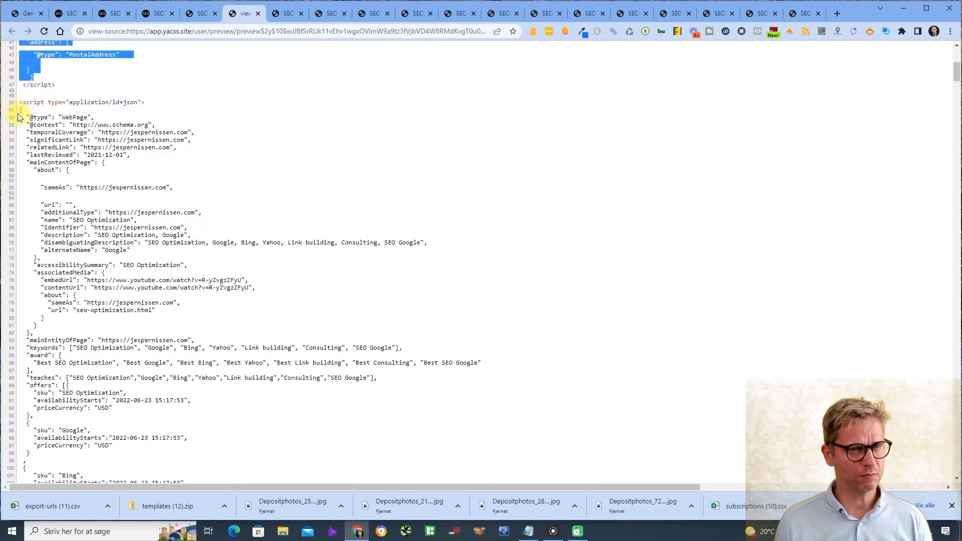
# - Inspect the WebPage schema block, then close the source and return to the Footer step
pyautogui.moveTo(19, 107); pyautogui.dragTo(129, 242)
pyautogui.scroll(-10, 62, 187)
pyautogui.scroll(-12, 128, 230)
pyautogui.click(222, 207)
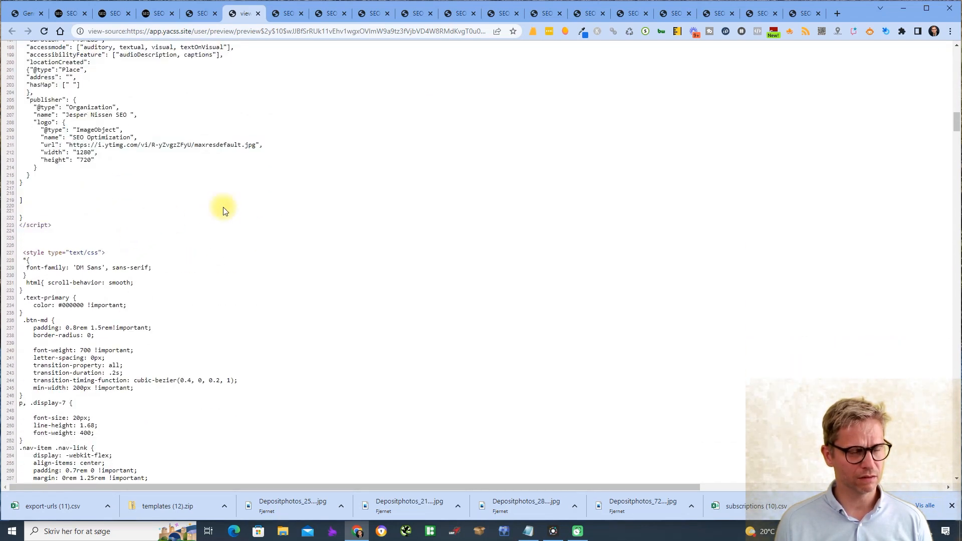
pyautogui.scroll(20, 222, 190)
pyautogui.click(258, 14)
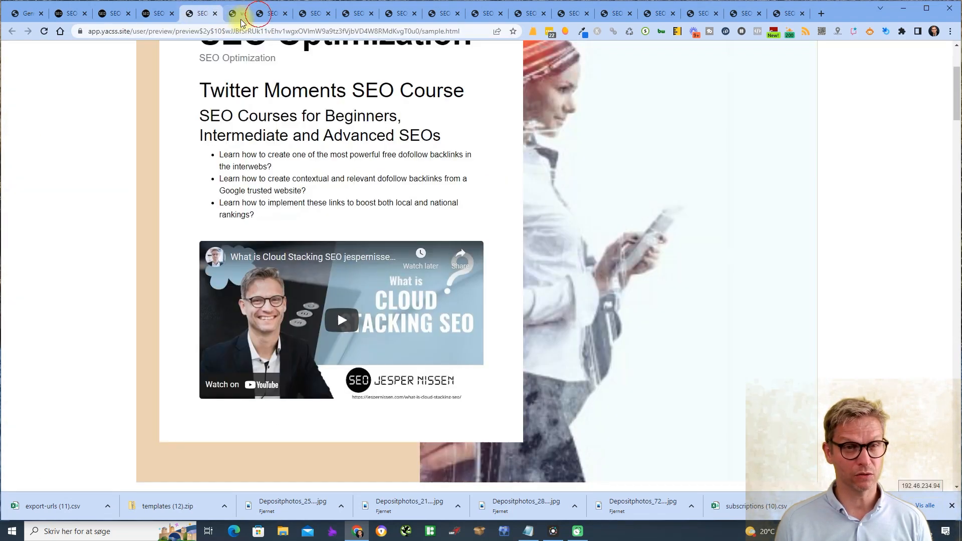
pyautogui.click(158, 15)
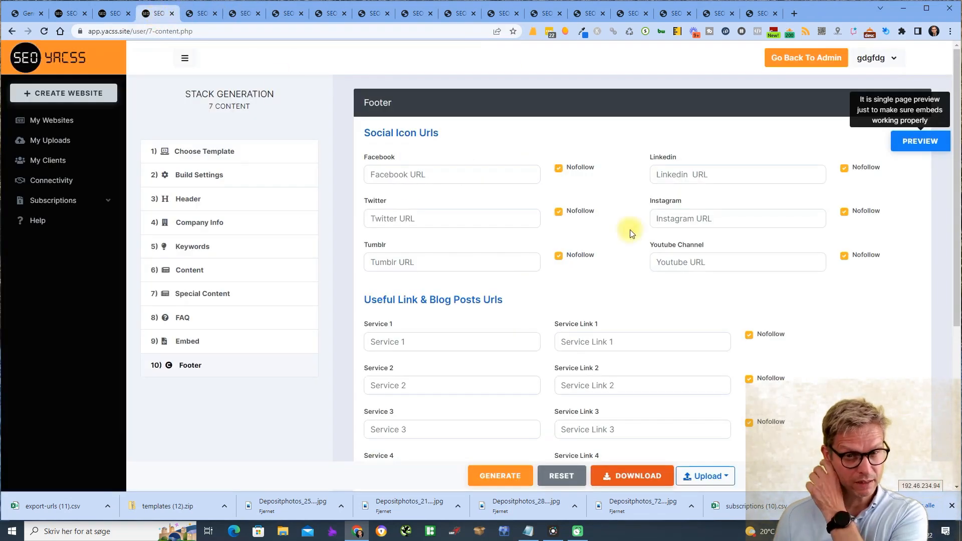